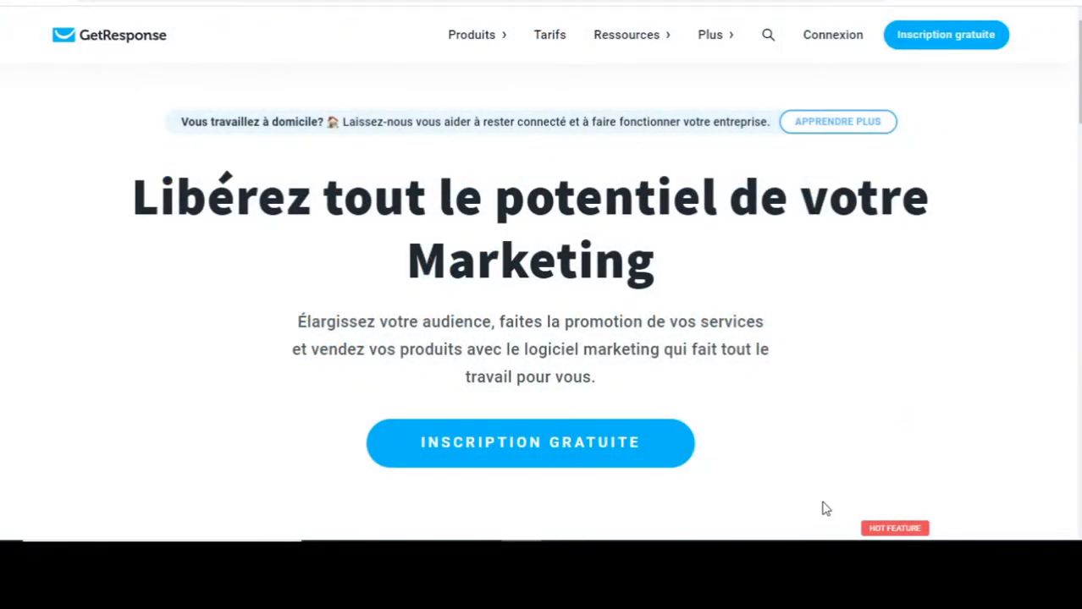
Switch to the presentation, then begin the free-account sign-up form's name and e-mail fields.
{"action": "mouse_move", "coordinate": [560, 552]}
{"action": "left_click", "coordinate": [539, 526]}
{"action": "left_click", "coordinate": [938, 43]}
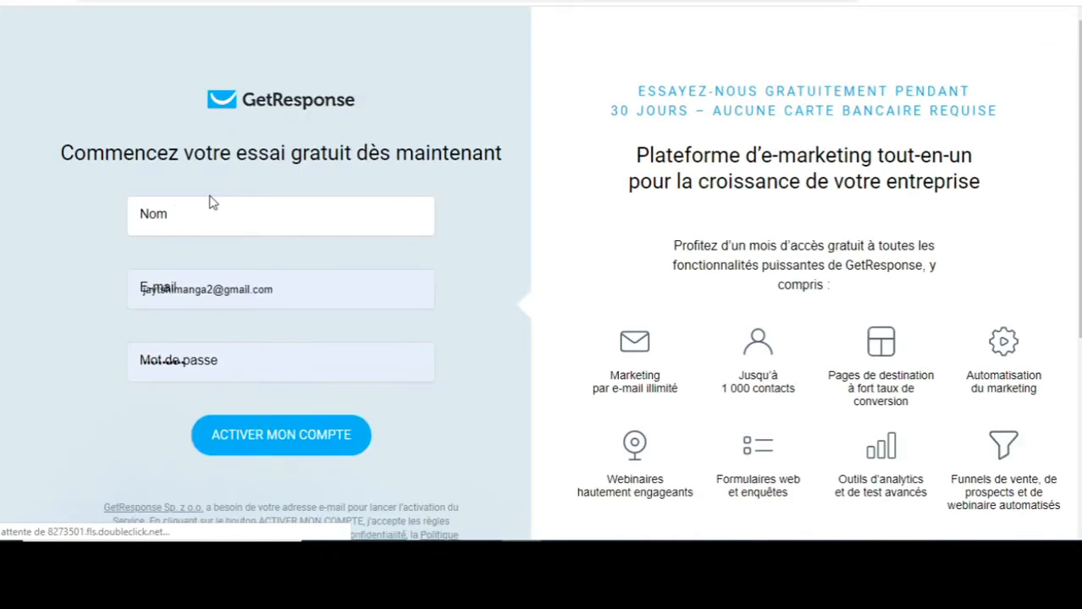
{"action": "left_click", "coordinate": [177, 213]}
{"action": "left_click", "coordinate": [72, 338]}
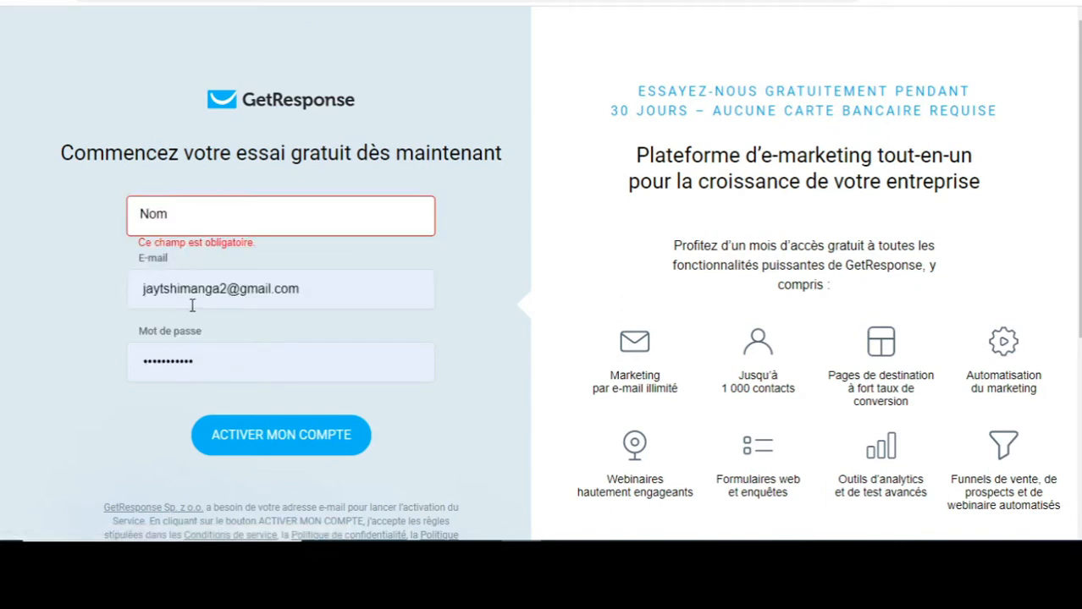
{"action": "left_click", "coordinate": [198, 292]}
{"action": "left_click", "coordinate": [63, 354]}
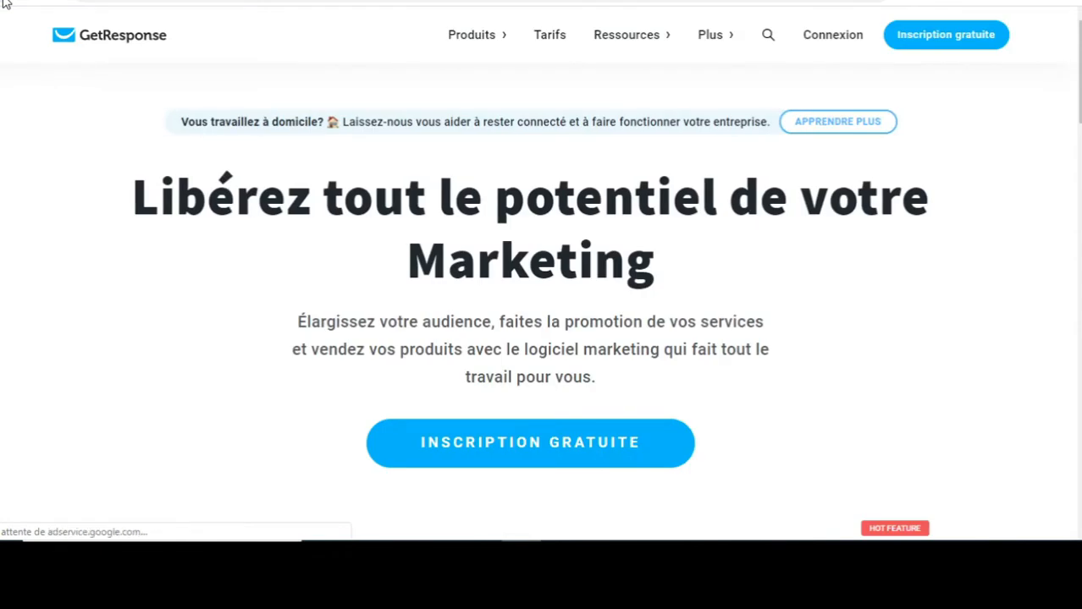
Log in with the saved e-mail and password after passing the reCAPTCHA check.
{"action": "left_click", "coordinate": [841, 44]}
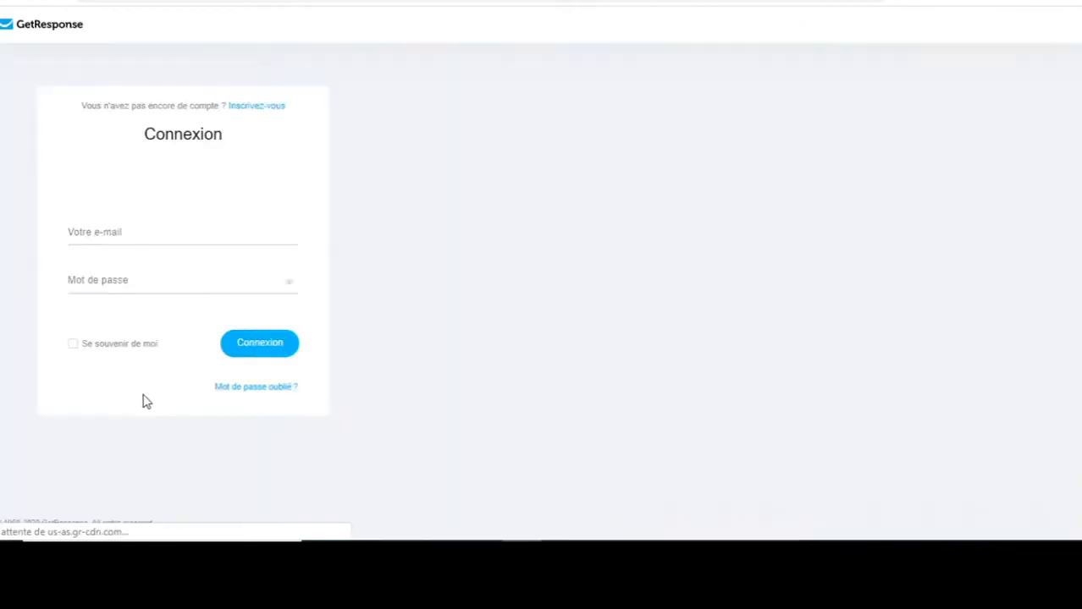
{"action": "left_click", "coordinate": [181, 231]}
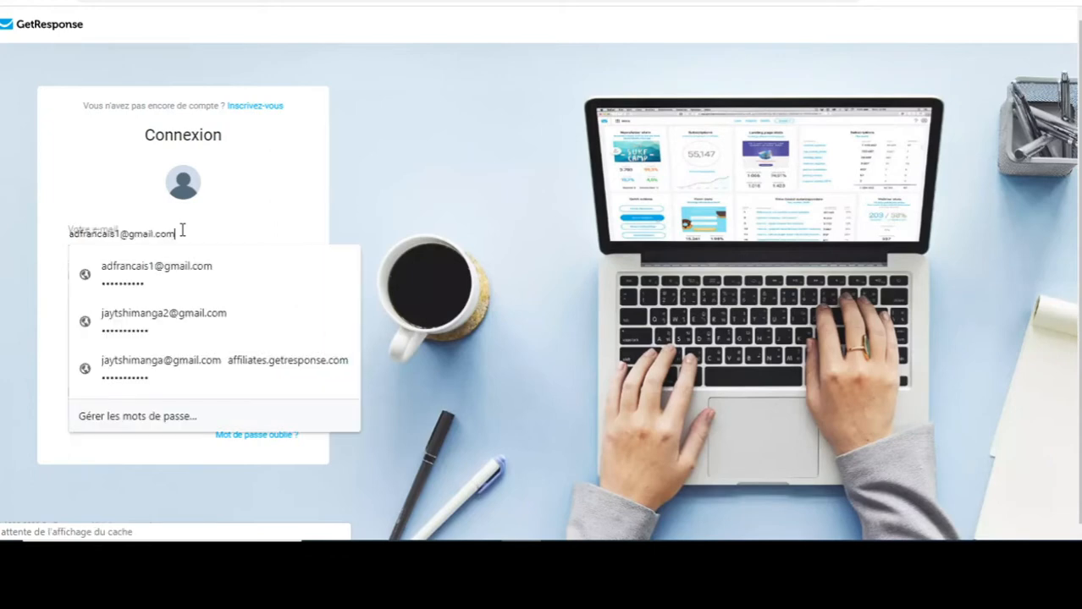
{"action": "left_click", "coordinate": [40, 277]}
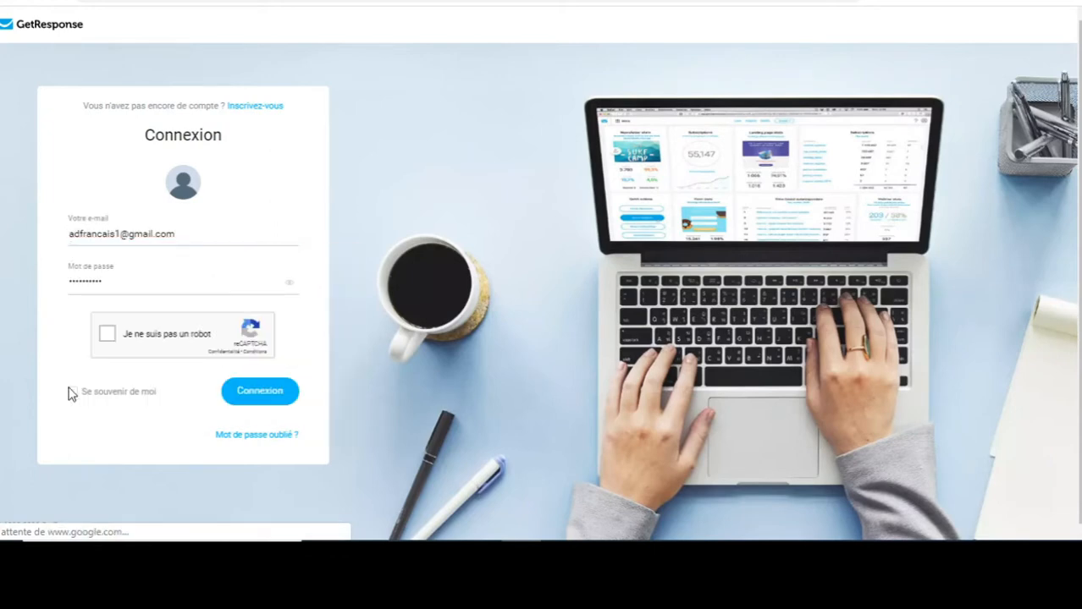
{"action": "left_click", "coordinate": [138, 289]}
{"action": "left_click", "coordinate": [56, 331]}
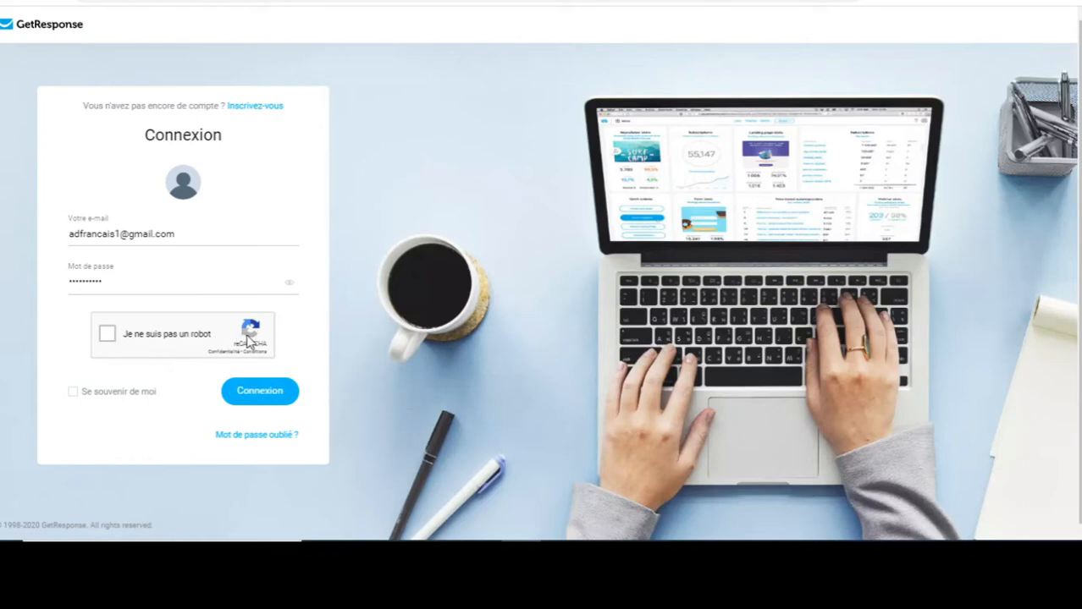
{"action": "left_click", "coordinate": [110, 337]}
{"action": "left_click", "coordinate": [111, 339]}
{"action": "left_click", "coordinate": [275, 393]}
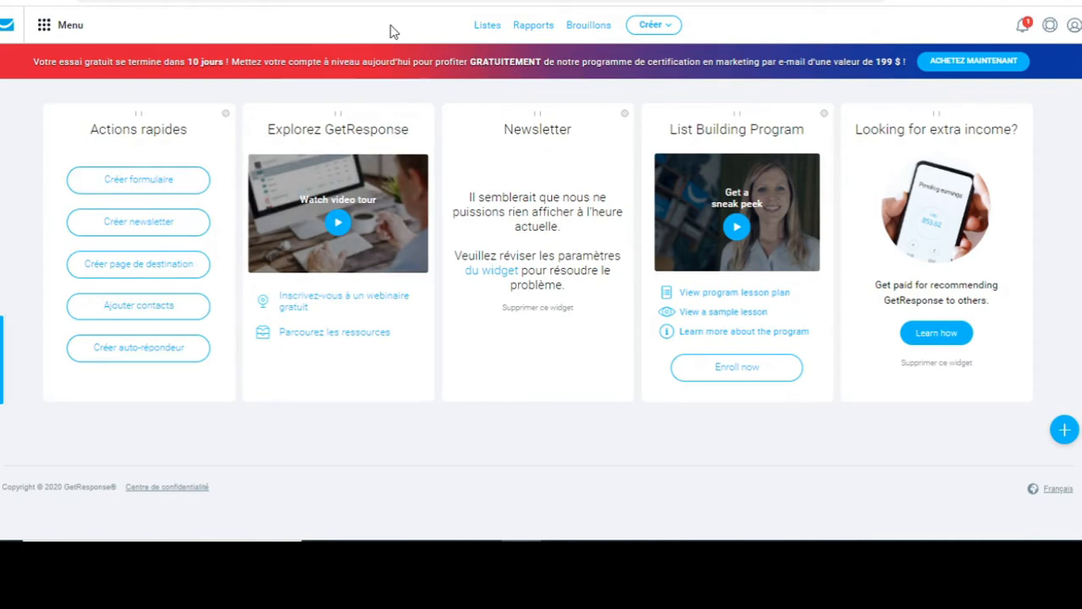
Go to the Listes page and bring up the Créer liste dialog.
{"action": "left_click", "coordinate": [483, 28]}
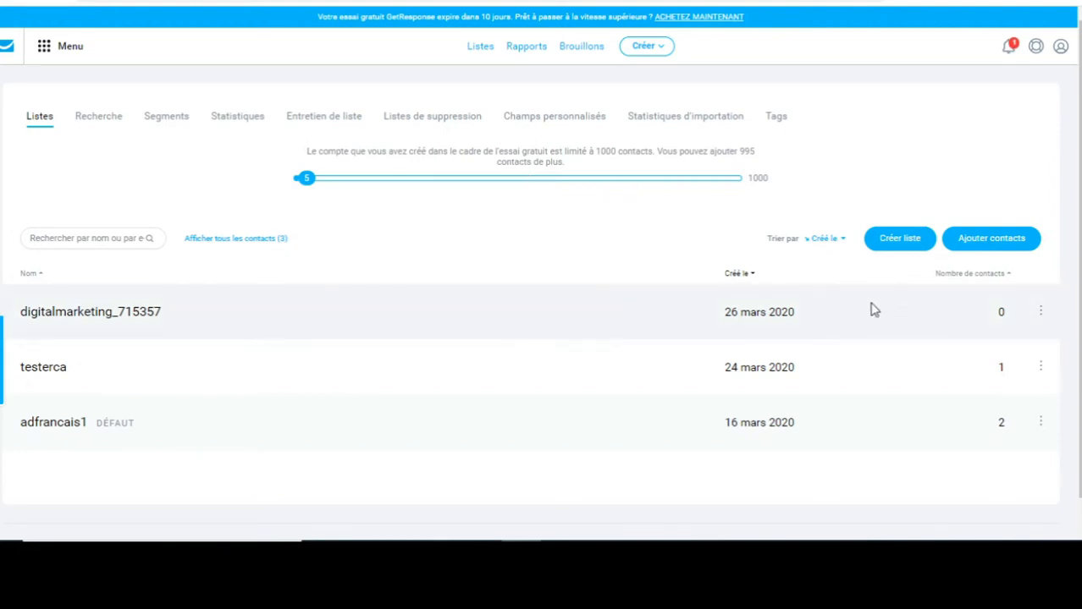
{"action": "left_click", "coordinate": [899, 240]}
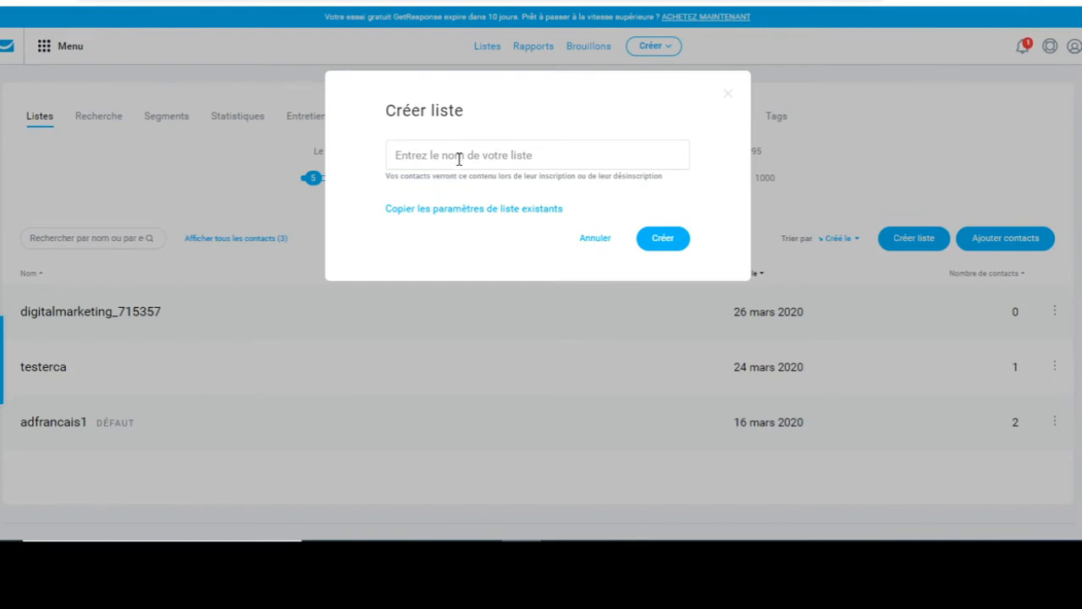
Try creating a list named 'test', which is rejected as a duplicate.
{"action": "left_click", "coordinate": [468, 152]}
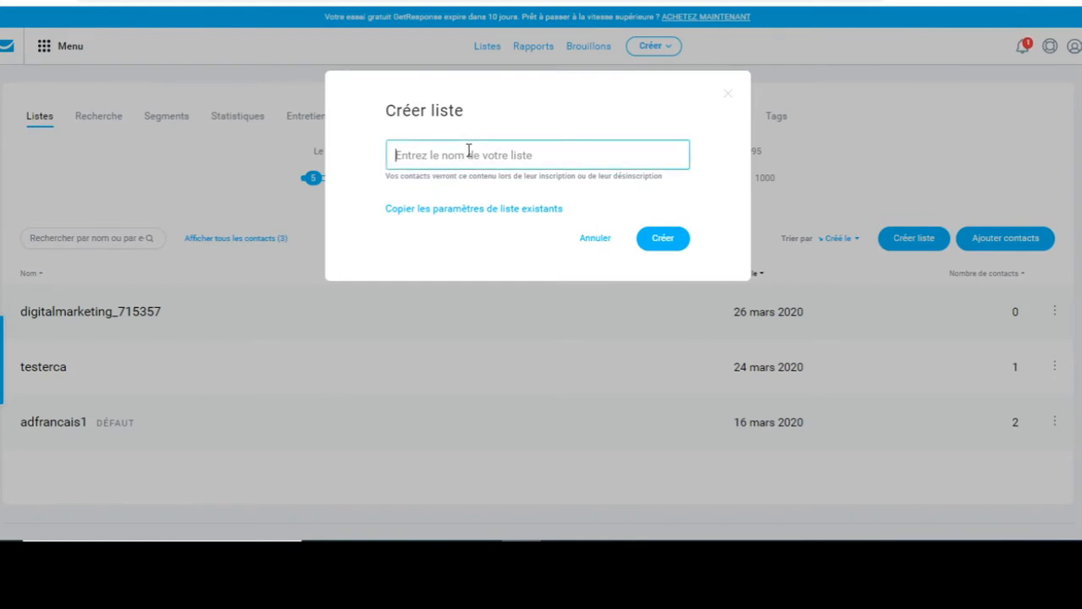
{"action": "type", "text": "test"}
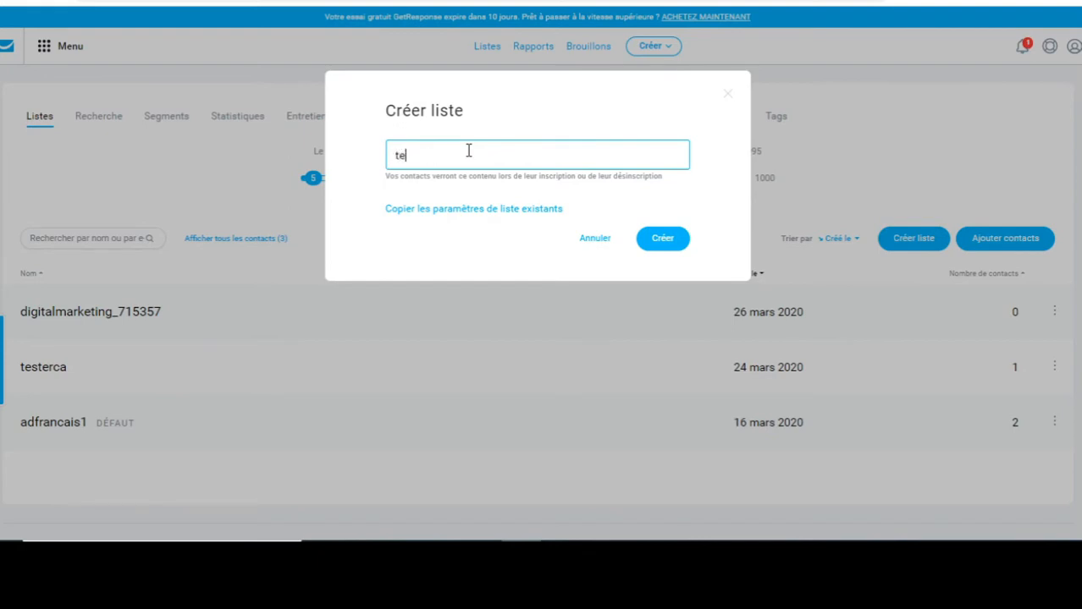
{"action": "left_click", "coordinate": [662, 241]}
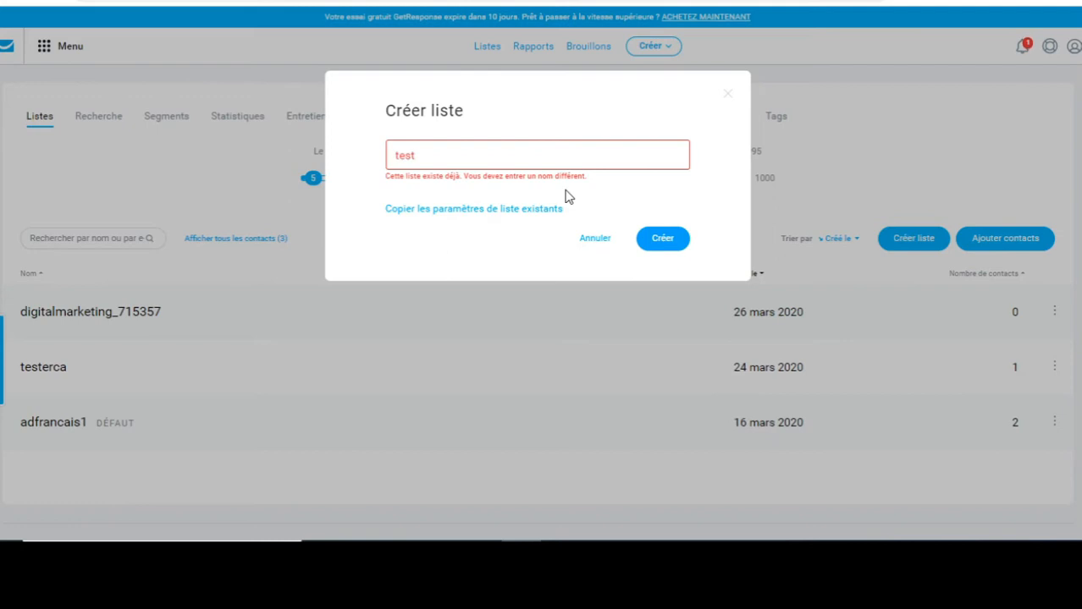
Replace the name with 'maliste-a', create the list, and open its row menu.
{"action": "left_click_drag", "start_coordinate": [569, 197], "coordinate": [483, 161]}
{"action": "left_click", "coordinate": [449, 156]}
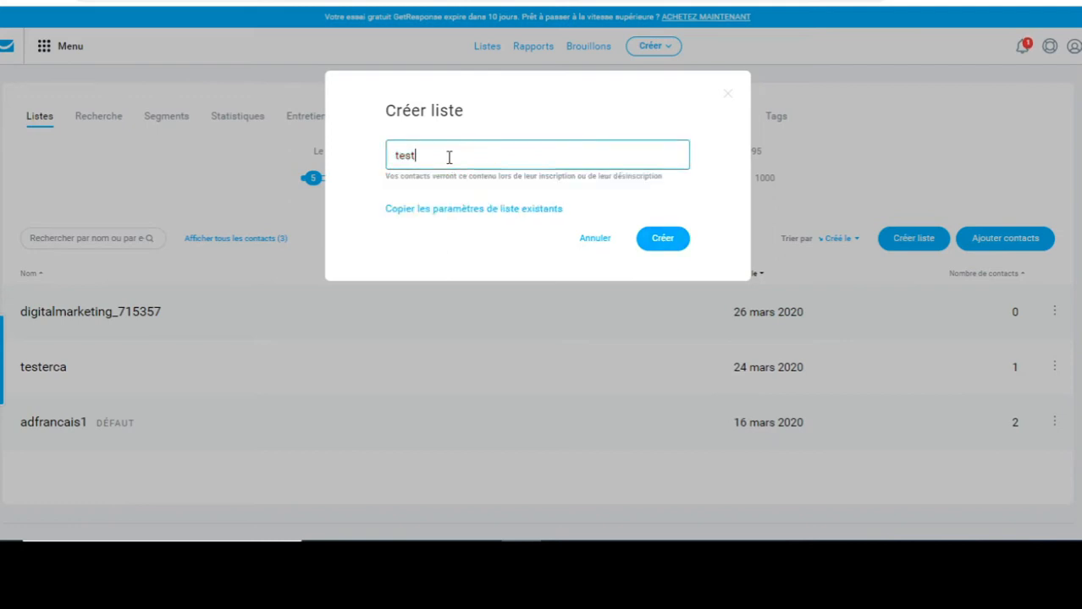
{"action": "type", "text": "test"}
{"action": "key", "text": "BackSpace"}
{"action": "key", "text": "BackSpace"}
{"action": "key", "text": "BackSpace"}
{"action": "key", "text": "BackSpace"}
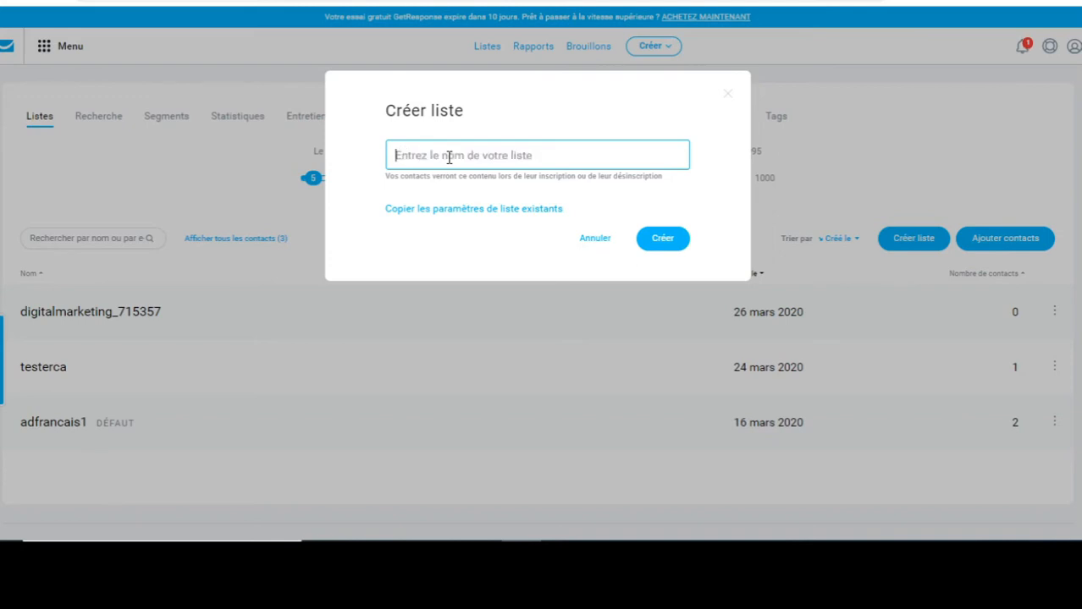
{"action": "type", "text": "malist"}
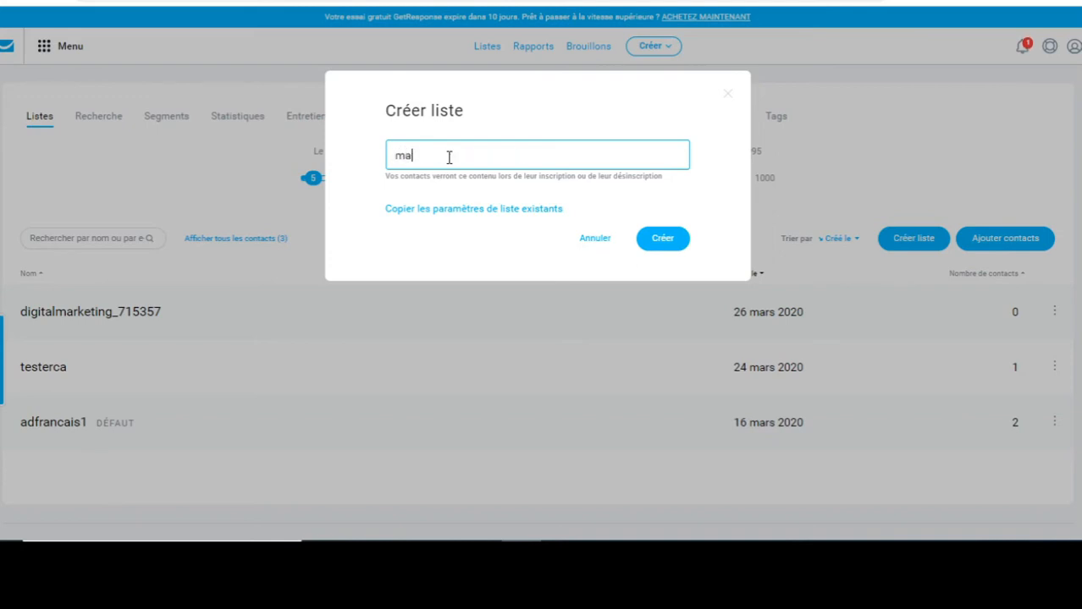
{"action": "type", "text": "e-a"}
{"action": "left_click", "coordinate": [645, 243]}
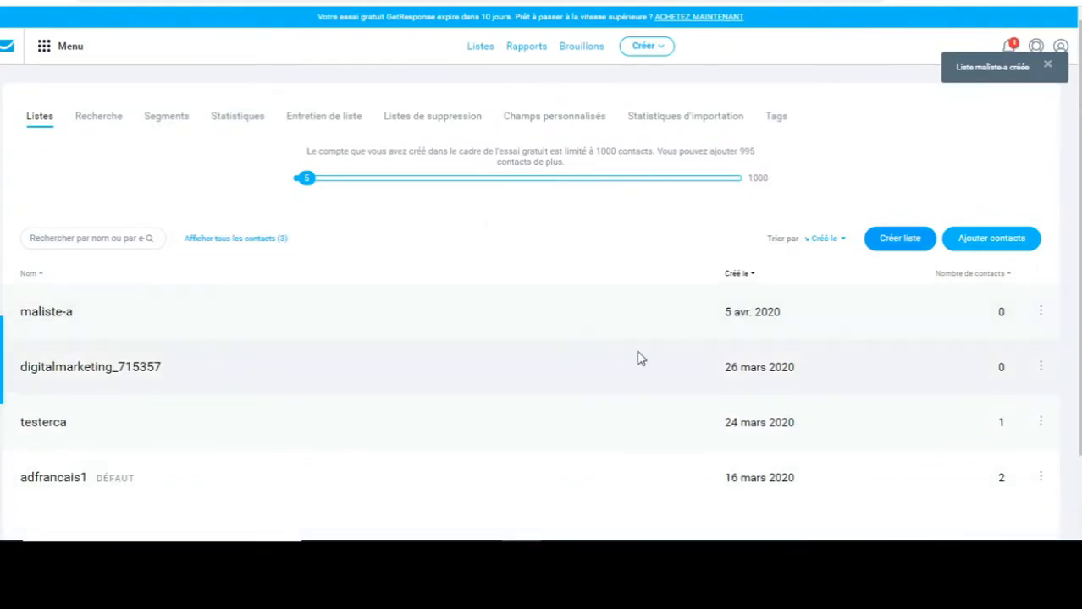
{"action": "left_click", "coordinate": [1040, 313]}
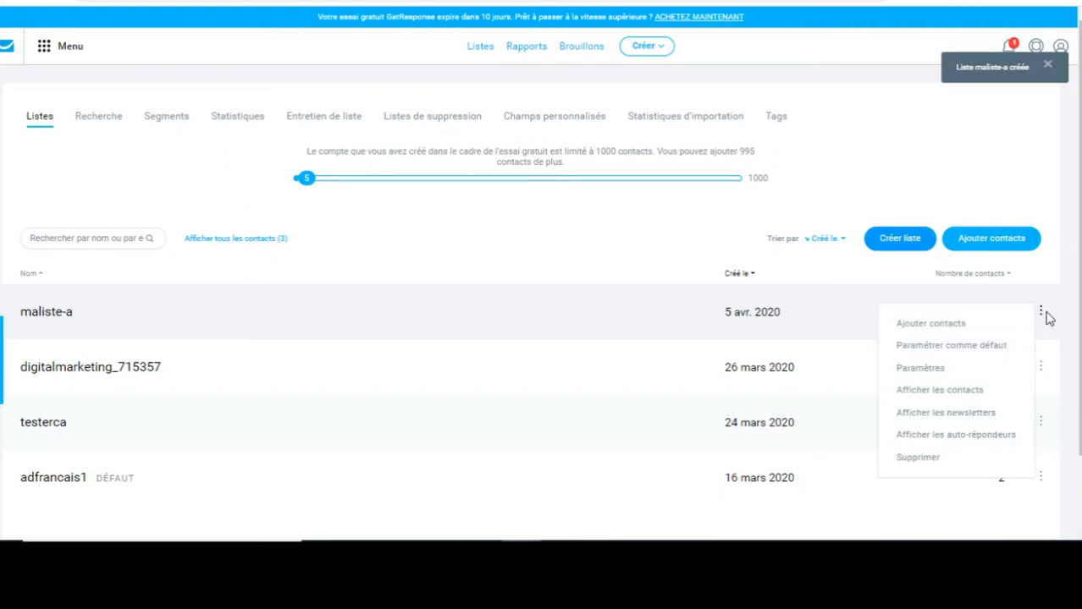
Open maliste-a's Paramètres and click into its name, title and description fields.
{"action": "left_click", "coordinate": [933, 369]}
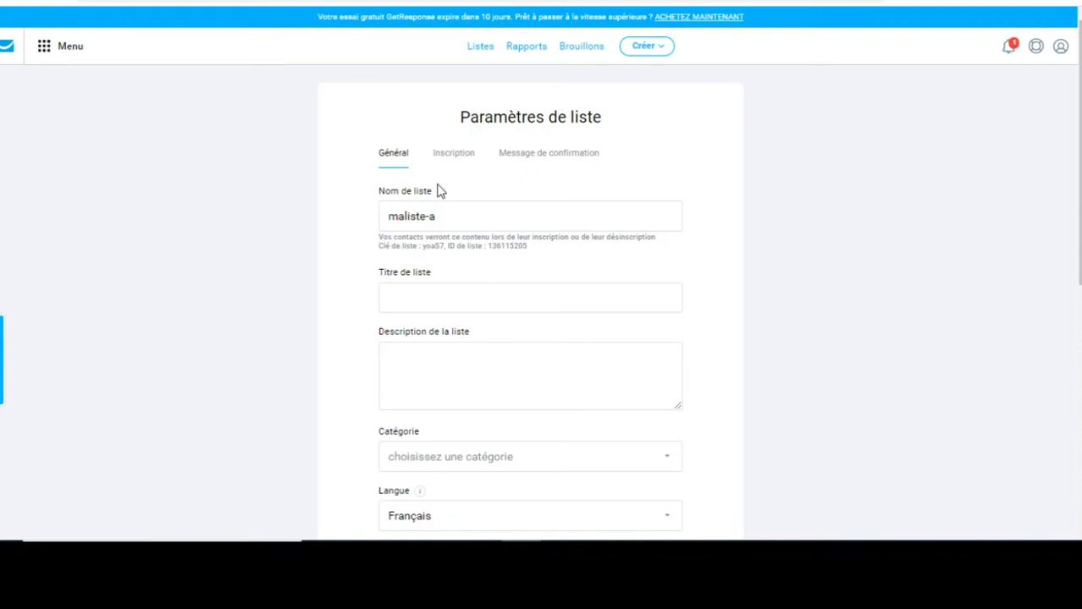
{"action": "left_click", "coordinate": [456, 221]}
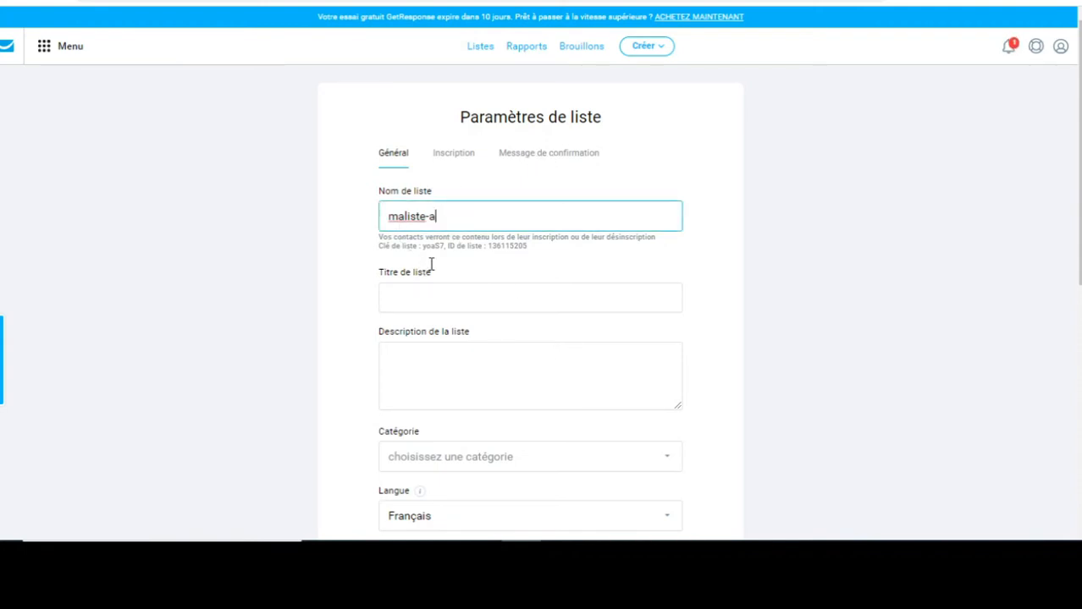
{"action": "left_click", "coordinate": [413, 297]}
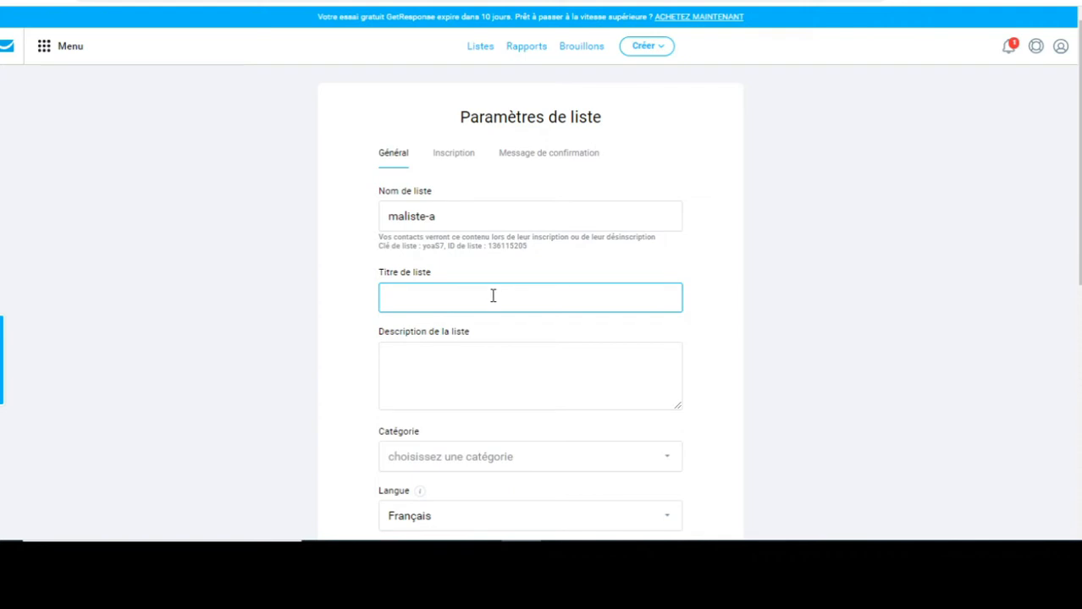
{"action": "left_click", "coordinate": [429, 359]}
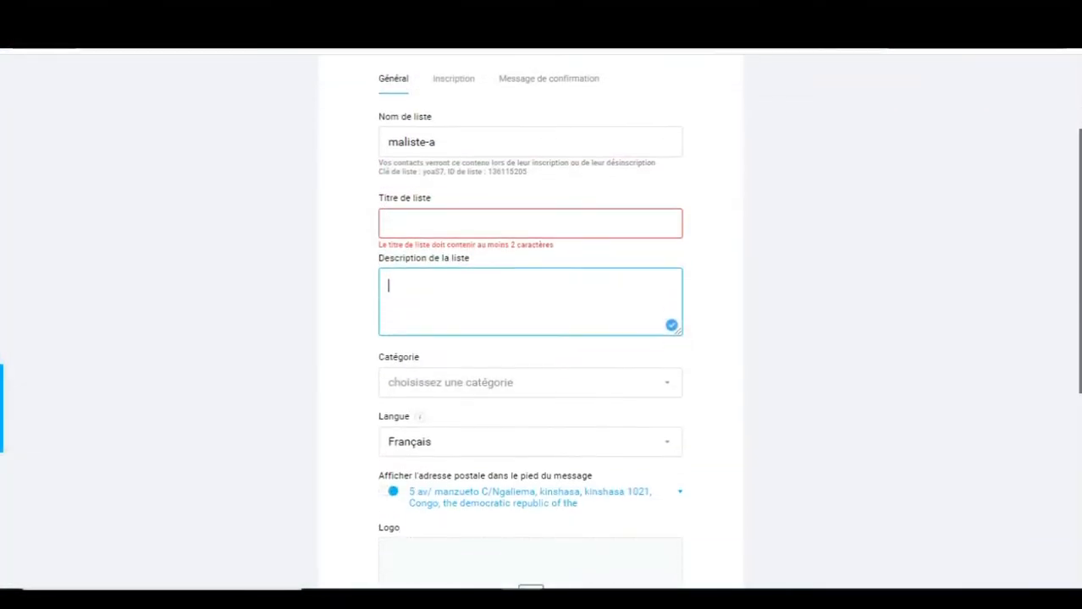
{"action": "scroll", "coordinate": [530, 322], "scroll_direction": "down", "scroll_amount": 1}
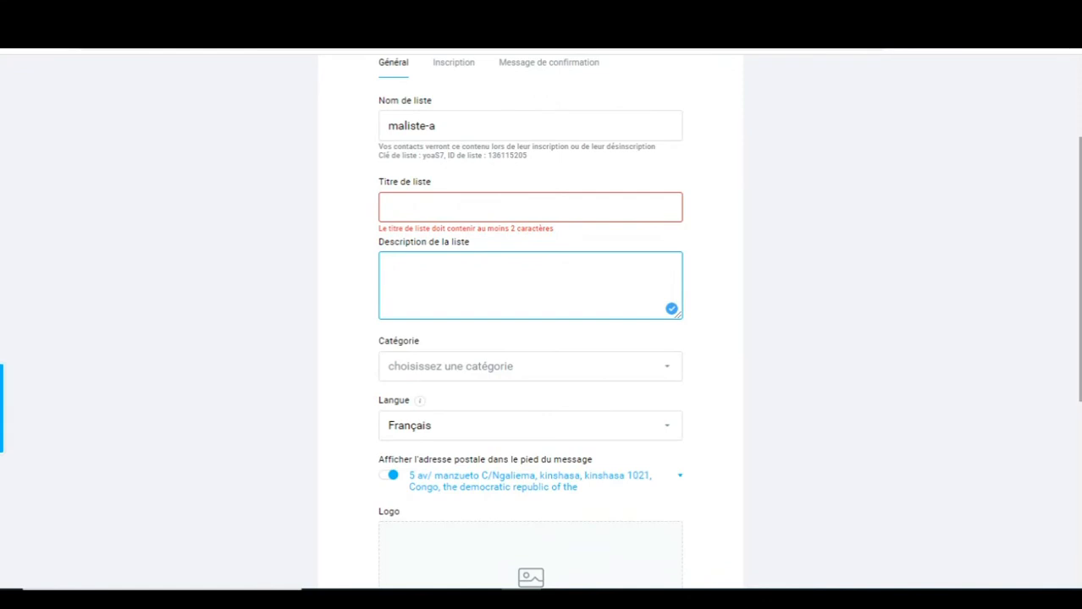
Keep Français as language, leave category empty, and stop showing the postal address in footers.
{"action": "left_click", "coordinate": [468, 377]}
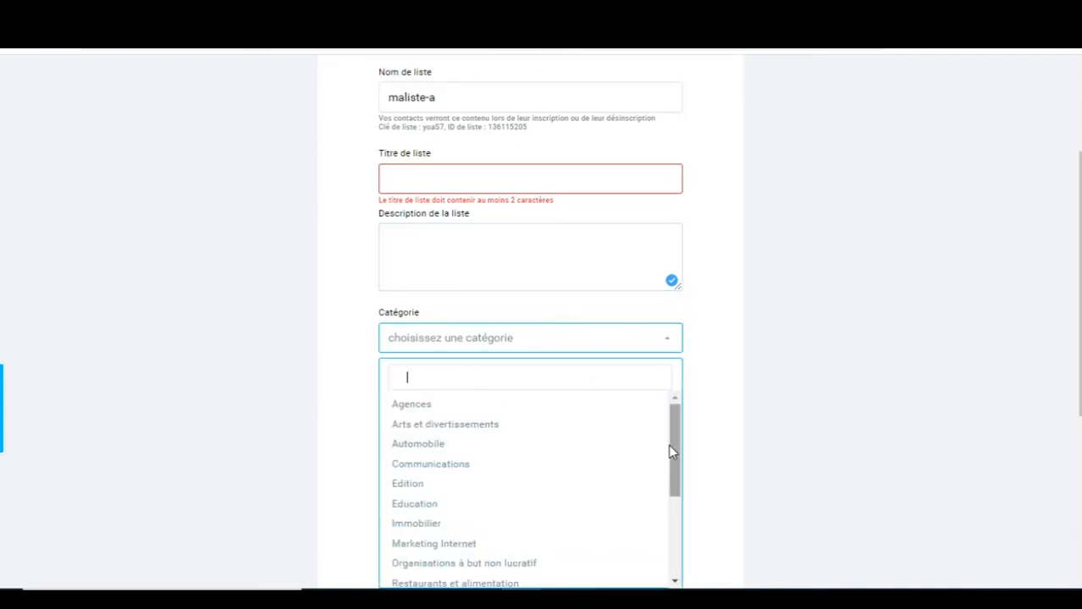
{"action": "mouse_move", "coordinate": [674, 440]}
{"action": "left_mouse_down"}
{"action": "mouse_move", "coordinate": [680, 515]}
{"action": "mouse_move", "coordinate": [679, 450]}
{"action": "left_mouse_up"}
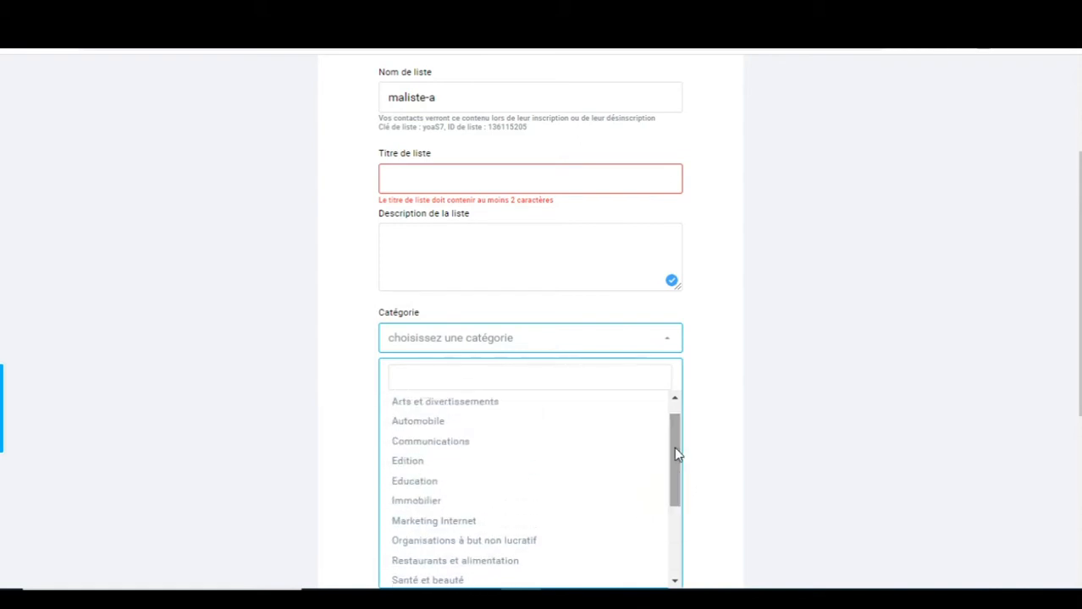
{"action": "left_click", "coordinate": [445, 307]}
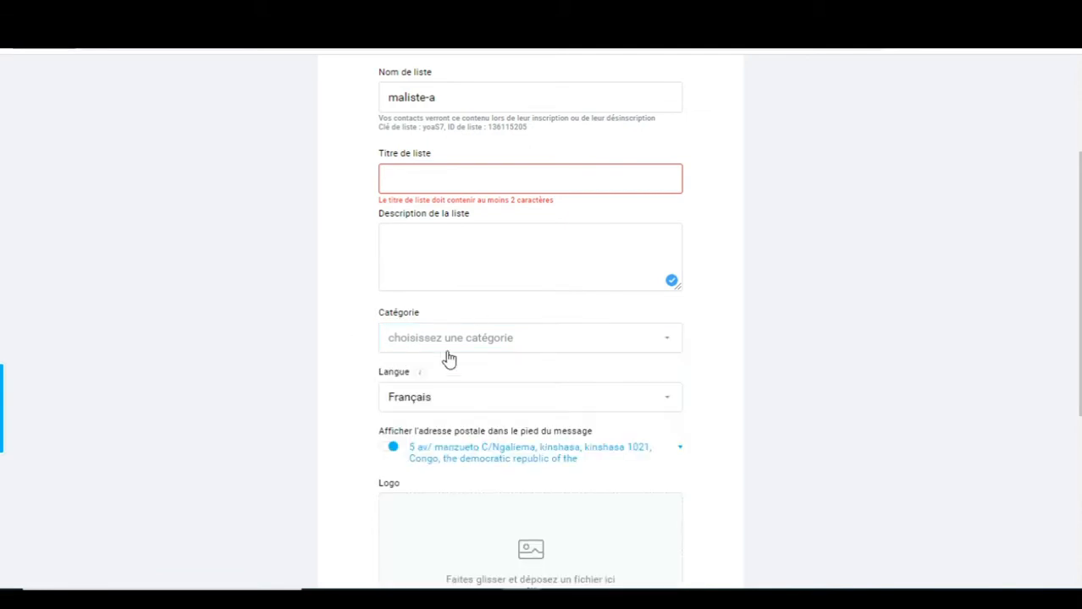
{"action": "left_click_drag", "start_coordinate": [1079, 347], "coordinate": [1079, 349]}
{"action": "scroll", "coordinate": [645, 280], "scroll_direction": "down", "scroll_amount": 2}
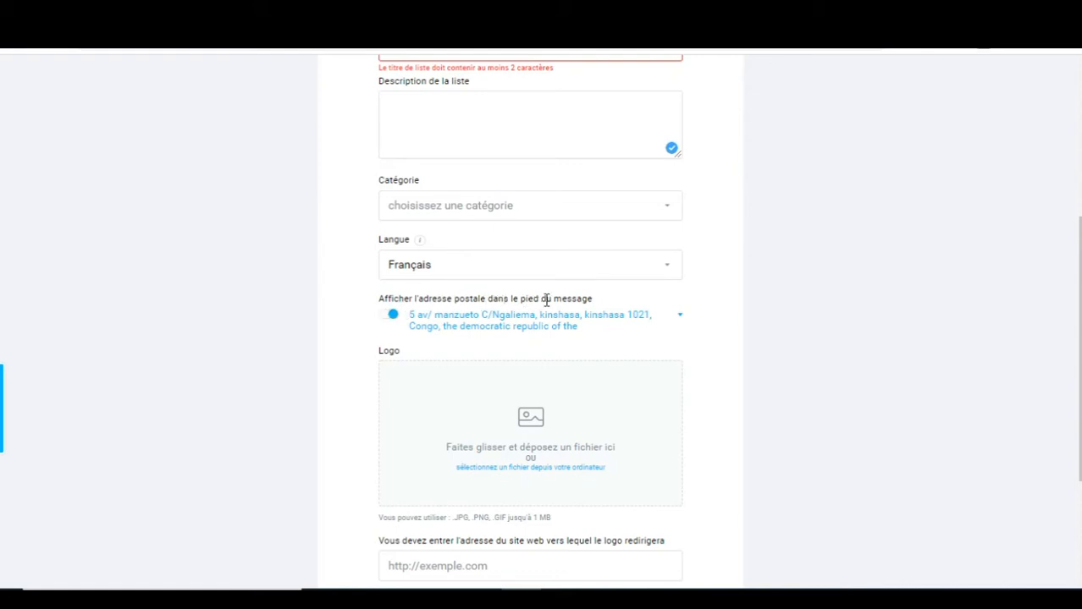
{"action": "left_click", "coordinate": [389, 316]}
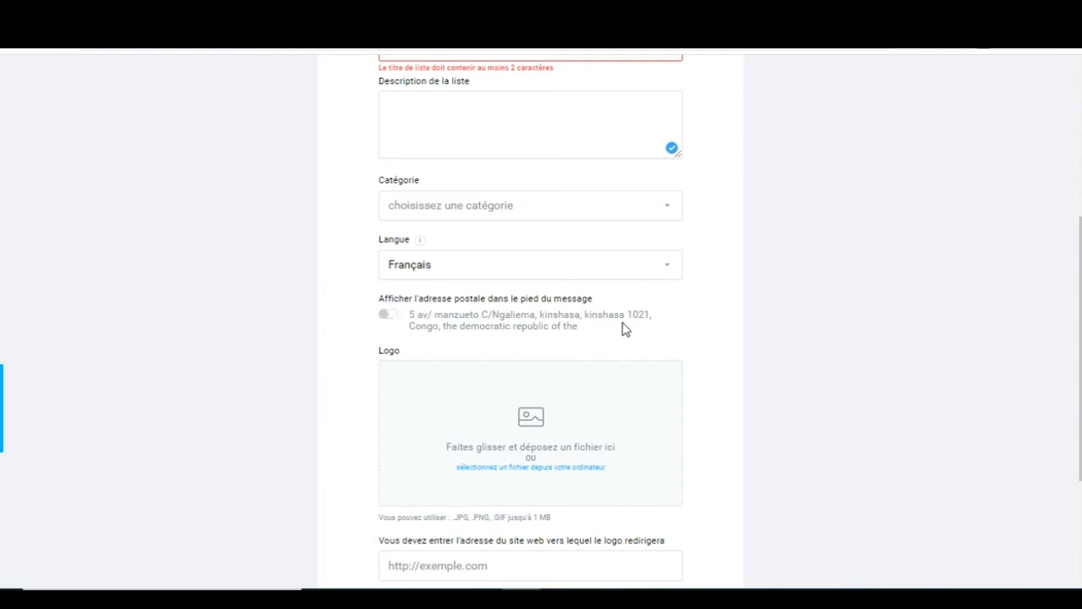
{"action": "scroll", "coordinate": [481, 218], "scroll_direction": "down", "scroll_amount": 2}
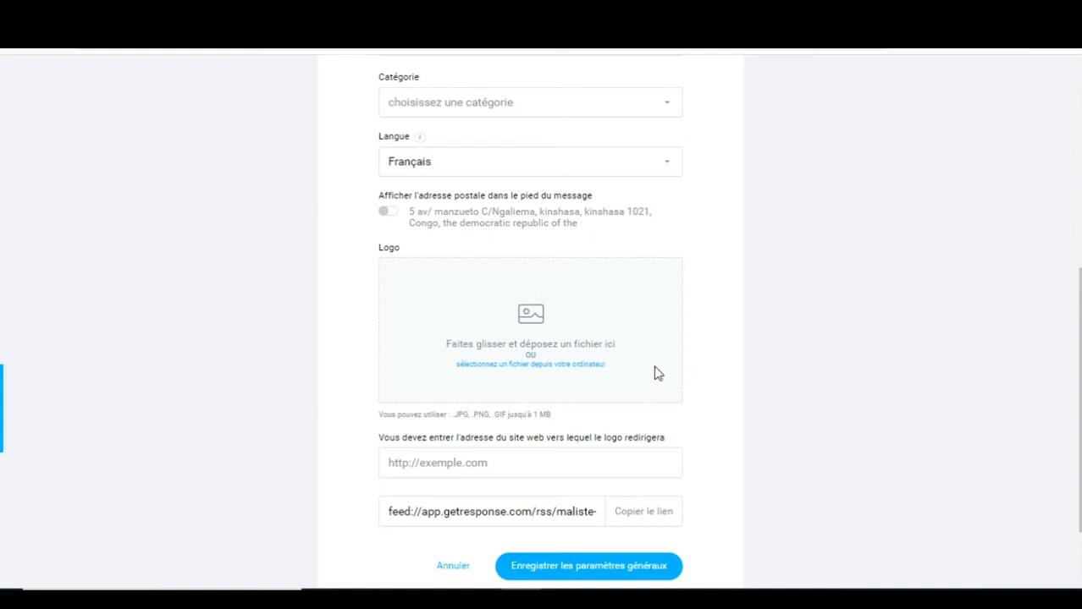
{"action": "scroll", "coordinate": [884, 270], "scroll_direction": "down", "scroll_amount": 1}
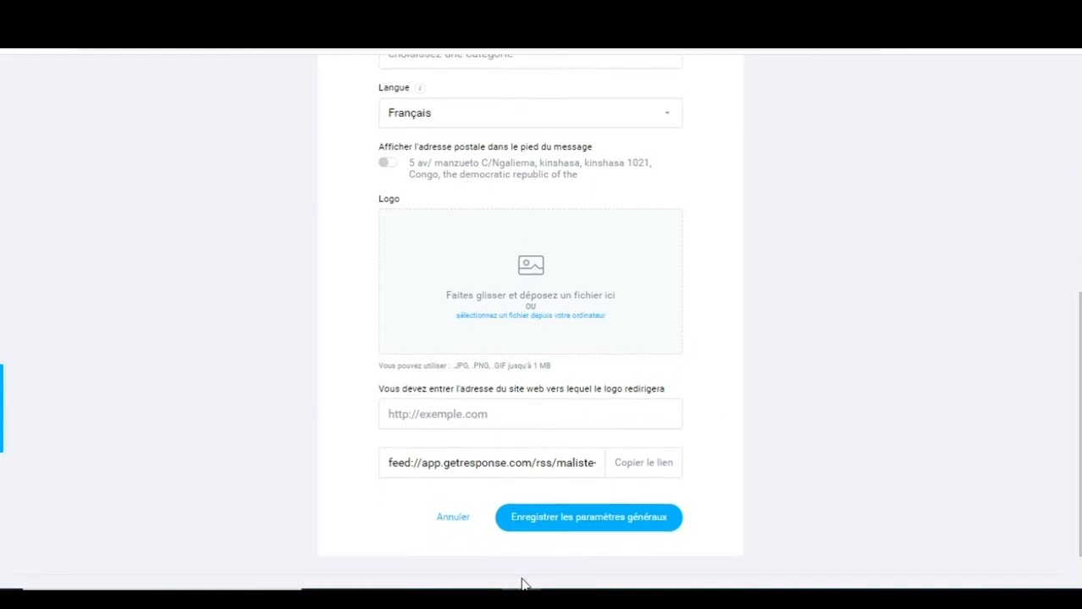
Save the general settings, then save Inscription settings with notifications on, no double opt-in.
{"action": "left_click", "coordinate": [606, 519]}
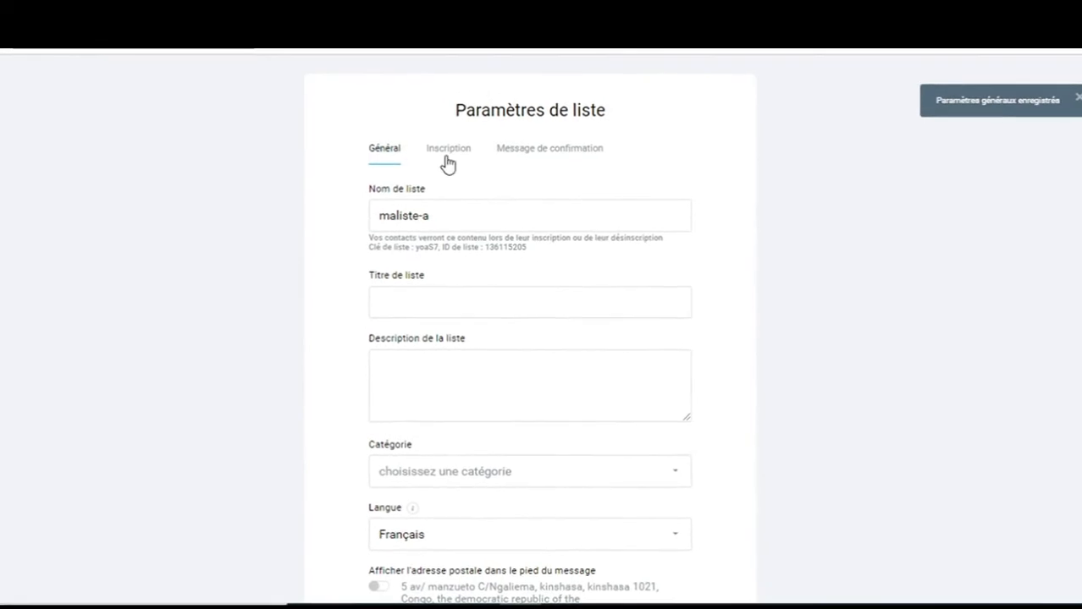
{"action": "left_click", "coordinate": [446, 155]}
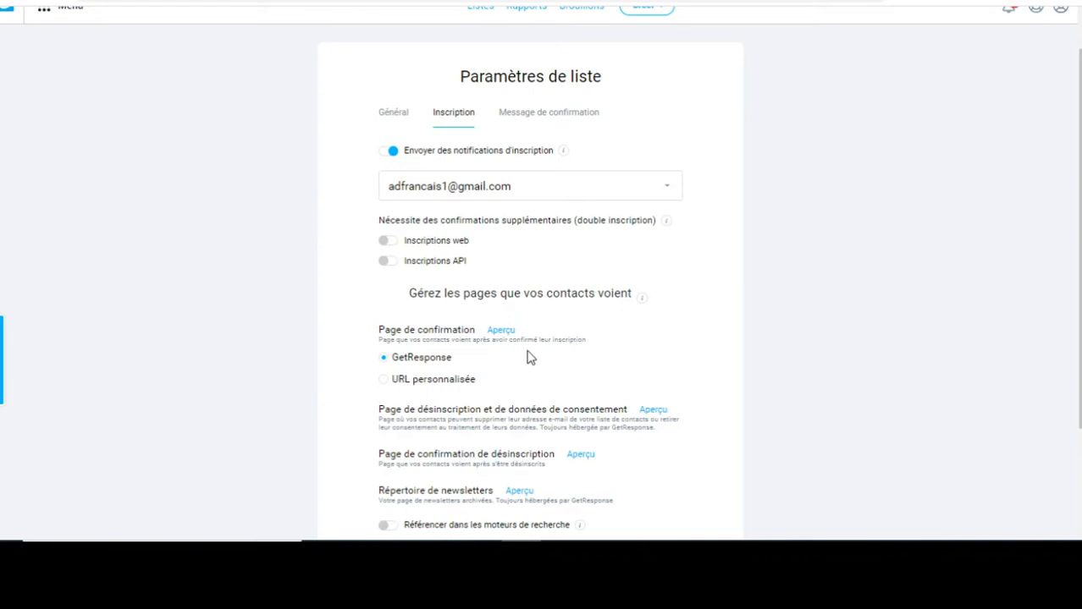
{"action": "scroll", "coordinate": [1077, 254], "scroll_direction": "down", "scroll_amount": 1}
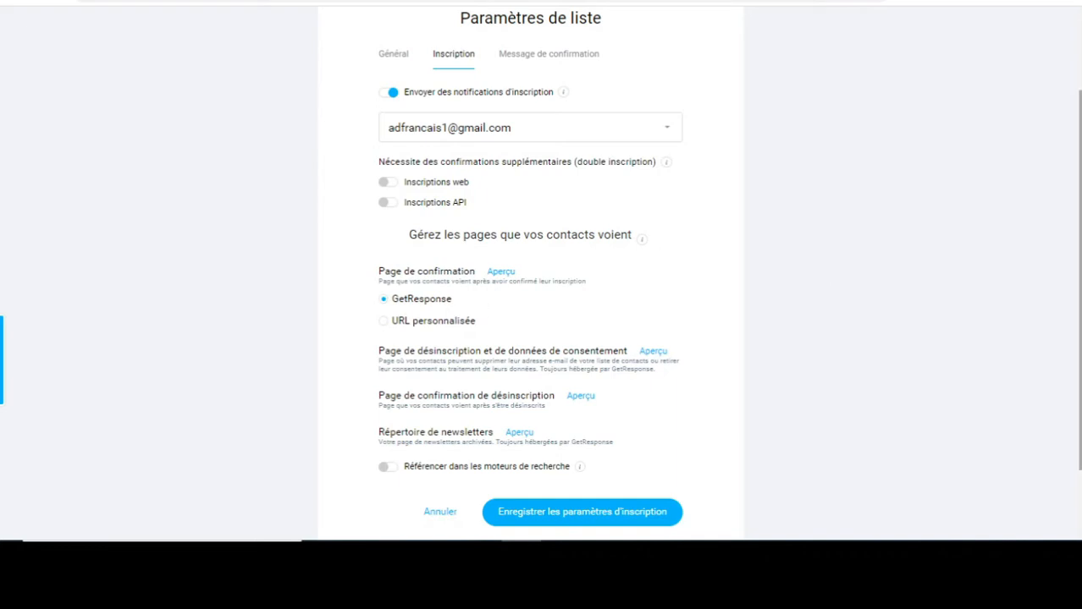
{"action": "scroll", "coordinate": [846, 287], "scroll_direction": "down", "scroll_amount": 2}
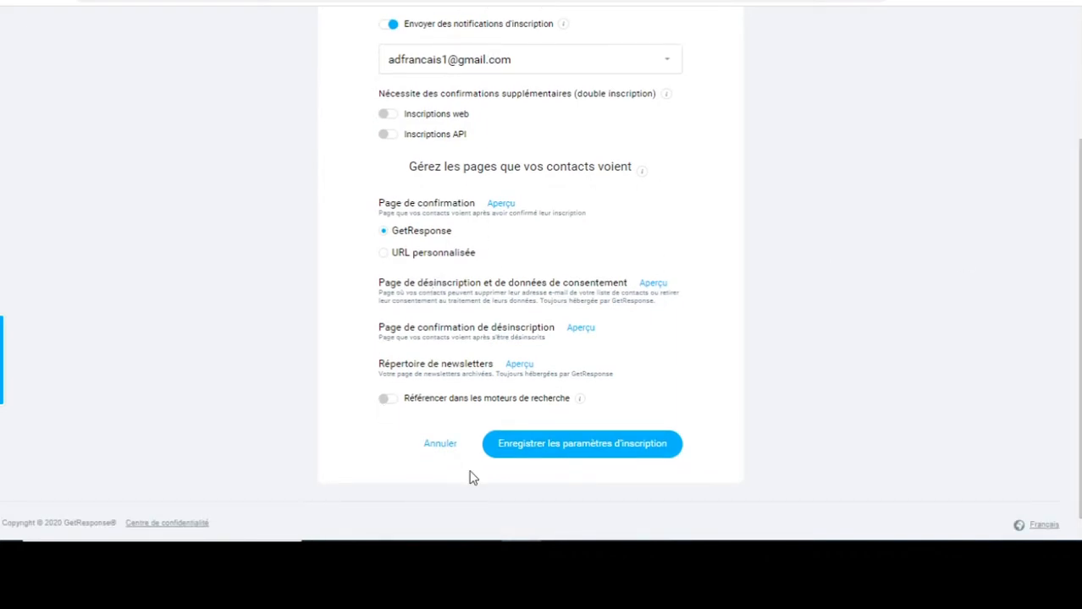
{"action": "left_click", "coordinate": [581, 451]}
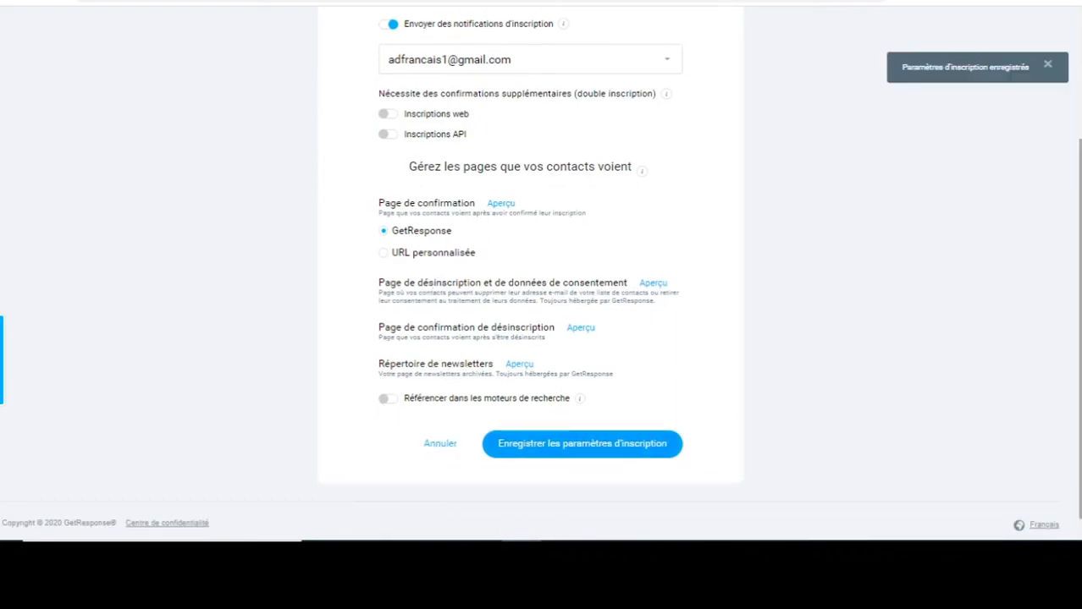
{"action": "scroll", "coordinate": [530, 280], "scroll_direction": "up", "scroll_amount": 3}
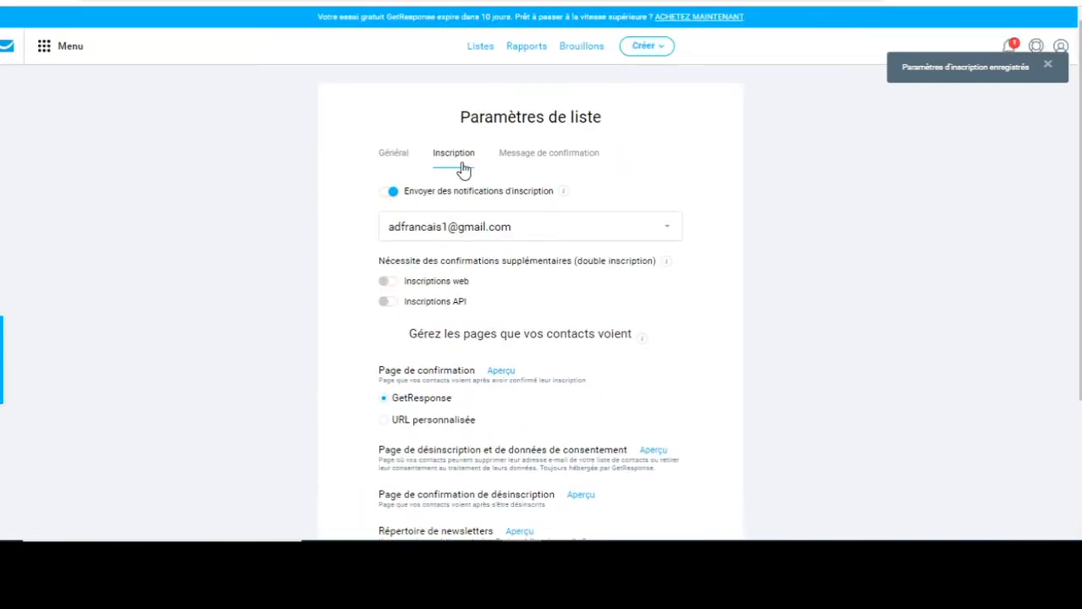
Save the HTML confirmation message 'Demande de confirmation' with template 1, then return to the dashboard.
{"action": "left_click", "coordinate": [522, 156]}
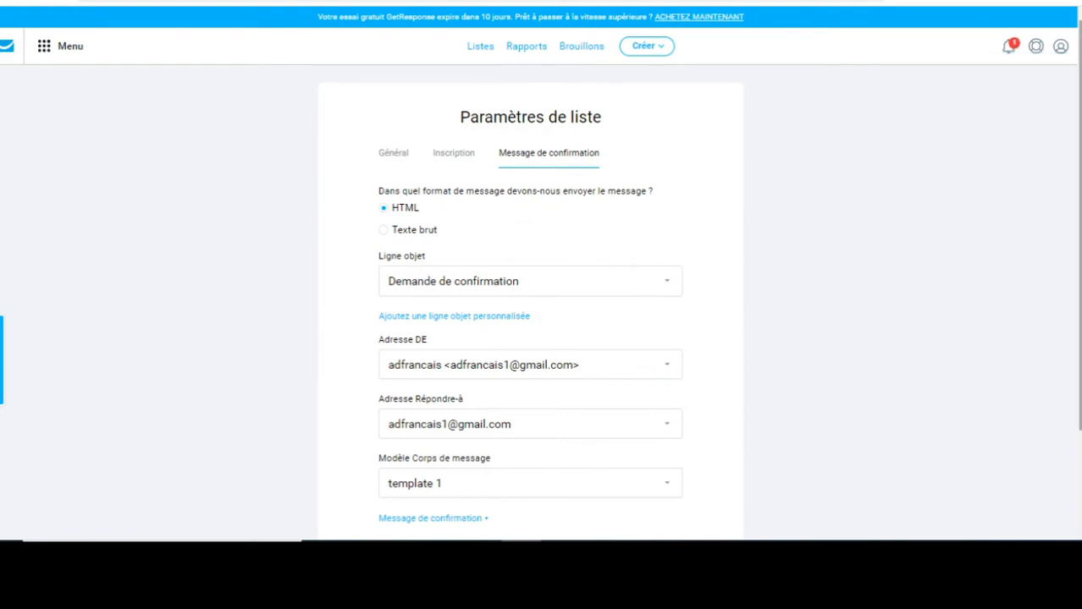
{"action": "scroll", "coordinate": [530, 271], "scroll_direction": "down", "scroll_amount": 3}
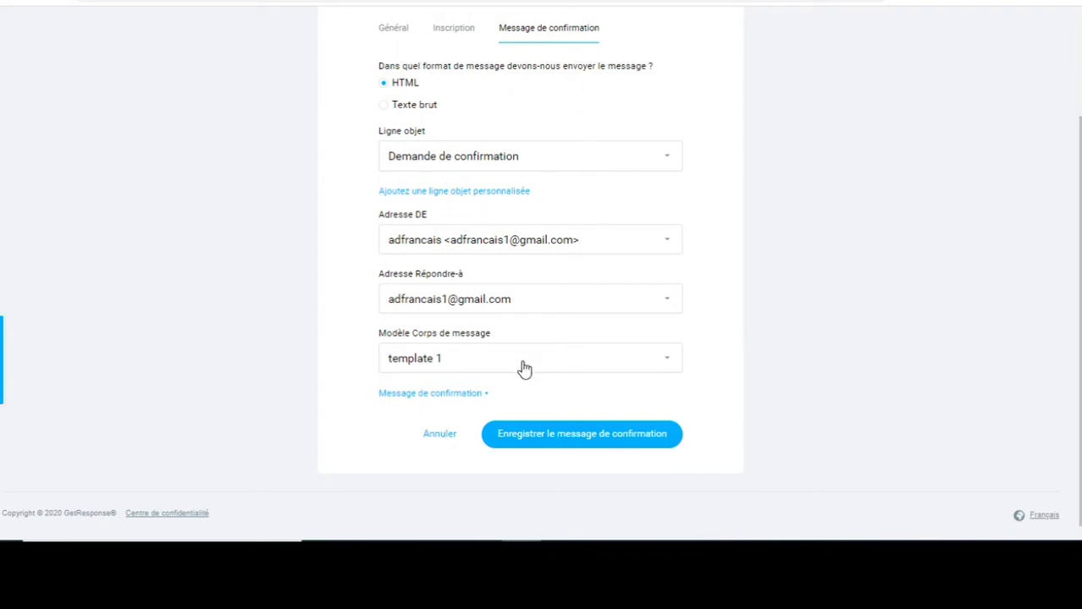
{"action": "left_click", "coordinate": [577, 440]}
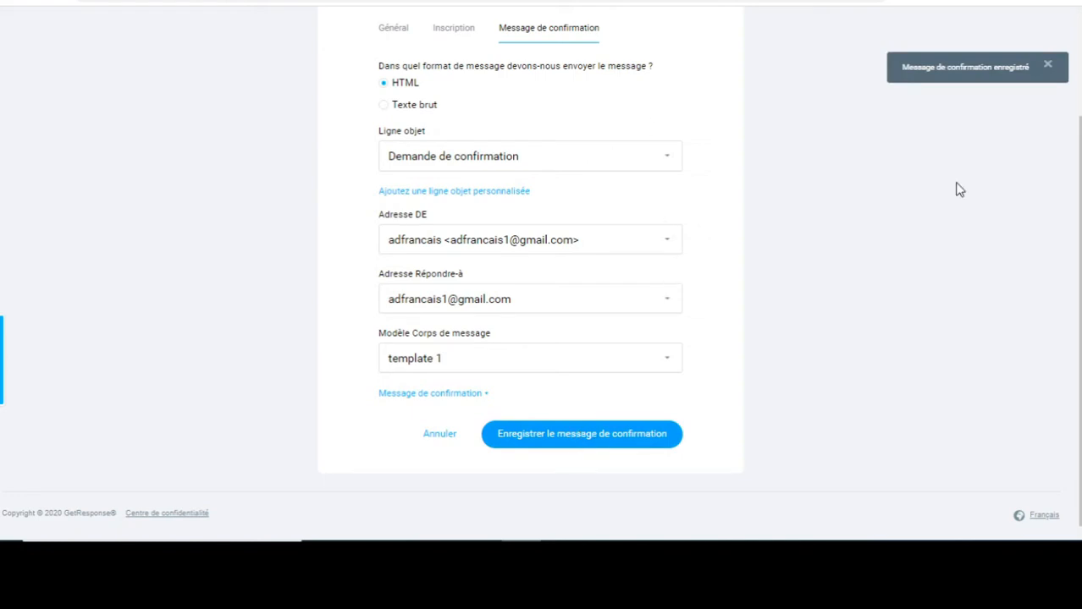
{"action": "scroll", "coordinate": [541, 271], "scroll_direction": "up", "scroll_amount": 2}
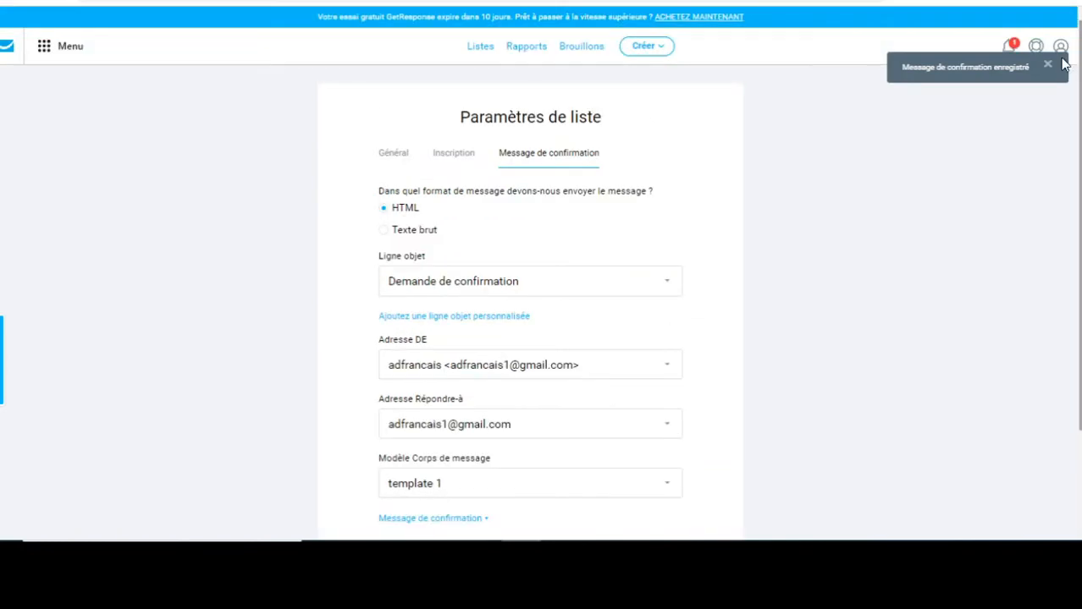
{"action": "left_click", "coordinate": [8, 52]}
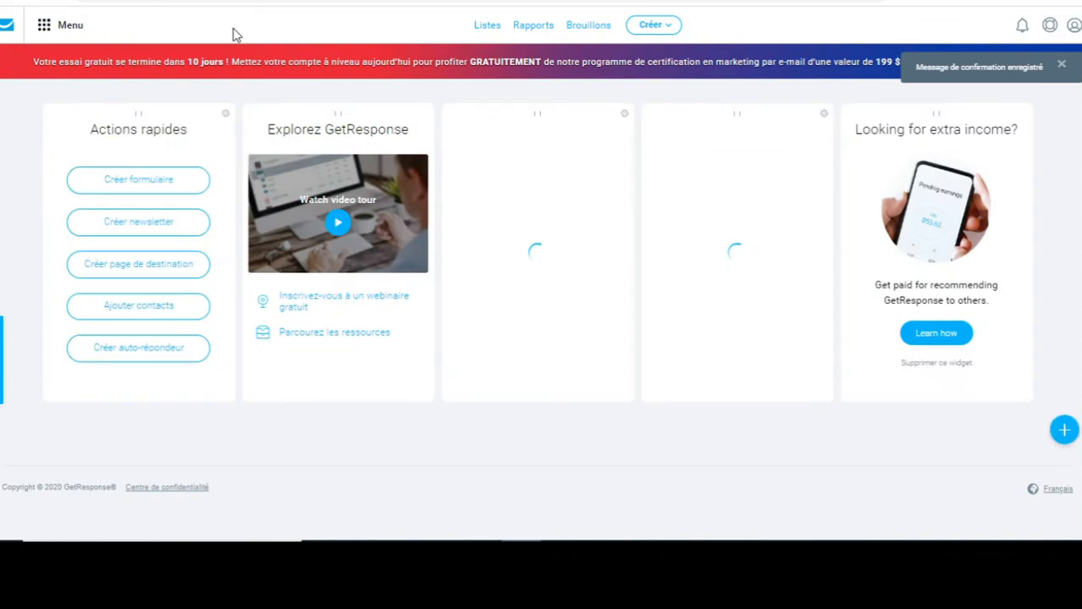
Return to the Listes page, where maliste-a leads the four lists.
{"action": "left_click", "coordinate": [488, 25]}
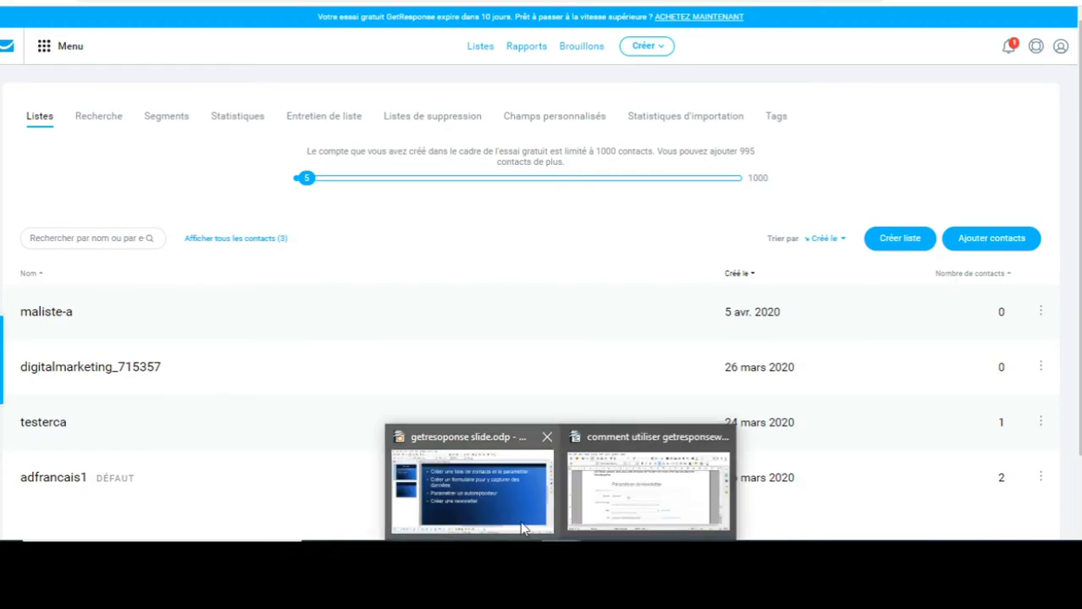
{"action": "left_click", "coordinate": [504, 496]}
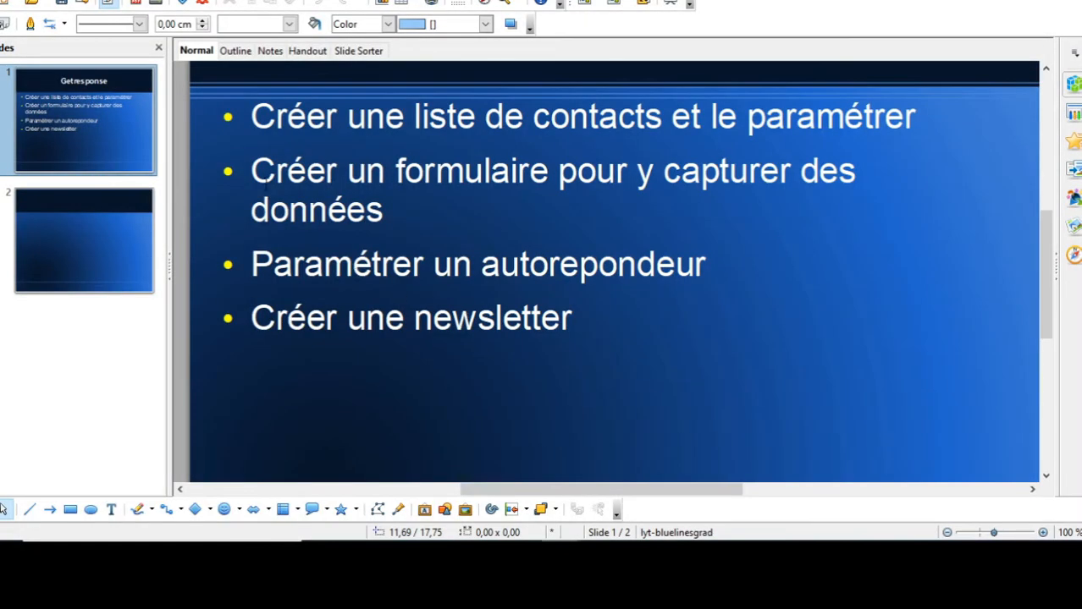
{"action": "mouse_move", "coordinate": [195, 149]}
{"action": "left_mouse_down"}
{"action": "mouse_move", "coordinate": [542, 170]}
{"action": "mouse_move", "coordinate": [175, 156]}
{"action": "left_mouse_up"}
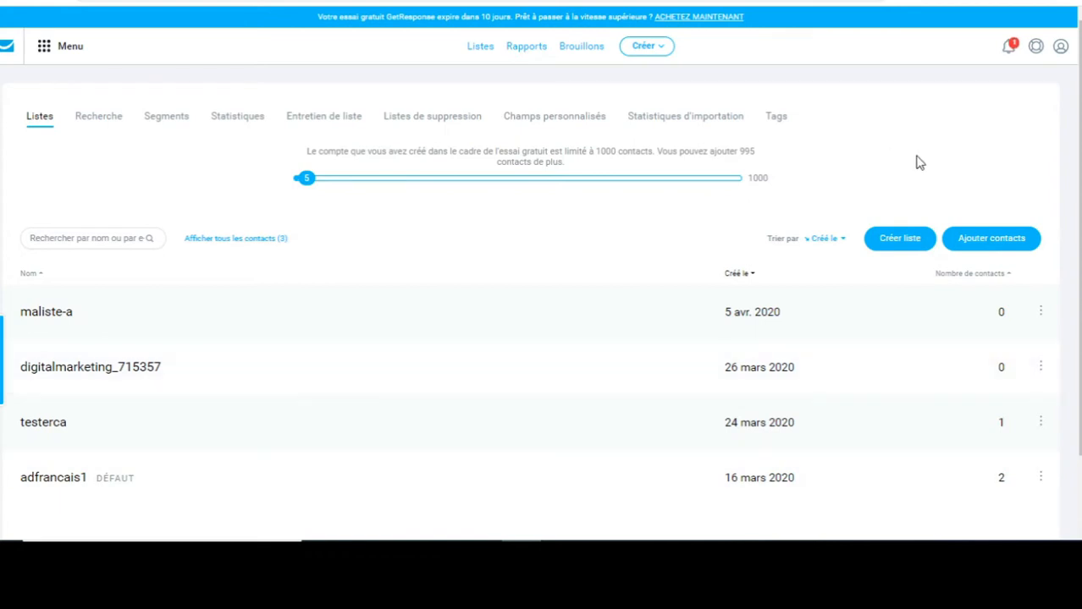
Choose Créez un formulaire from the Créer menu to reach the form template gallery.
{"action": "scroll", "coordinate": [1078, 134], "scroll_direction": "down", "scroll_amount": 1}
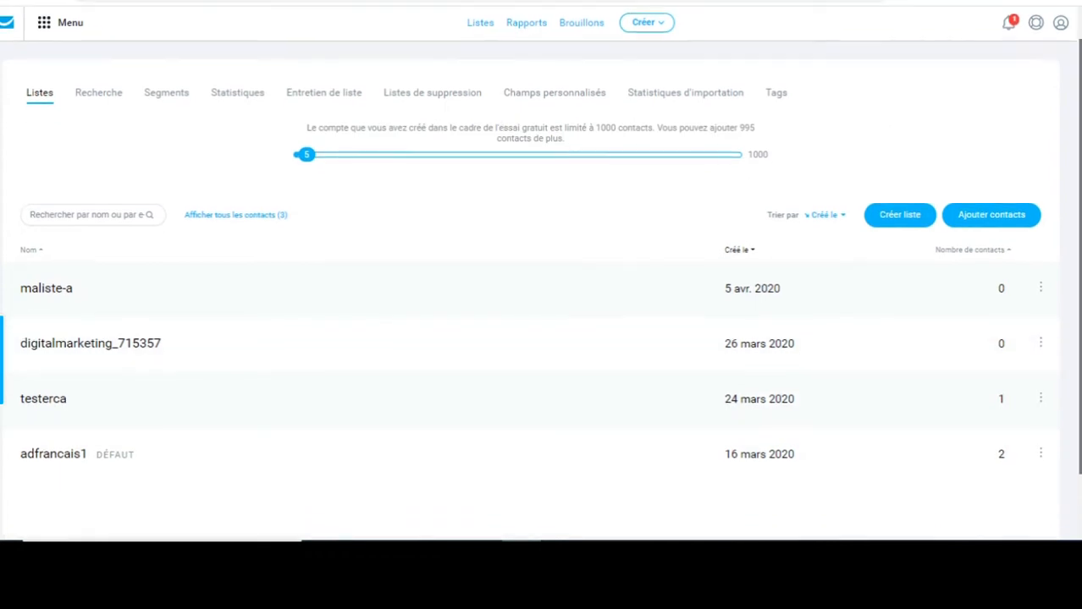
{"action": "scroll", "coordinate": [1078, 134], "scroll_direction": "up", "scroll_amount": 1}
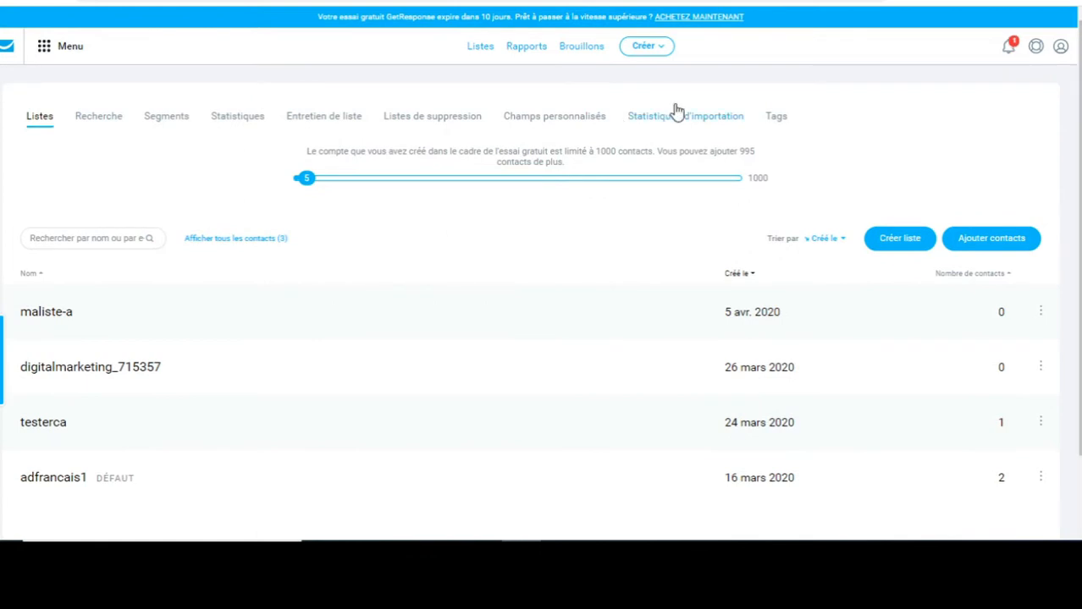
{"action": "left_click", "coordinate": [660, 49]}
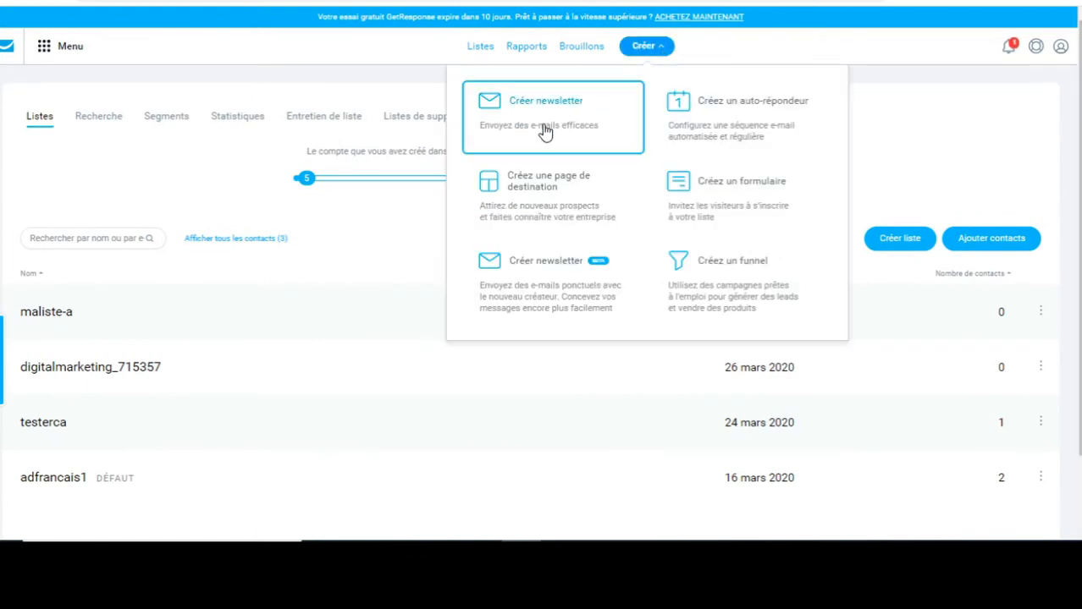
{"action": "left_click", "coordinate": [748, 205]}
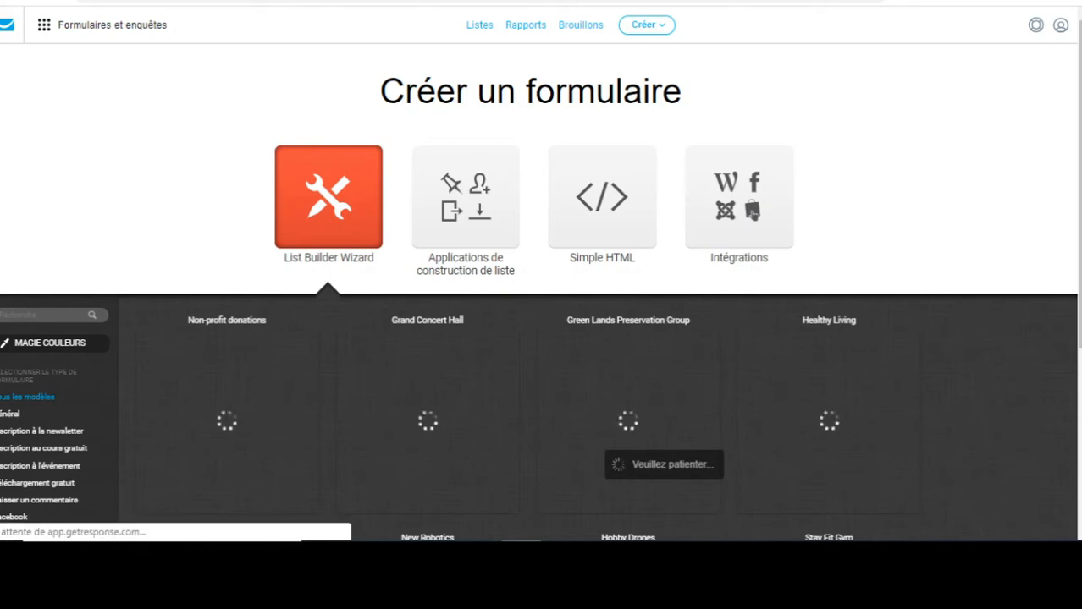
Browse the newsletter templates and start a form from the New Robotics template.
{"action": "scroll", "coordinate": [541, 271], "scroll_direction": "down", "scroll_amount": 5}
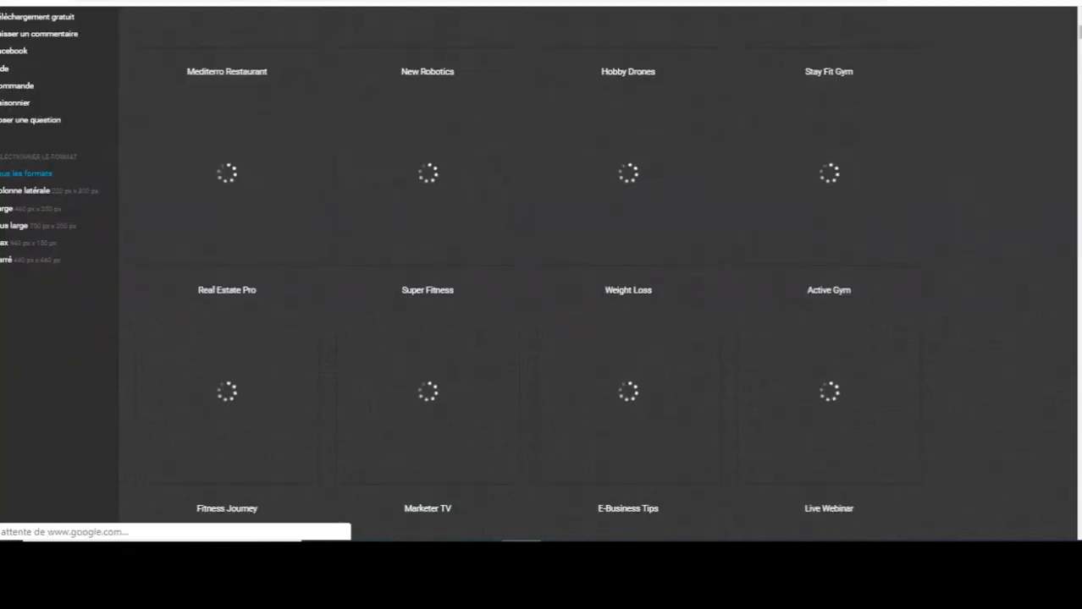
{"action": "scroll", "coordinate": [541, 271], "scroll_direction": "up", "scroll_amount": 5}
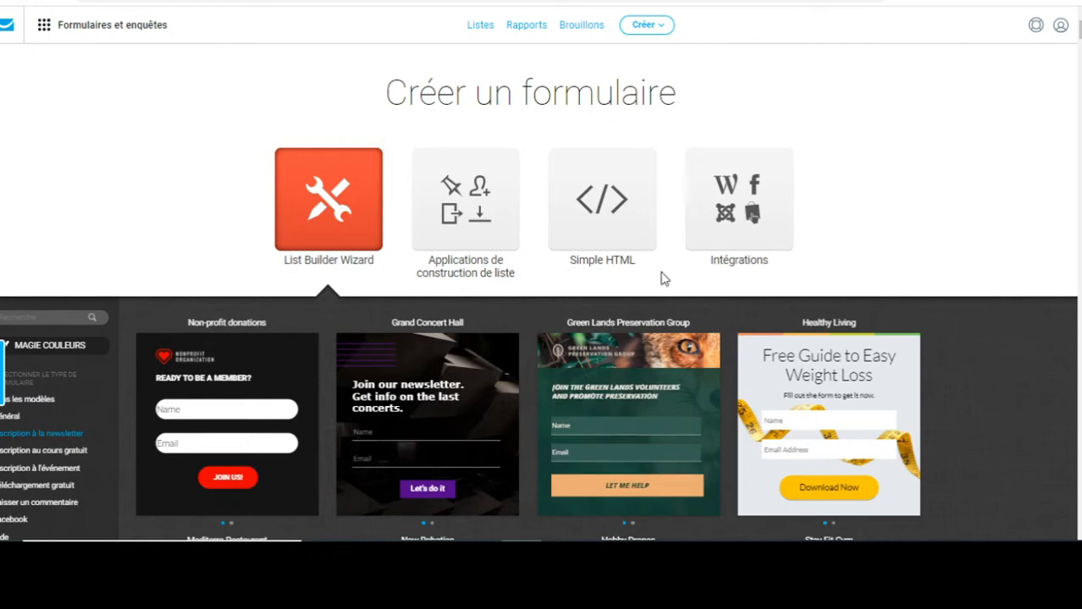
{"action": "scroll", "coordinate": [542, 339], "scroll_direction": "down", "scroll_amount": 5}
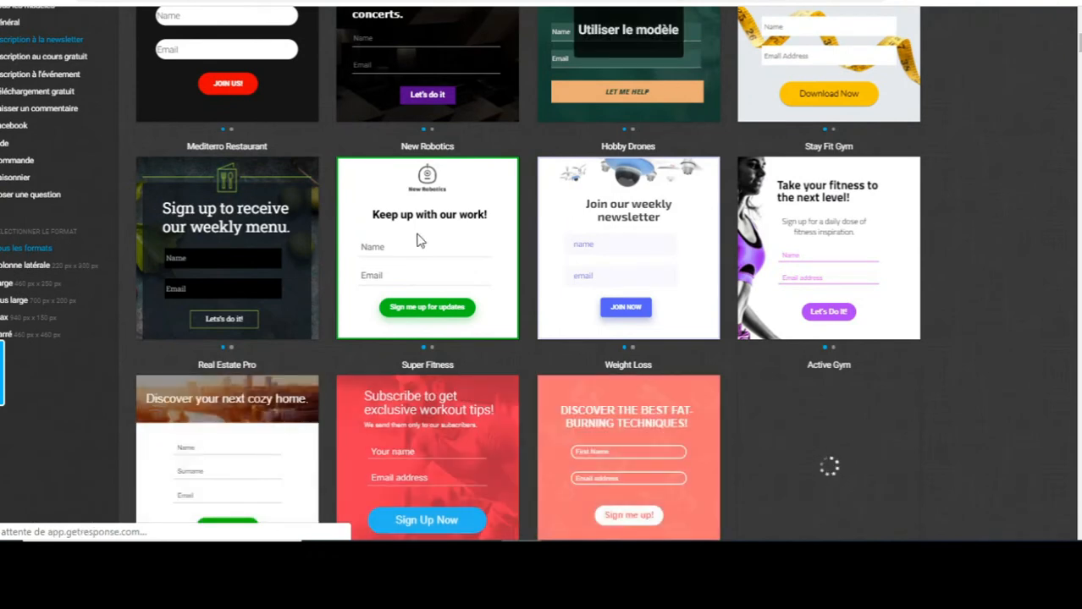
{"action": "mouse_move", "coordinate": [448, 238]}
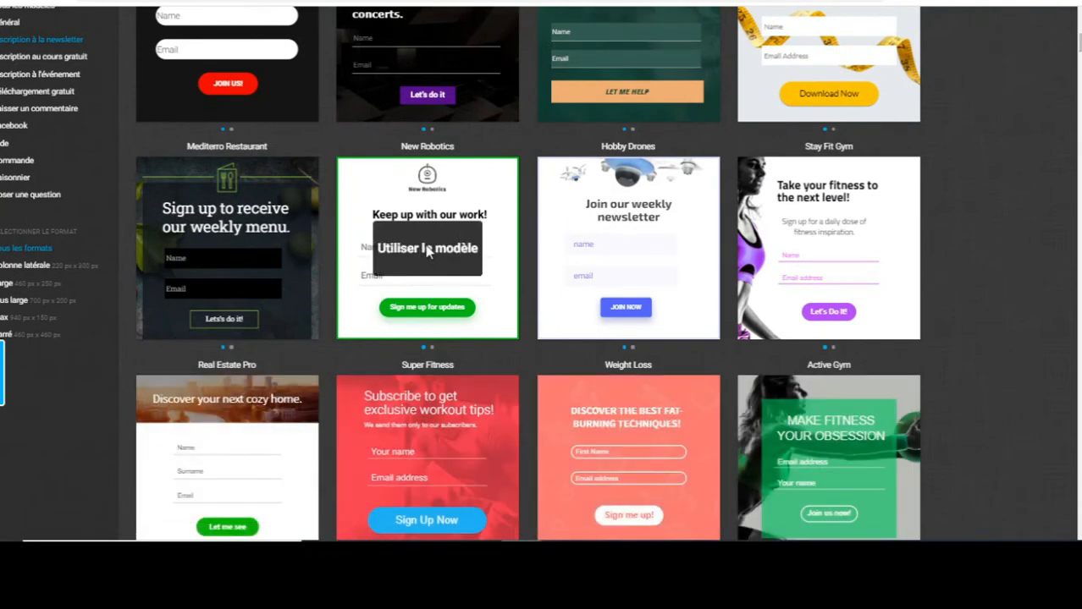
{"action": "left_click", "coordinate": [428, 252]}
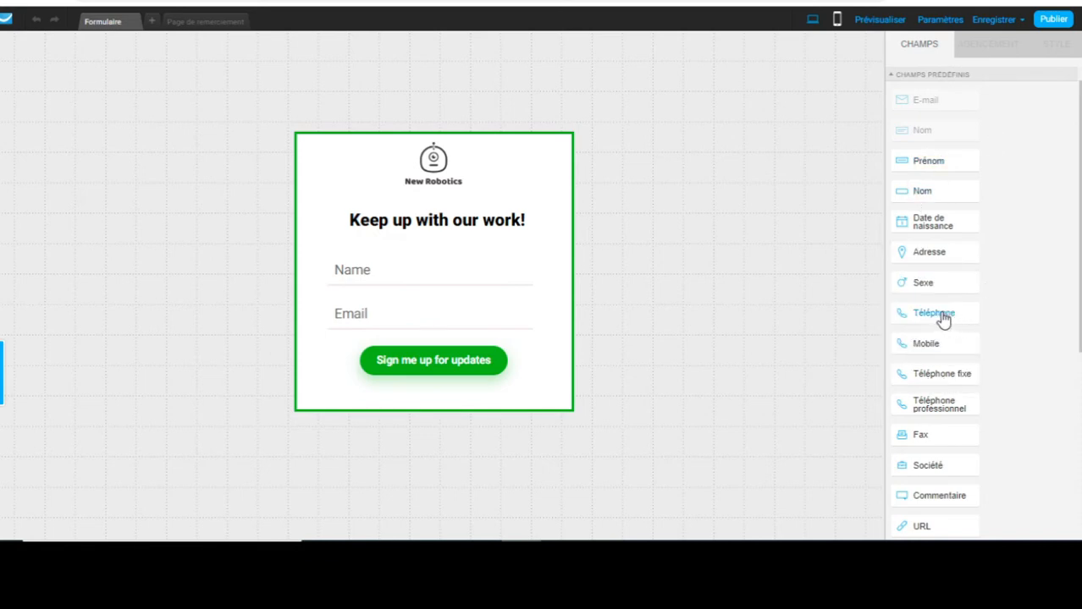
Try adding Téléphone and Prénom fields to the form, then remove both again.
{"action": "left_click_drag", "start_coordinate": [913, 317], "coordinate": [425, 230]}
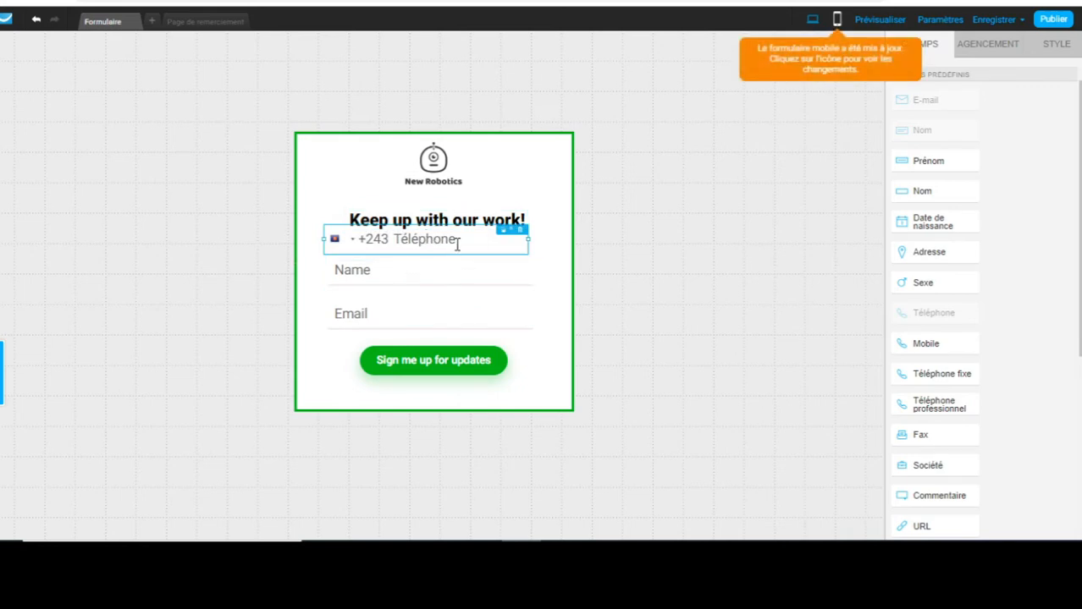
{"action": "left_click", "coordinate": [521, 232]}
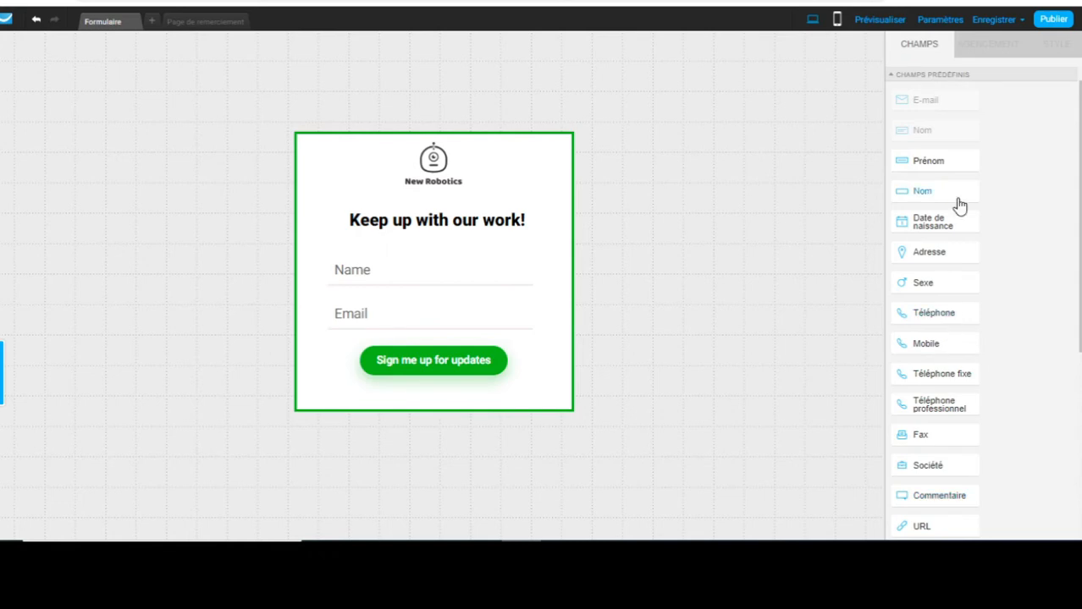
{"action": "left_click_drag", "start_coordinate": [931, 161], "coordinate": [413, 239]}
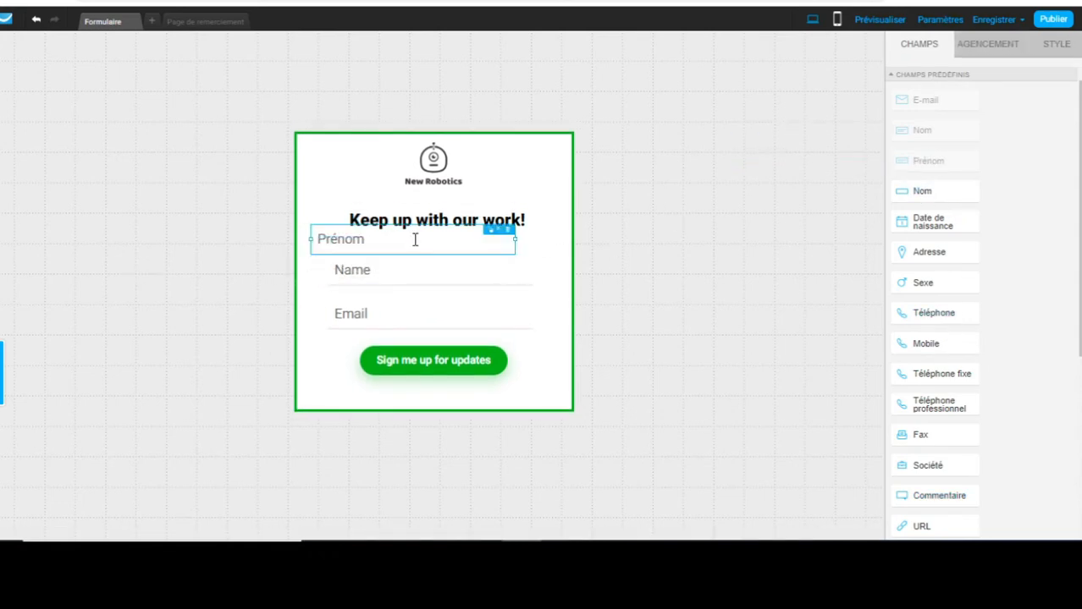
{"action": "left_click", "coordinate": [506, 233]}
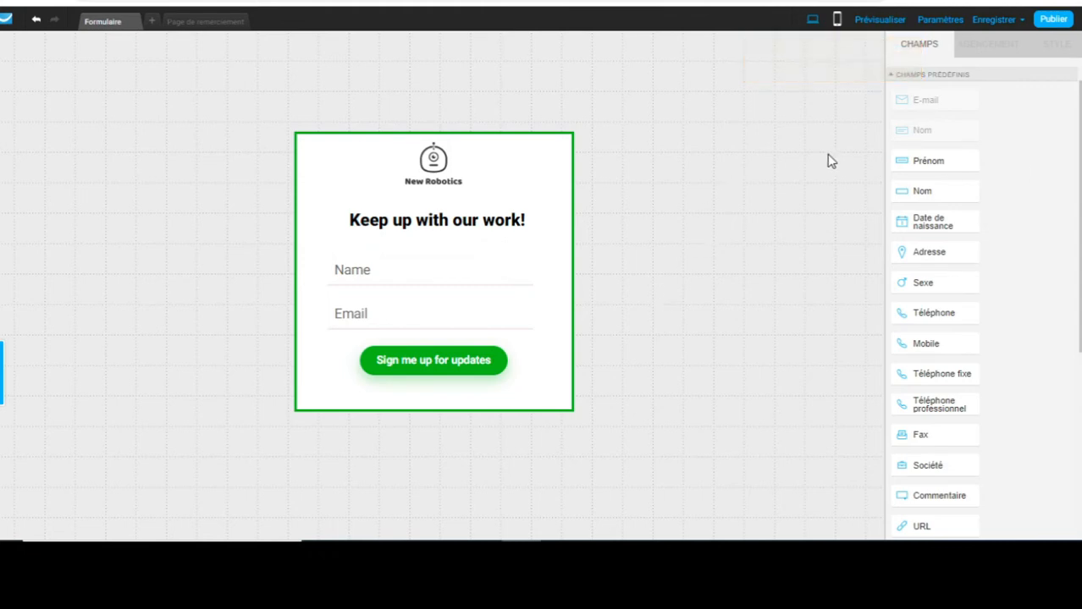
Delete the New Robotics logo and move the 'Keep up with our work!' heading to the top.
{"action": "left_click", "coordinate": [437, 166]}
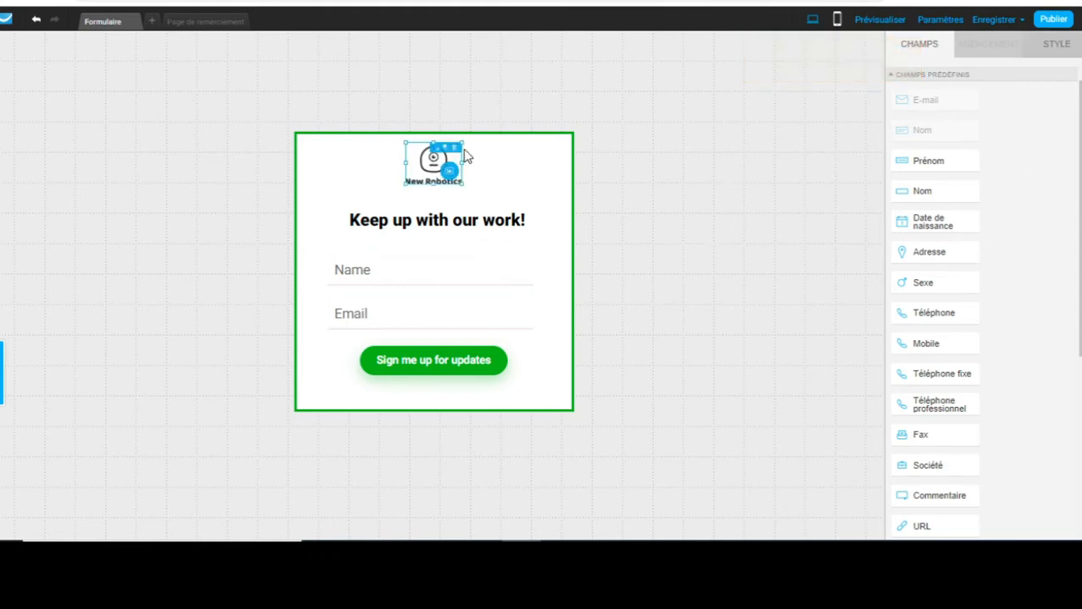
{"action": "left_click", "coordinate": [455, 149]}
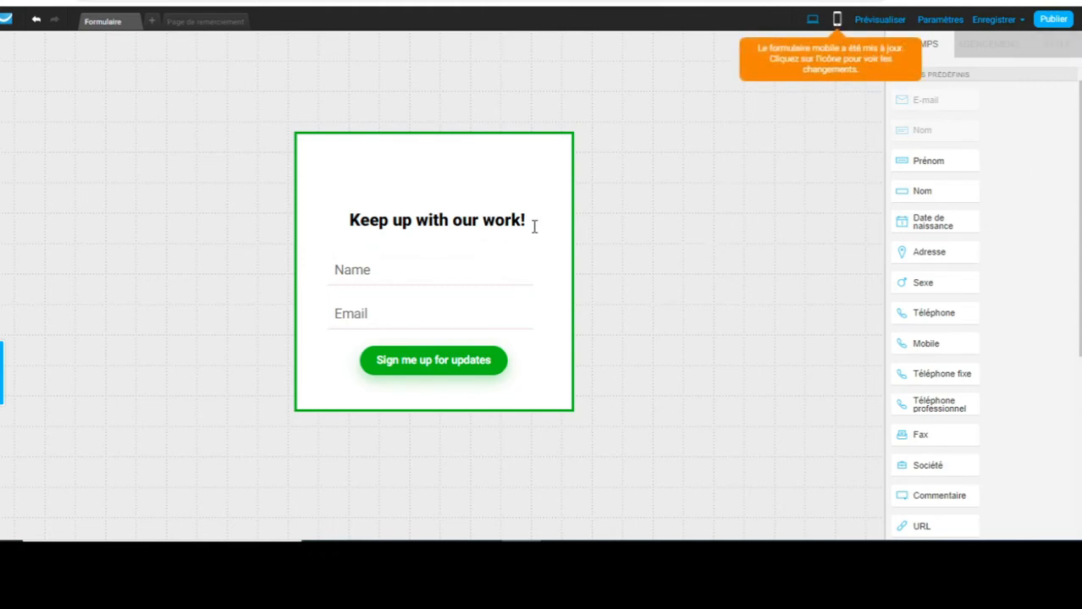
{"action": "left_click_drag", "start_coordinate": [437, 216], "coordinate": [421, 193]}
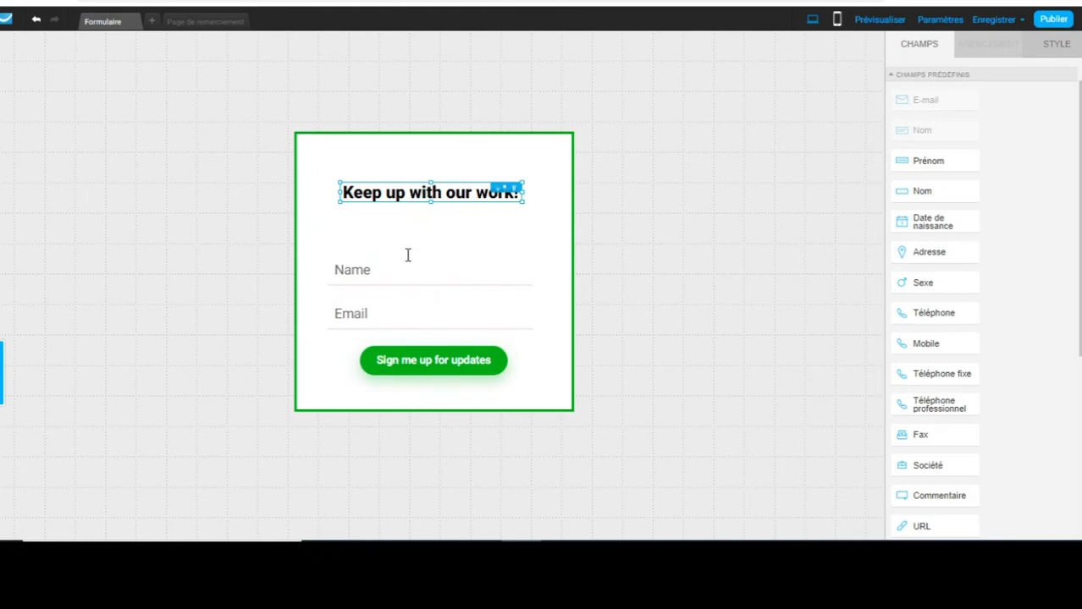
Retitle the heading 'Abonnez-vous à ma newsletter', accepting the hyphenated 'Abonnez-vous' spelling correction.
{"action": "double_click", "coordinate": [432, 192]}
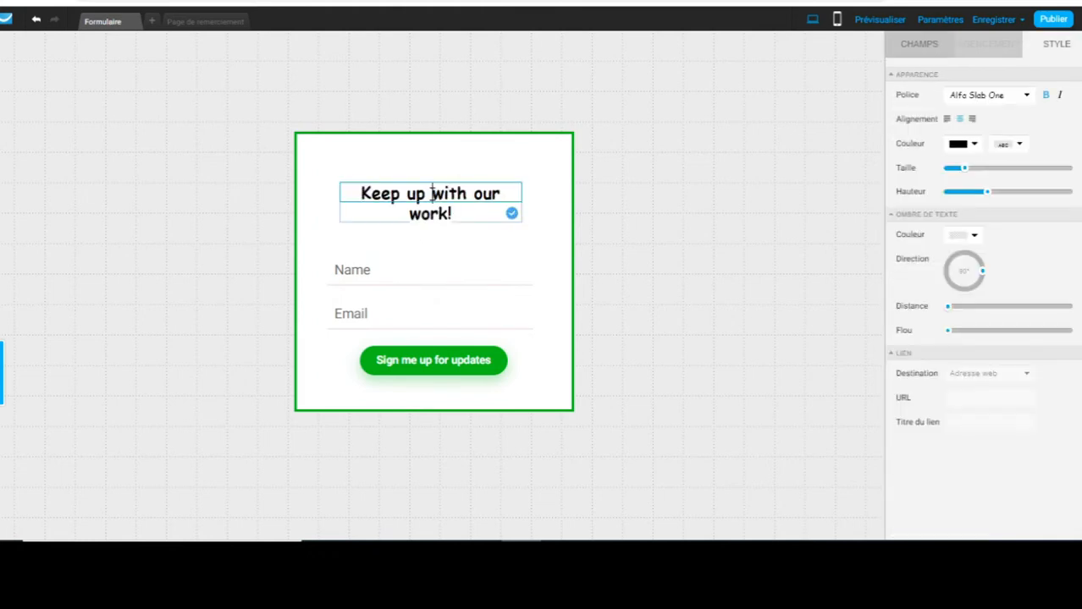
{"action": "triple_click", "coordinate": [432, 193]}
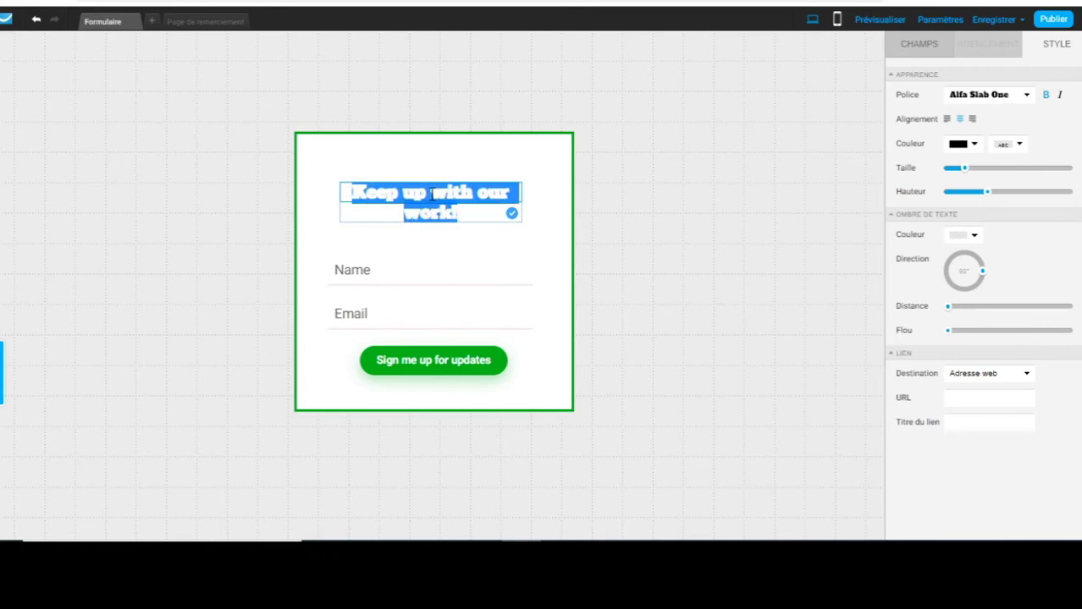
{"action": "type", "text": "Abon"}
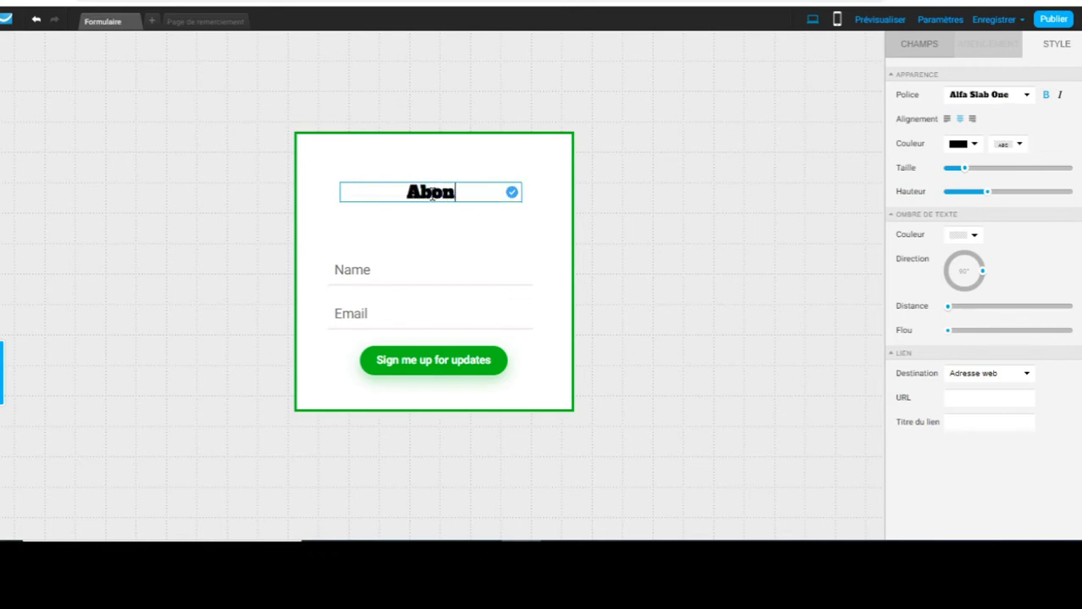
{"action": "type", "text": "nez "}
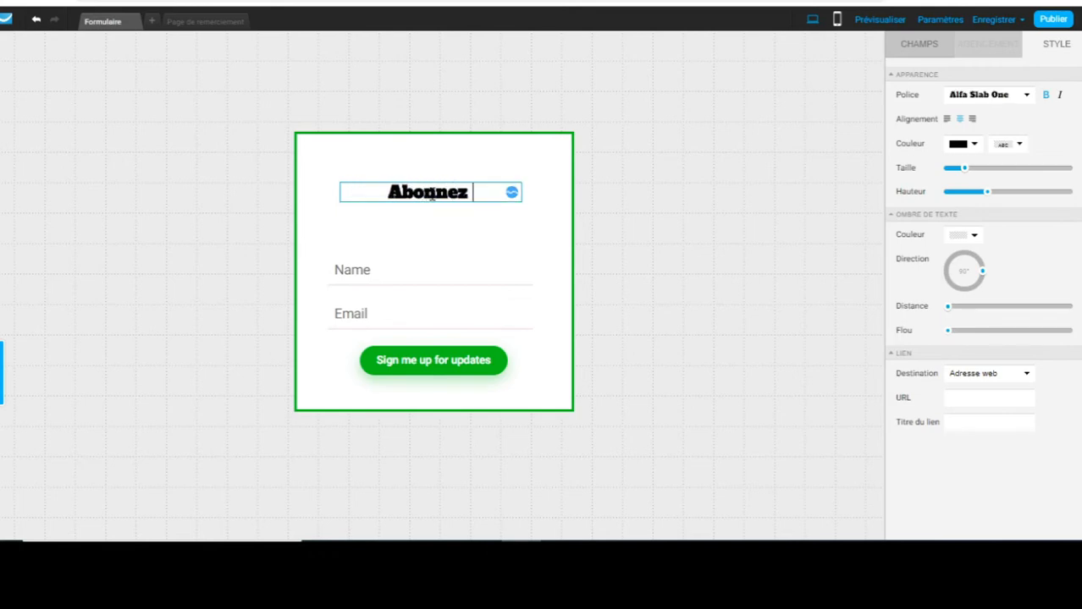
{"action": "type", "text": "vous "}
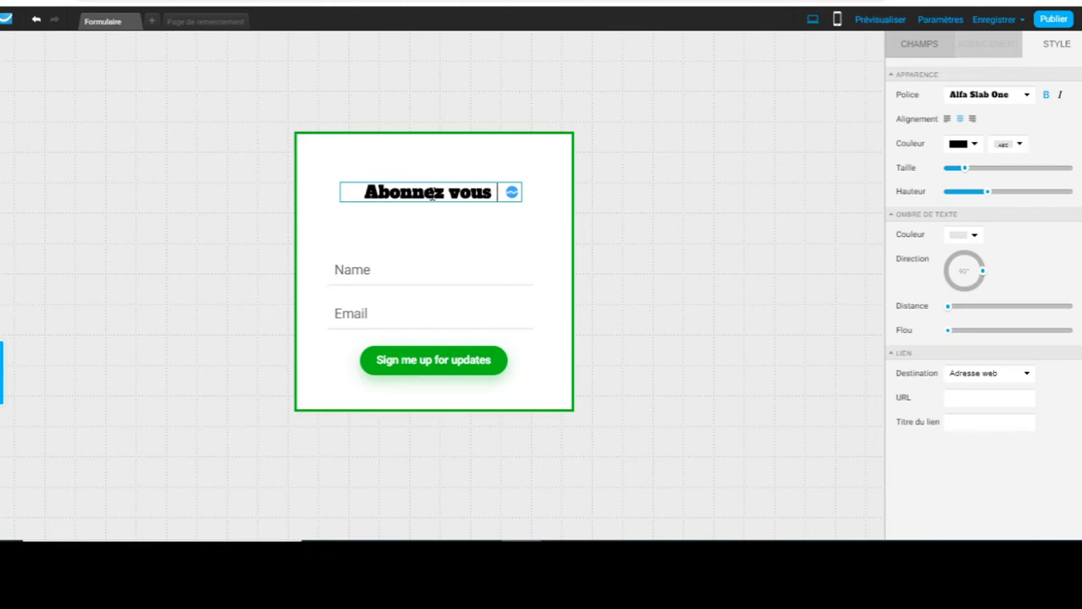
{"action": "type", "text": "à m"}
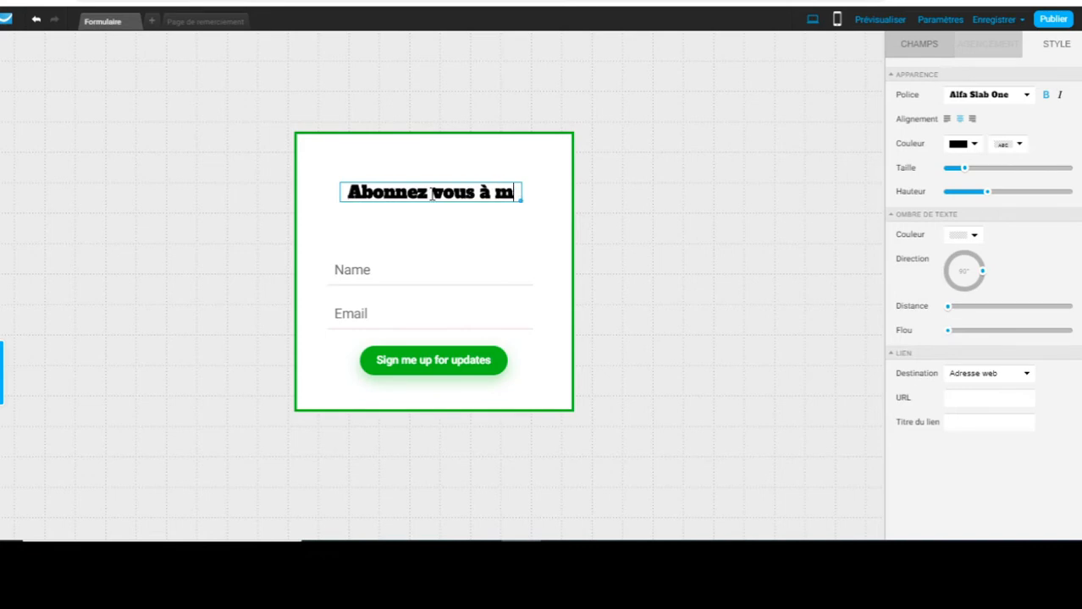
{"action": "type", "text": "a newsletter"}
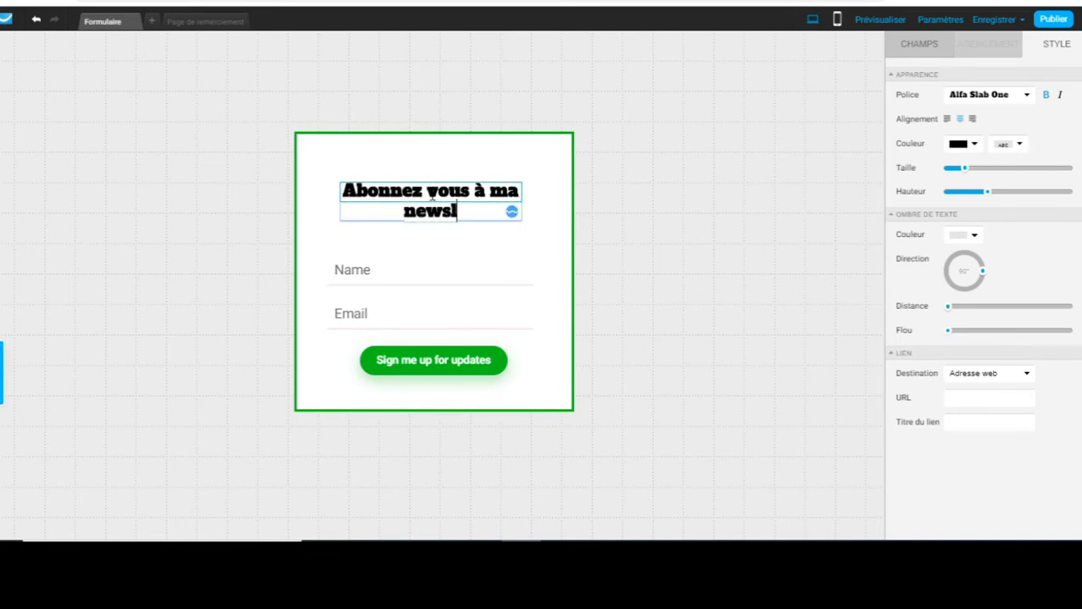
{"action": "left_click", "coordinate": [403, 272]}
{"action": "left_click", "coordinate": [423, 188]}
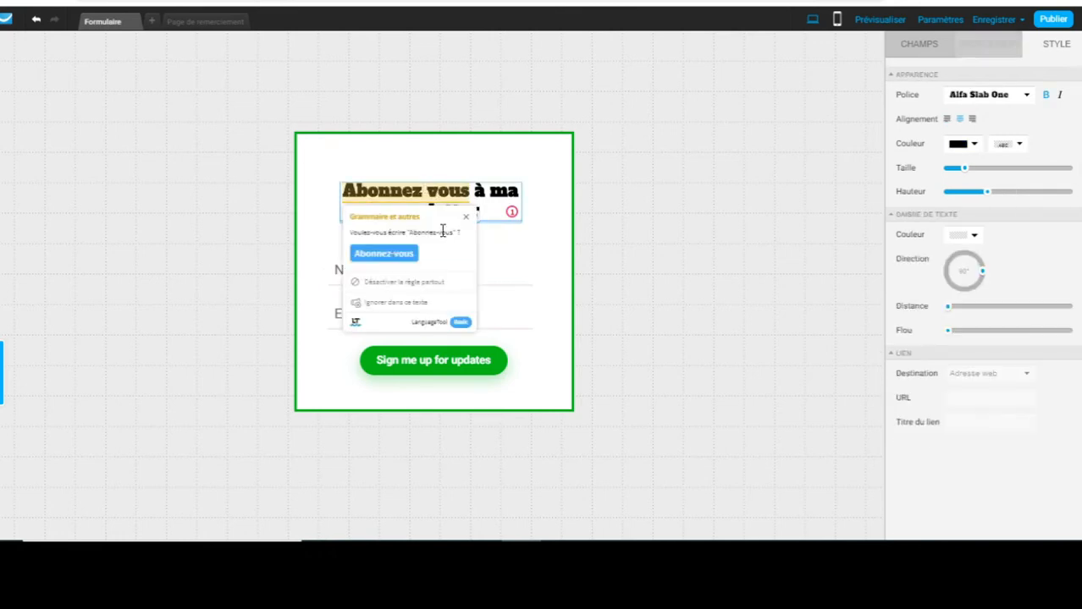
{"action": "left_click", "coordinate": [374, 251]}
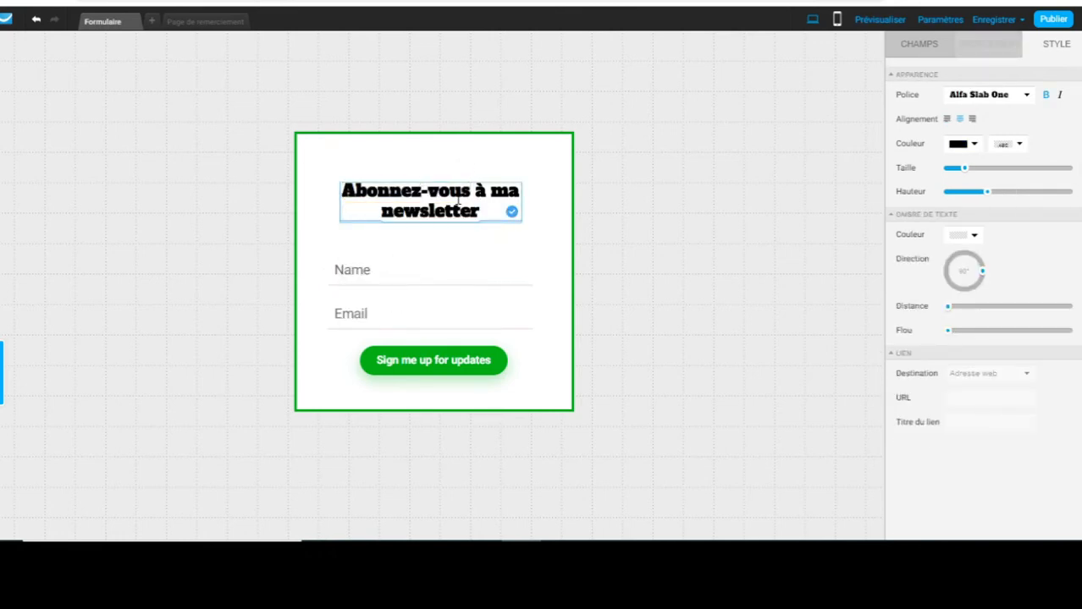
{"action": "left_click", "coordinate": [383, 280]}
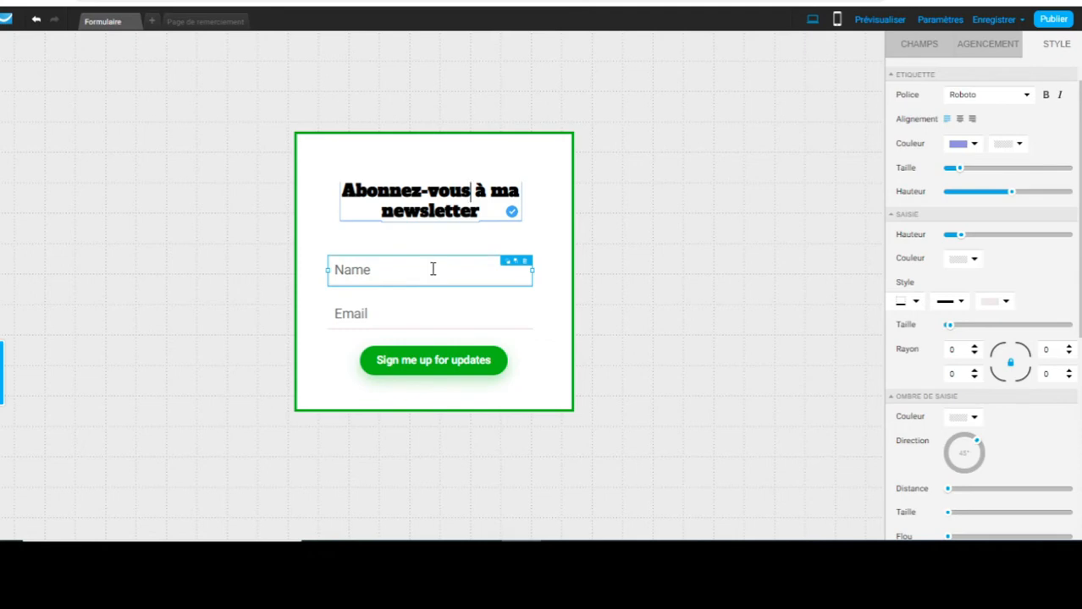
Change the field placeholders (Caractère générique) from Name and Email to Nom and E-mail.
{"action": "left_click", "coordinate": [990, 45]}
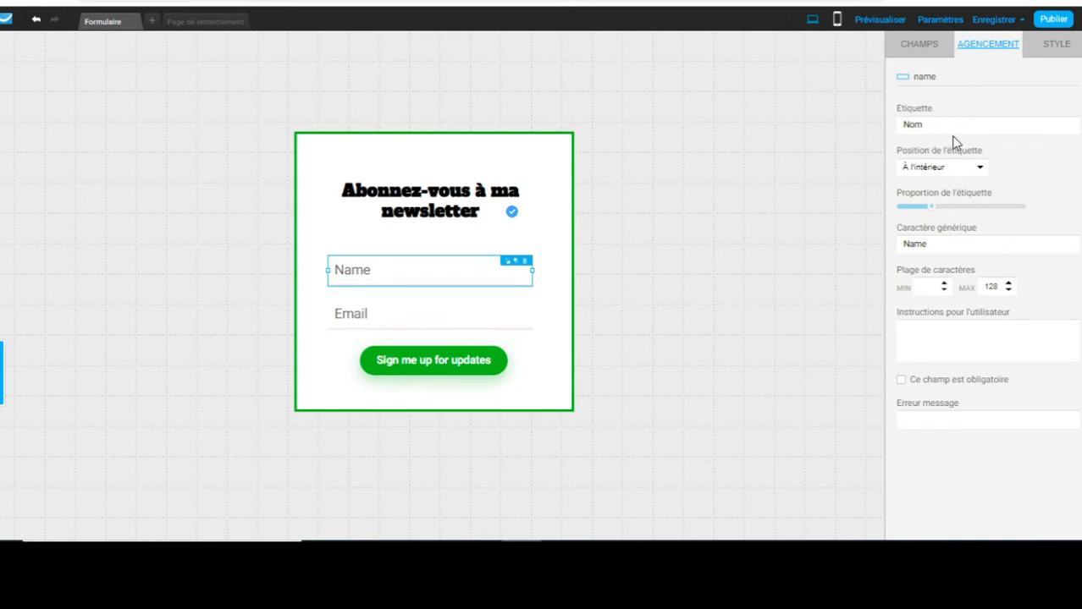
{"action": "left_click", "coordinate": [957, 243]}
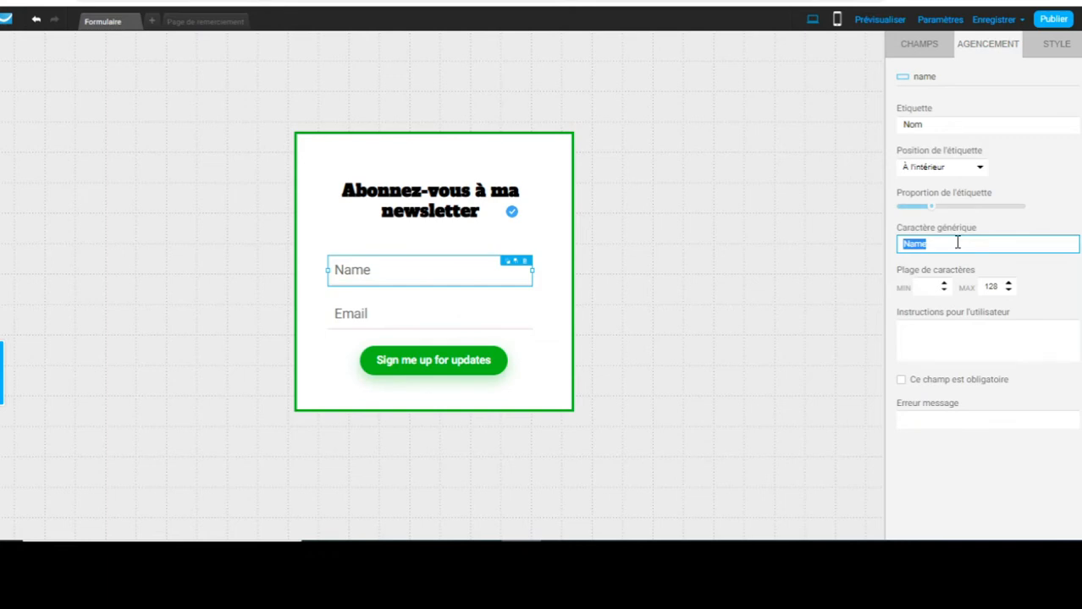
{"action": "type", "text": "Nom"}
{"action": "left_click", "coordinate": [369, 318]}
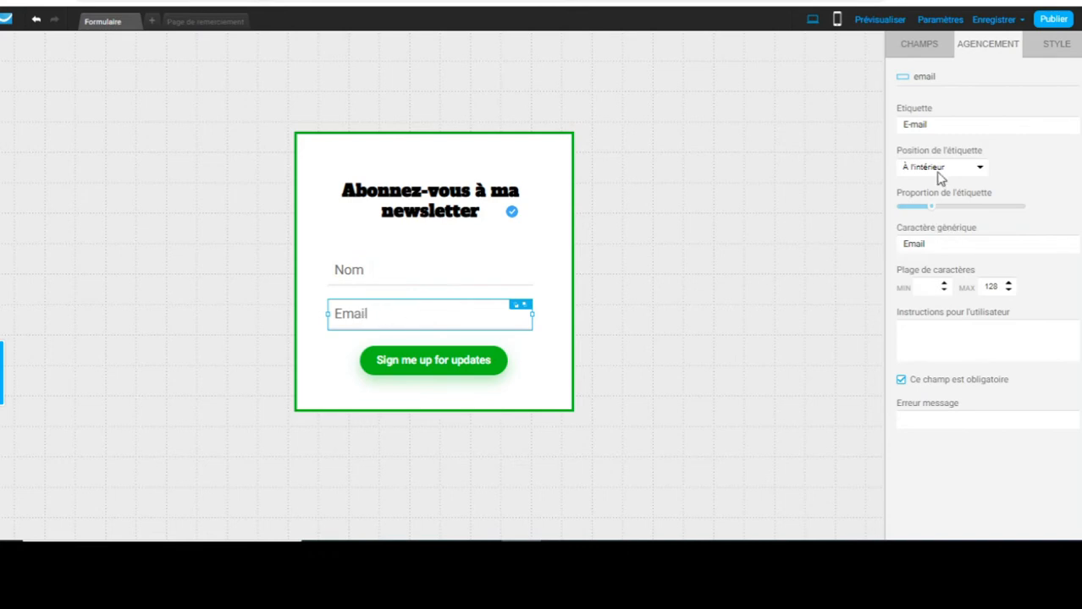
{"action": "left_click", "coordinate": [908, 244]}
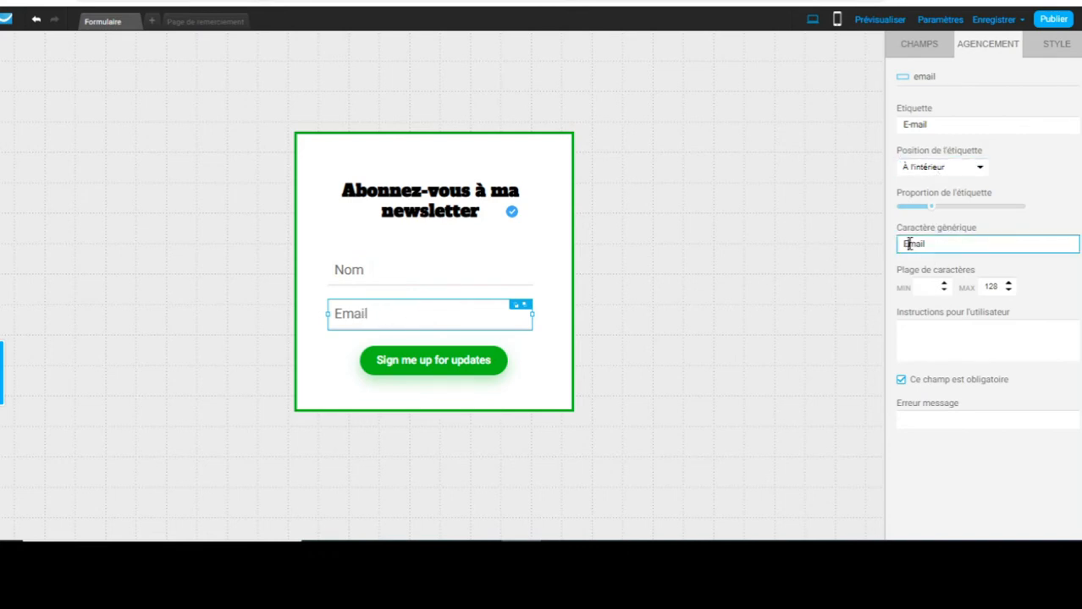
{"action": "type", "text": "-"}
{"action": "left_click", "coordinate": [336, 370]}
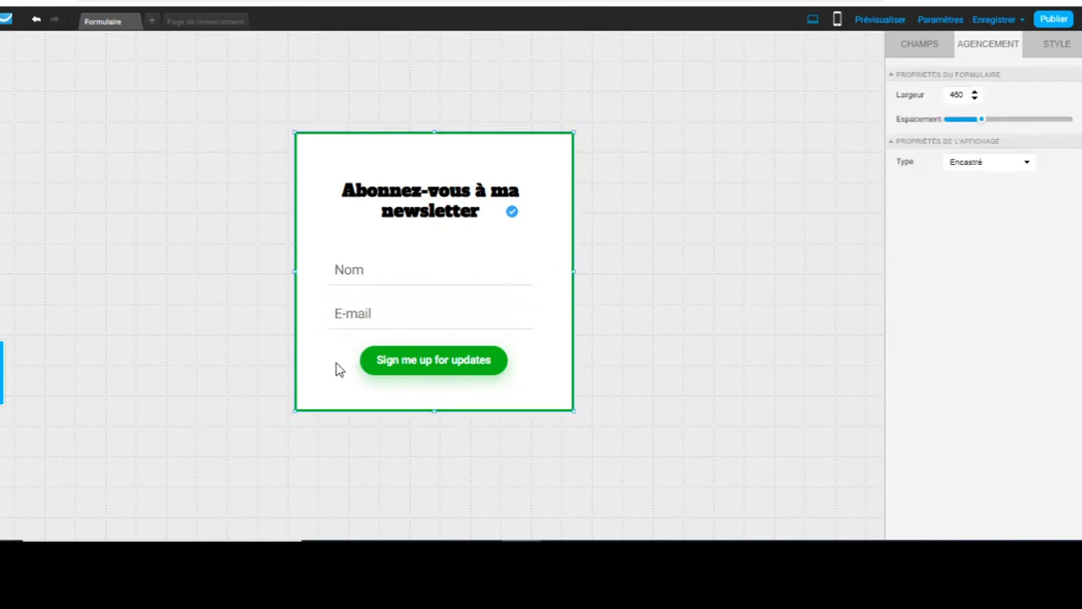
{"action": "left_click", "coordinate": [379, 264]}
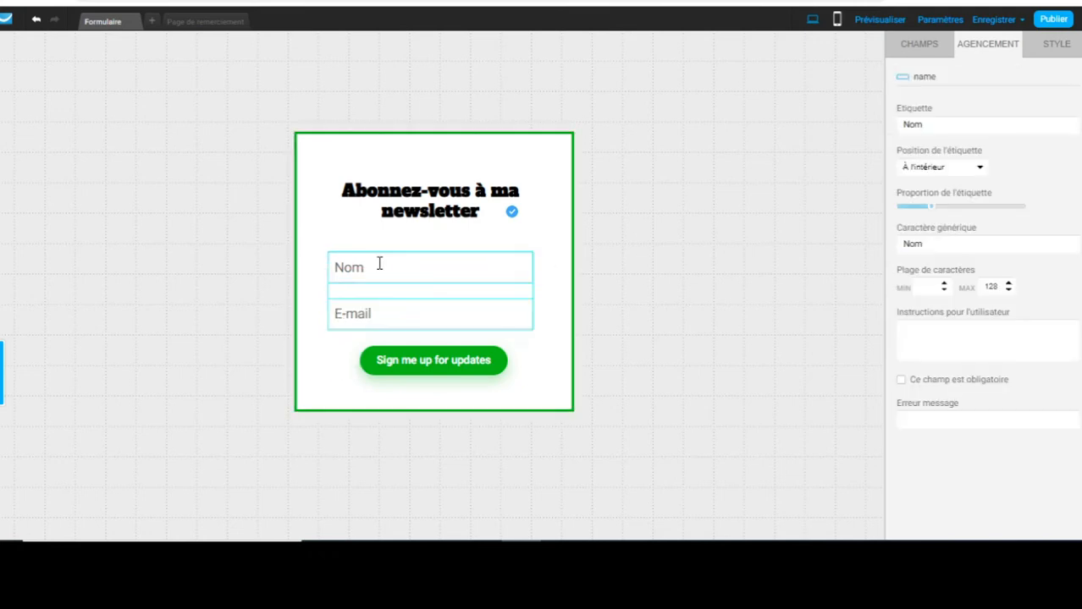
{"action": "left_click", "coordinate": [381, 320]}
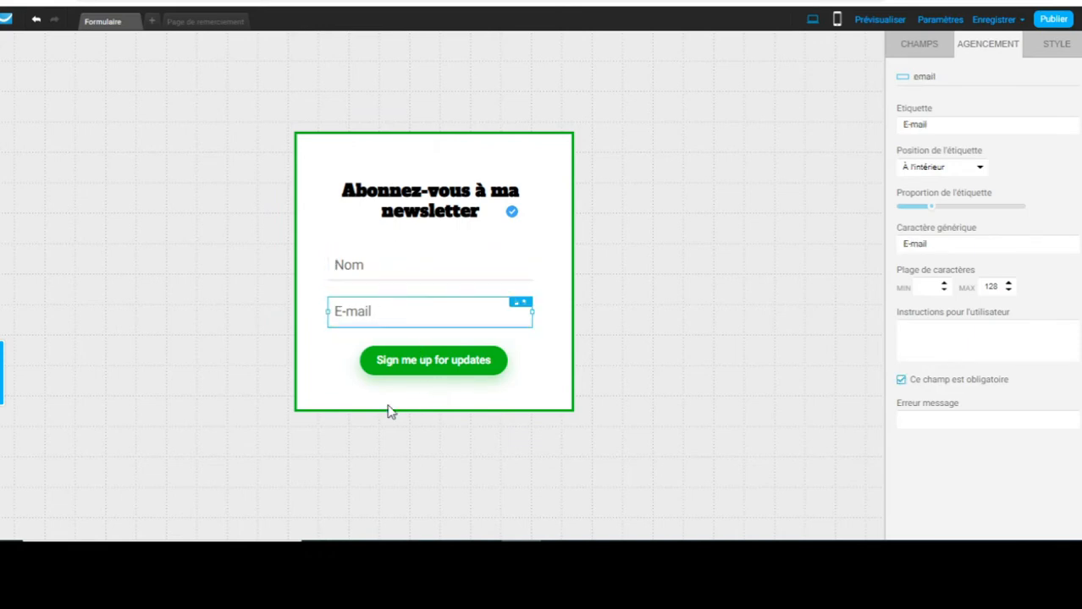
{"action": "left_click", "coordinate": [415, 372]}
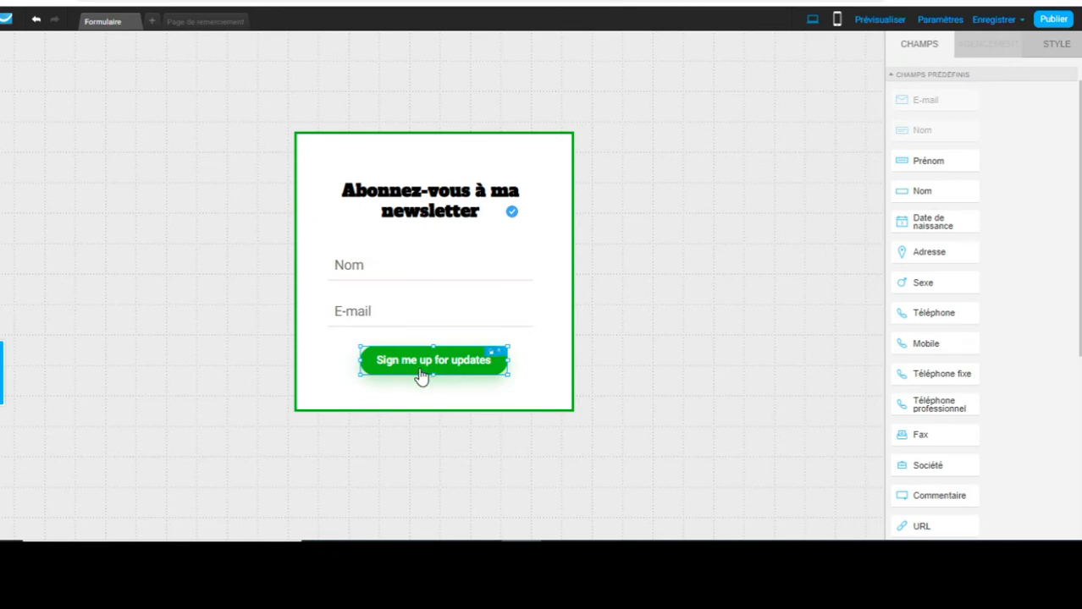
Relabel the green submit button S'enregistrer, correcting the misspelled 'enregister' ending.
{"action": "left_click", "coordinate": [418, 366]}
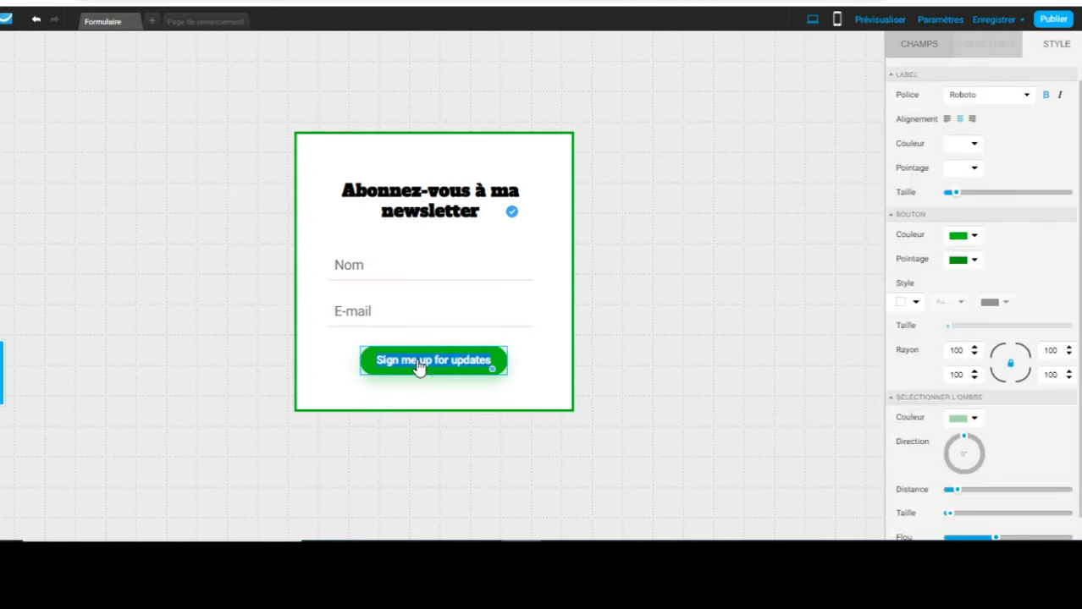
{"action": "type", "text": "S"}
{"action": "type", "text": "'enregist"}
{"action": "type", "text": "er"}
{"action": "key", "text": "BackSpace"}
{"action": "key", "text": "BackSpace"}
{"action": "type", "text": "rer"}
{"action": "left_click", "coordinate": [583, 418]}
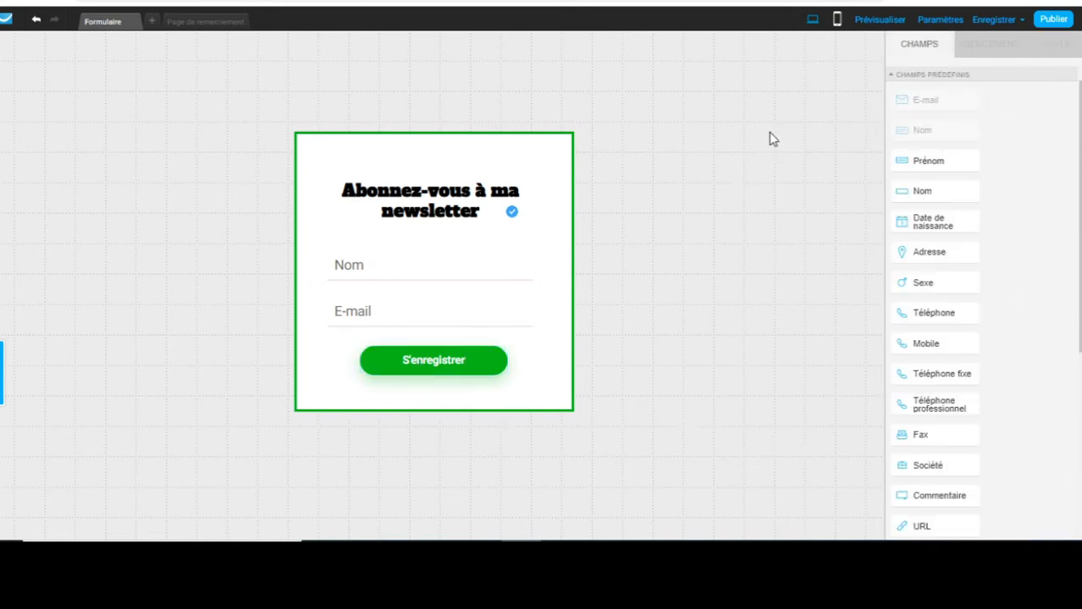
In the form settings, choose maliste-a as the form's list.
{"action": "left_click", "coordinate": [951, 23]}
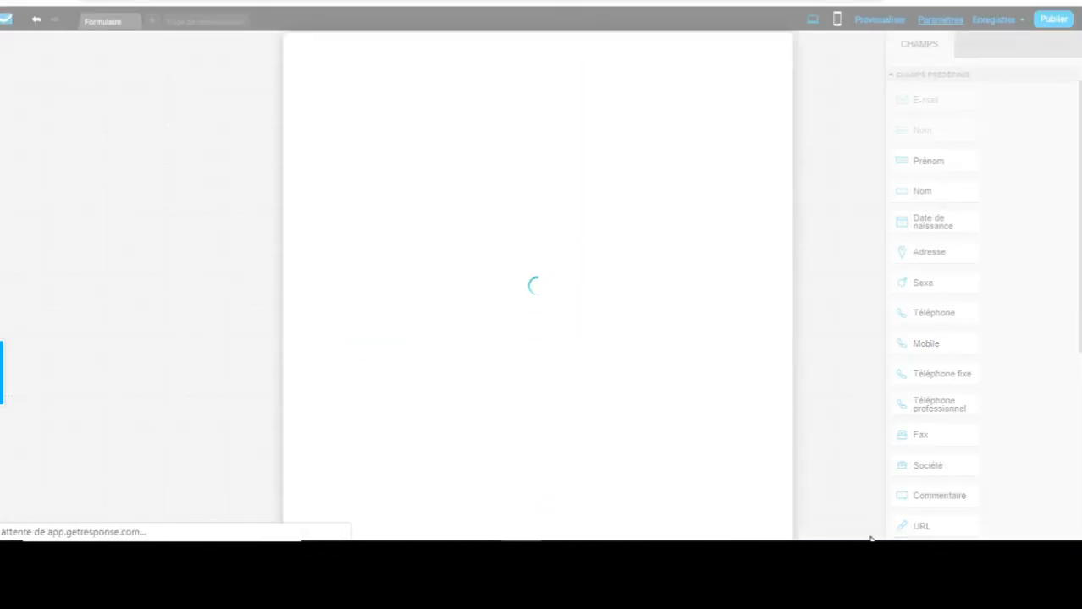
{"action": "left_click", "coordinate": [894, 551]}
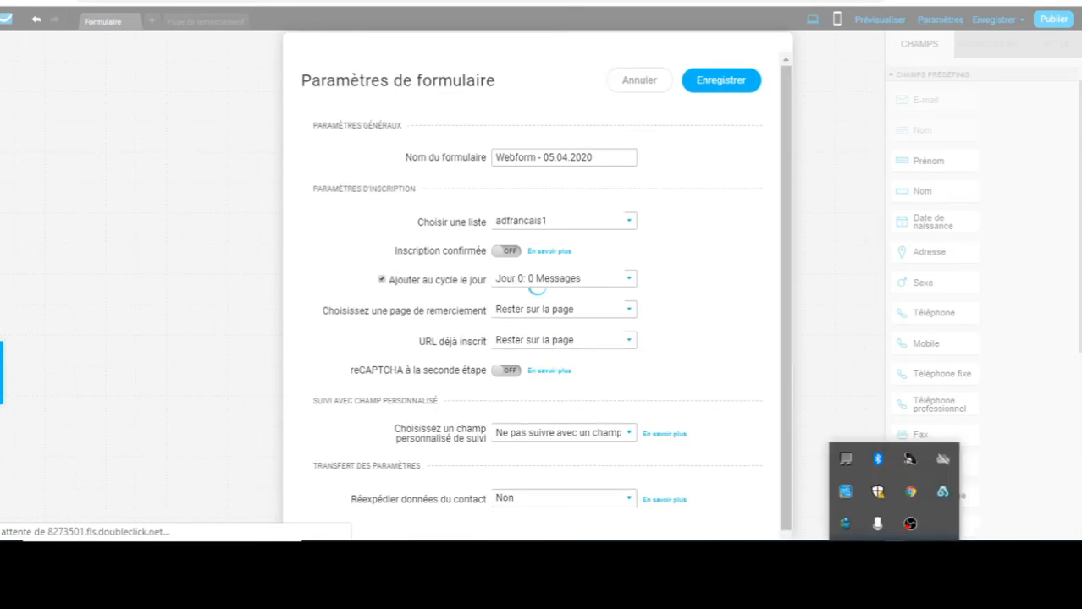
{"action": "left_click", "coordinate": [536, 288]}
{"action": "scroll", "coordinate": [567, 379], "scroll_direction": "down", "scroll_amount": 1}
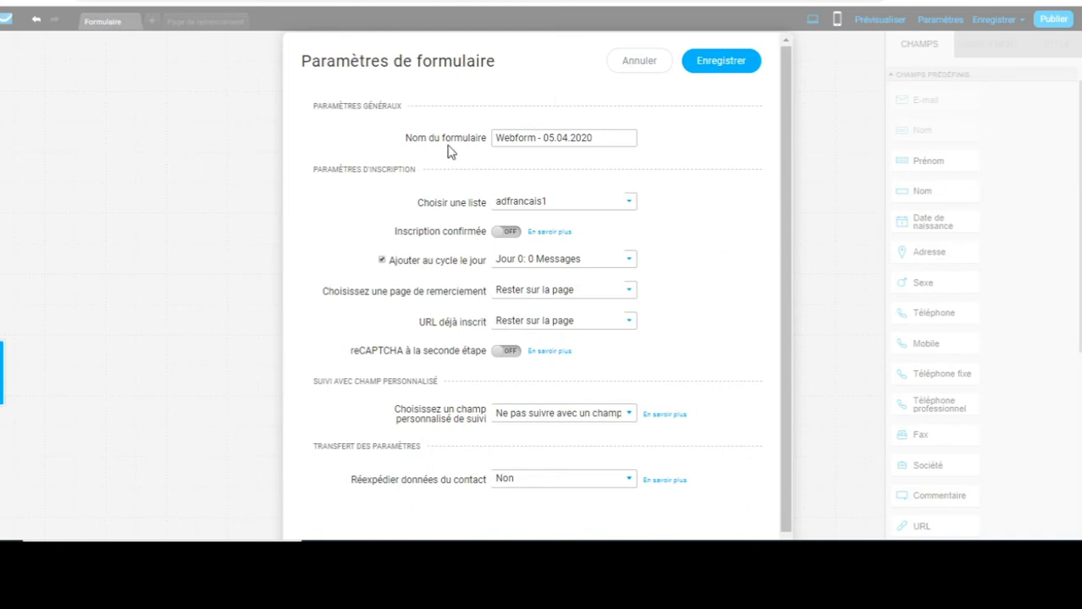
{"action": "triple_click", "coordinate": [567, 138]}
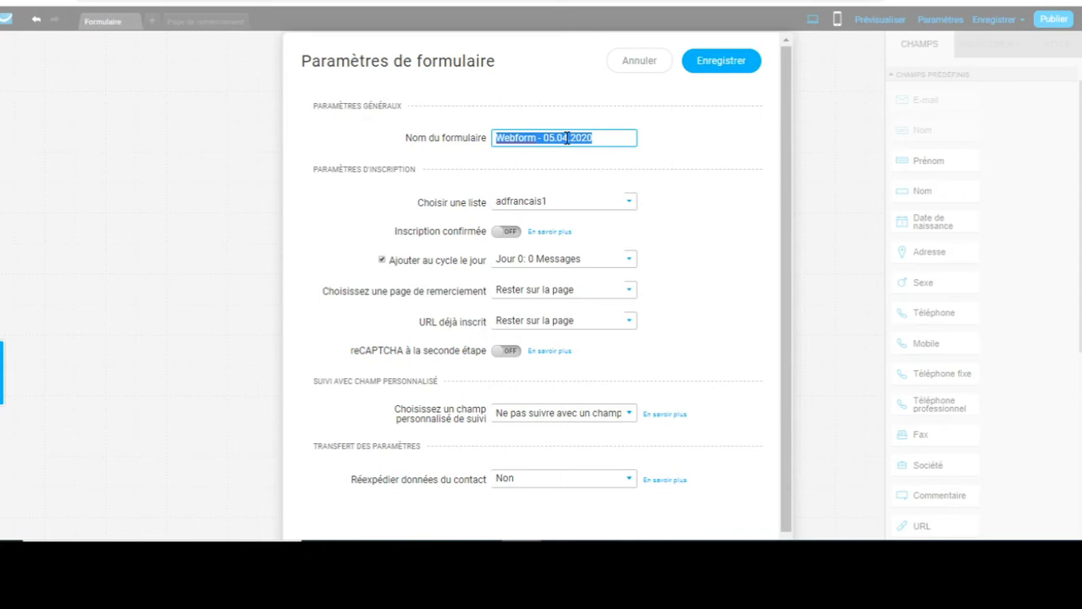
{"action": "type", "text": "maliste"}
{"action": "double_click", "coordinate": [566, 138]}
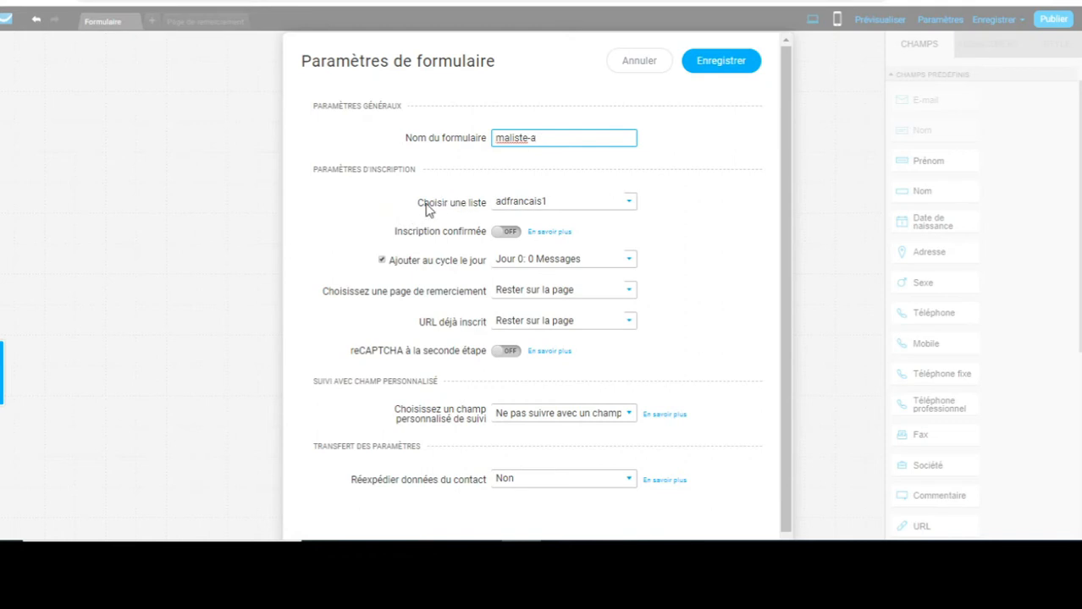
{"action": "left_click", "coordinate": [631, 208]}
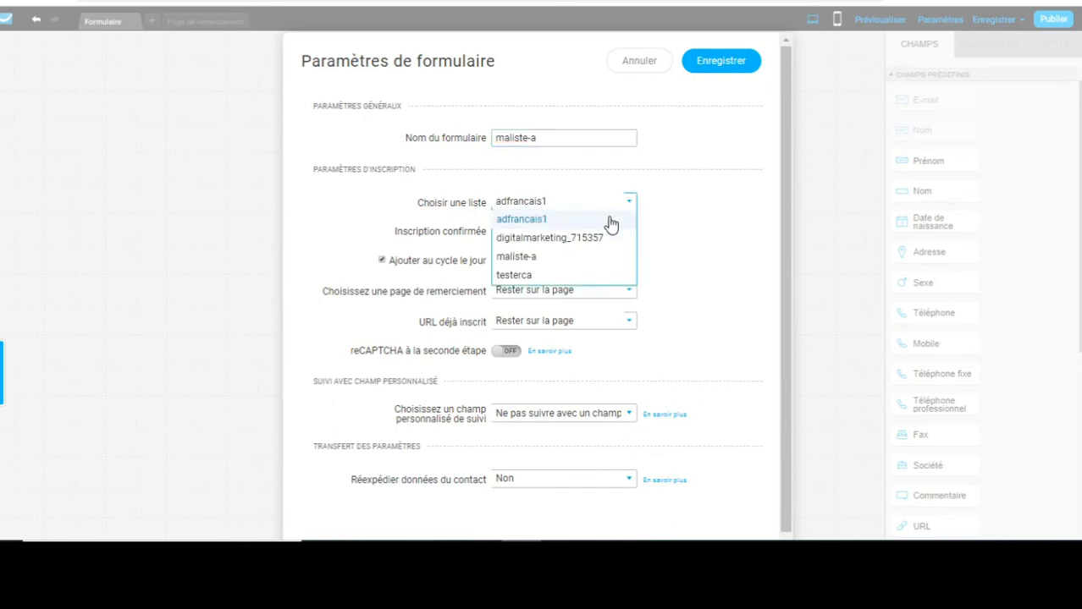
{"action": "left_click", "coordinate": [566, 259]}
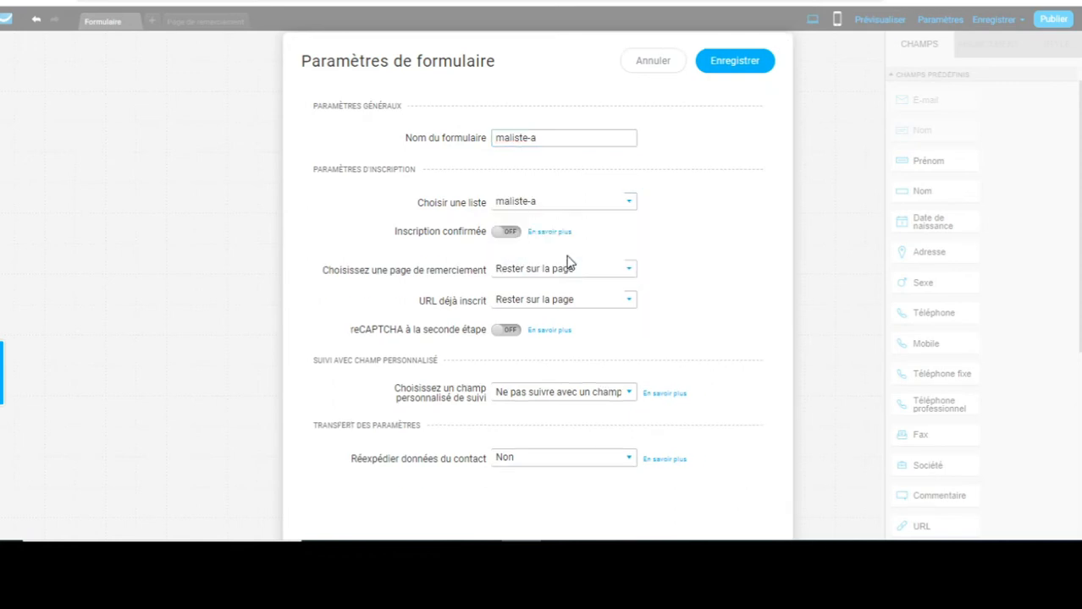
Rename the form monformulaire-a and save the form settings.
{"action": "left_click", "coordinate": [526, 138]}
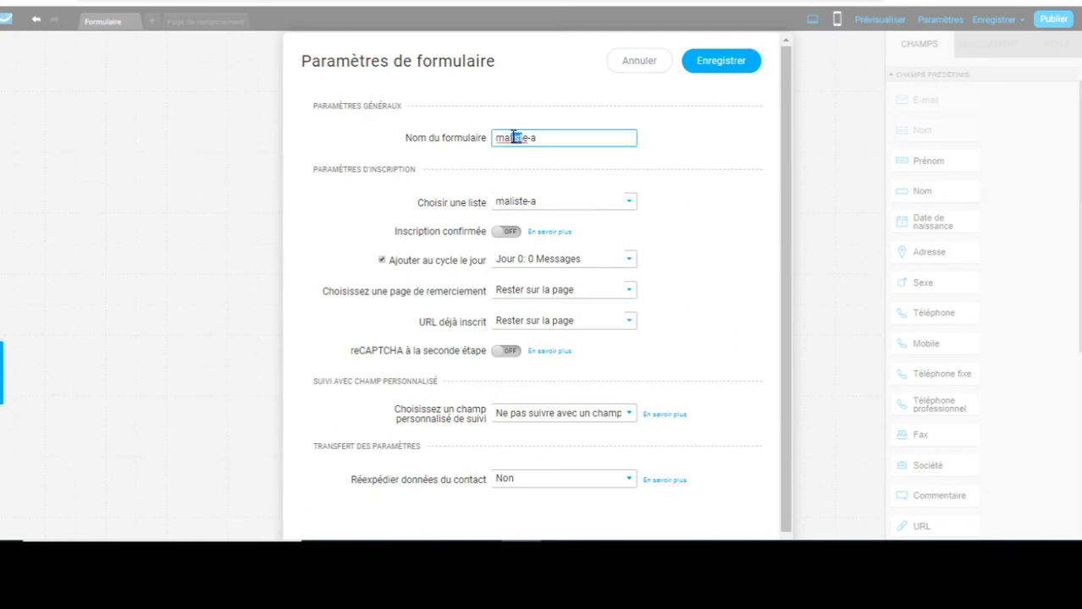
{"action": "double_click", "coordinate": [523, 137]}
{"action": "type", "text": "ma"}
{"action": "type", "text": "nform"}
{"action": "type", "text": "ulaire-"}
{"action": "left_click", "coordinate": [741, 72]}
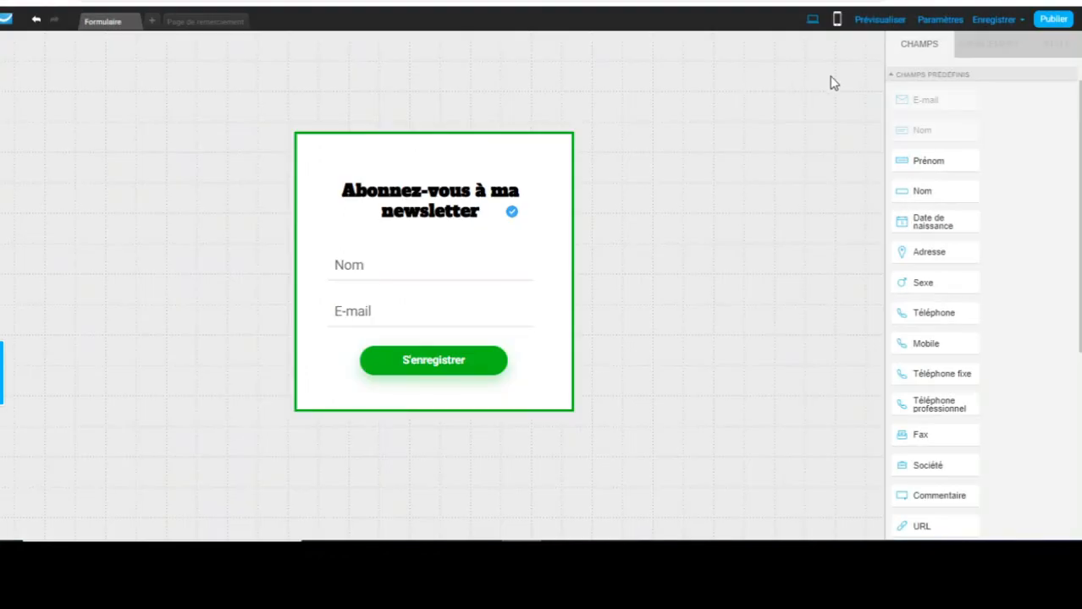
Save and exit the form editor, copy the JavaScript embed code, and switch to WordPress.
{"action": "left_click", "coordinate": [985, 24]}
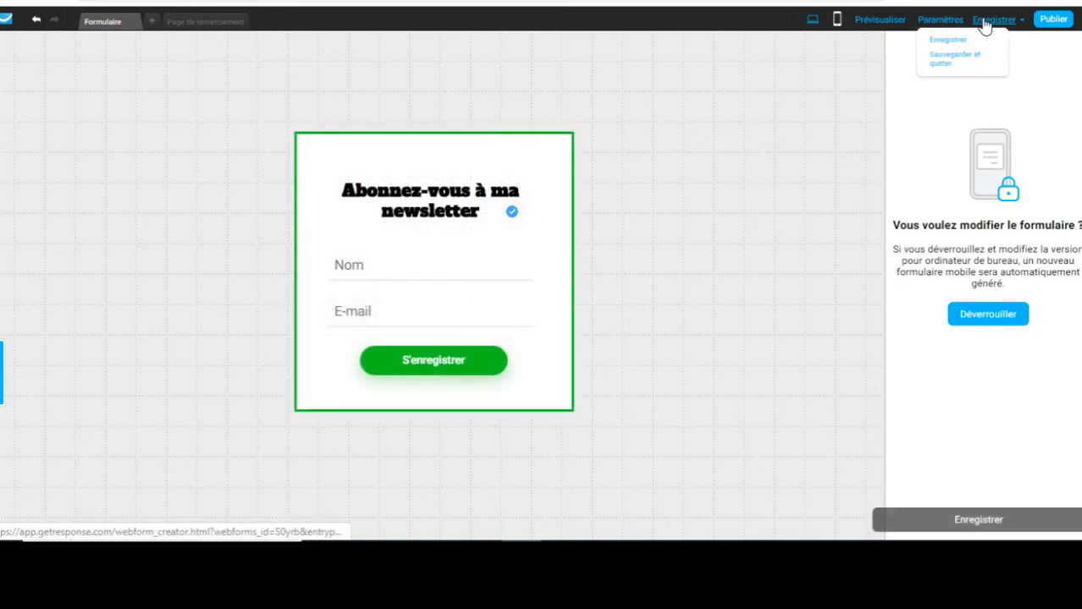
{"action": "left_click", "coordinate": [1054, 22]}
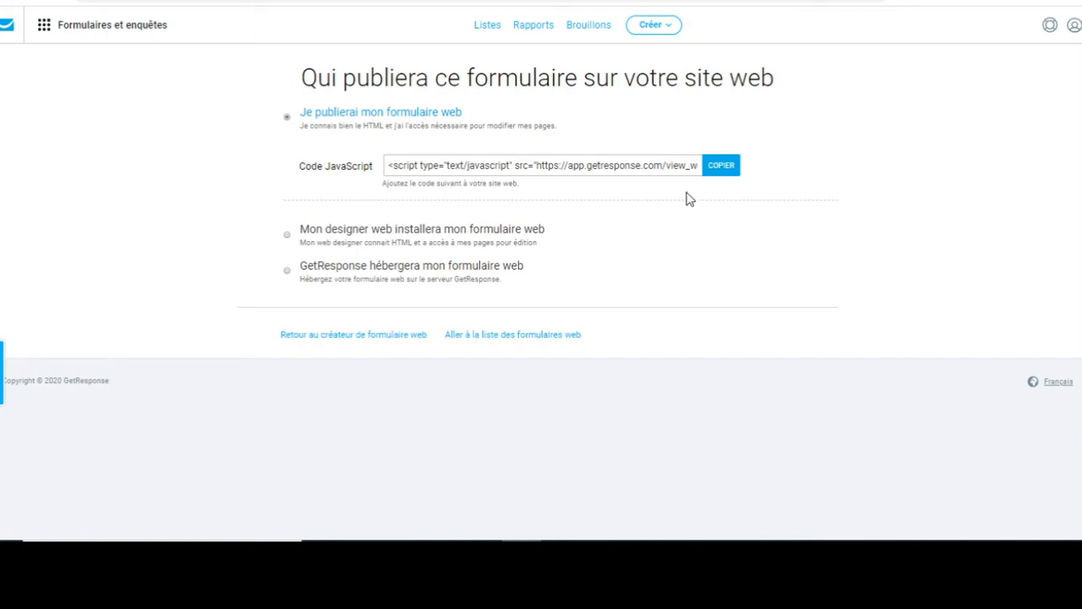
{"action": "left_click", "coordinate": [717, 167]}
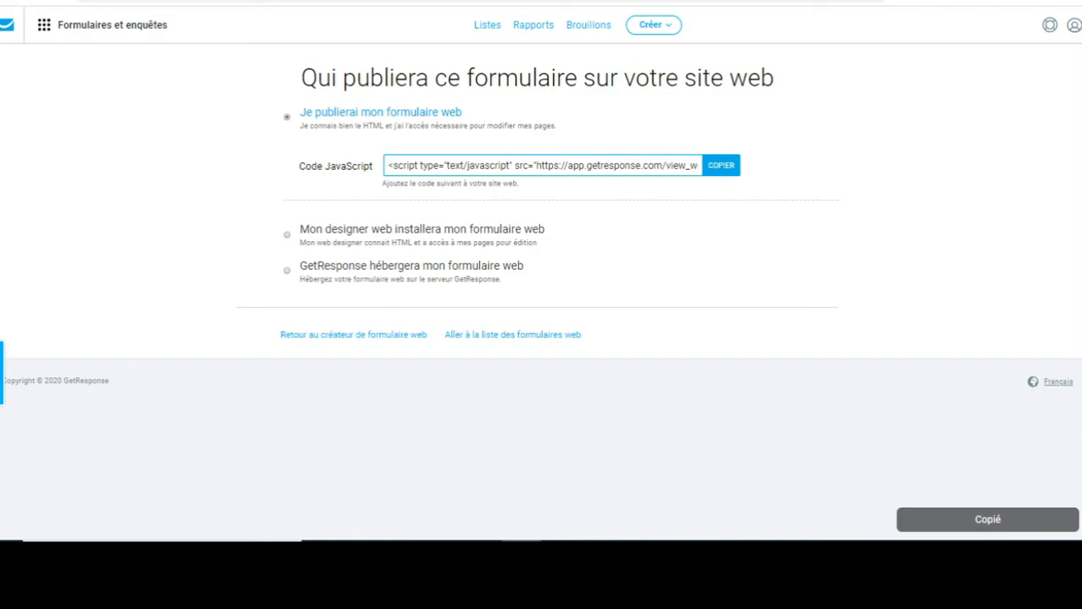
{"action": "key", "text": "ctrl+Tab"}
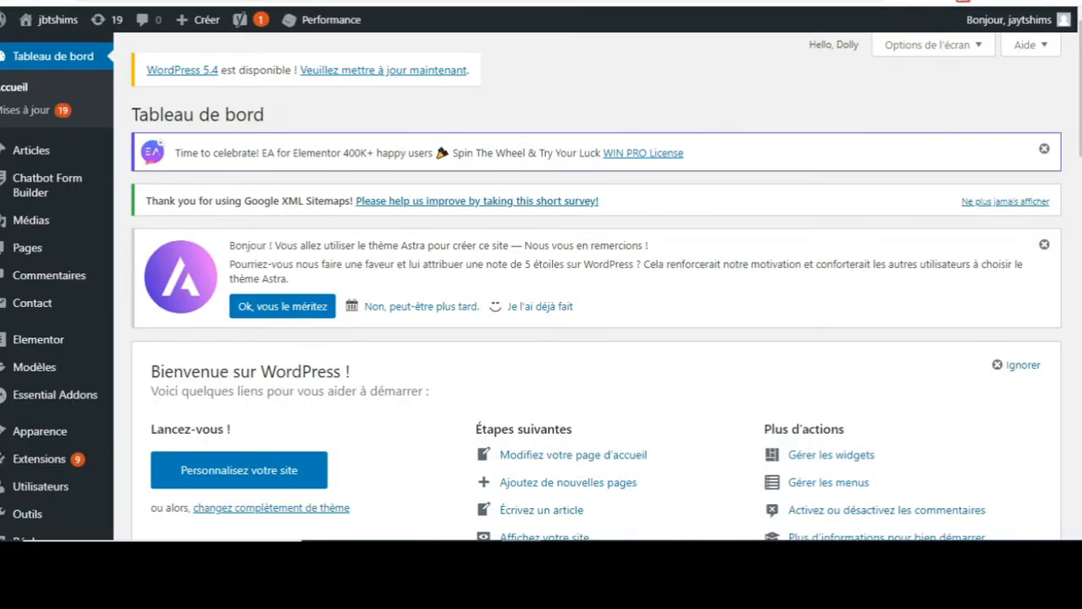
Open the first untitled draft from the Articles list for editing.
{"action": "left_click", "coordinate": [41, 157]}
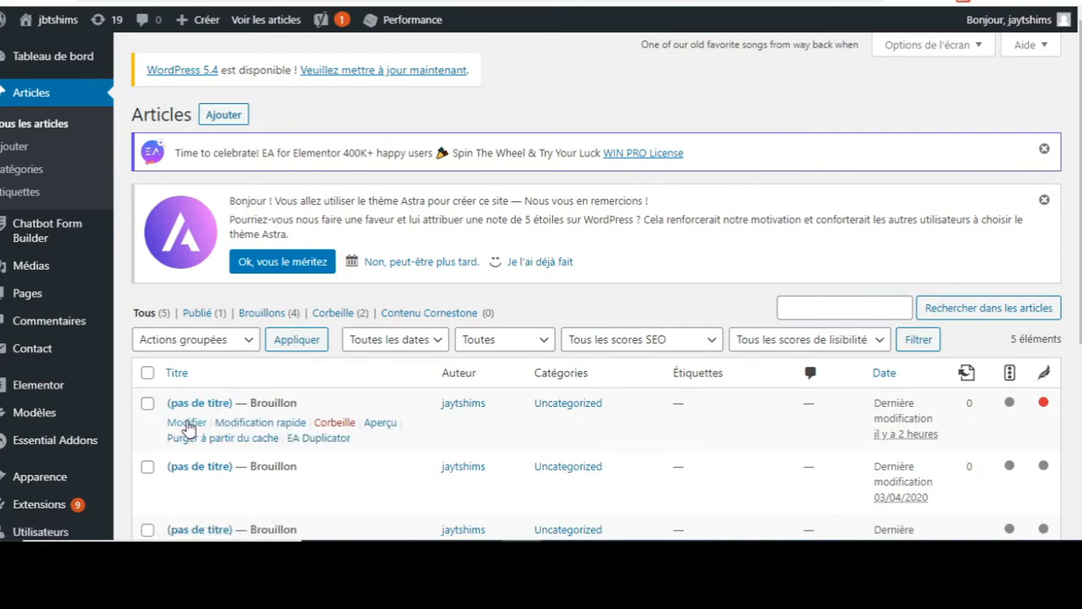
{"action": "left_click", "coordinate": [186, 423]}
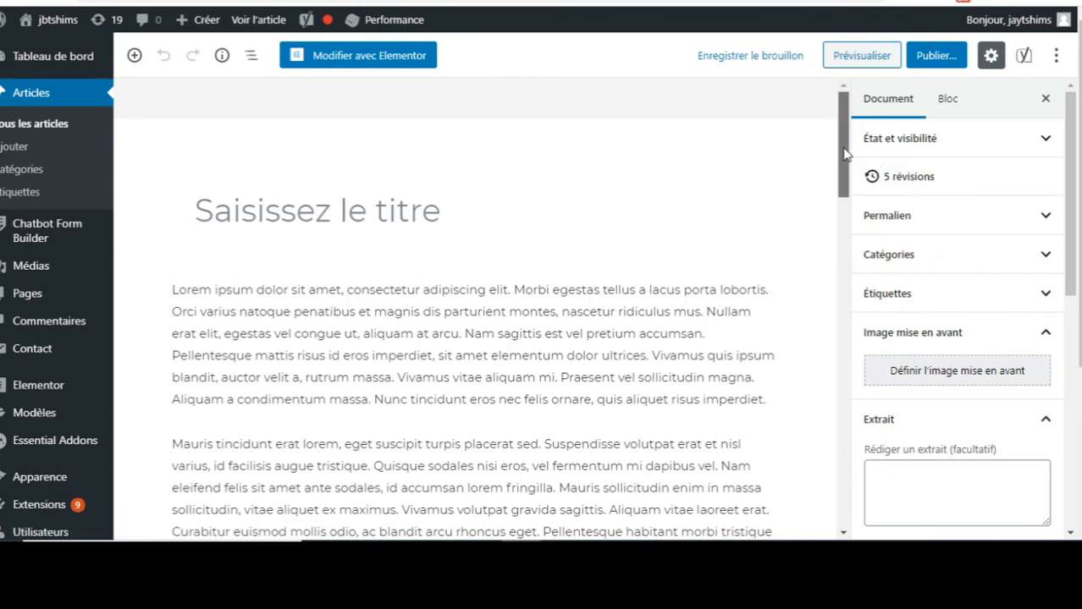
Insert a 'HTML personnalisé' block right after the post's first paragraph.
{"action": "left_click_drag", "start_coordinate": [845, 158], "coordinate": [844, 187]}
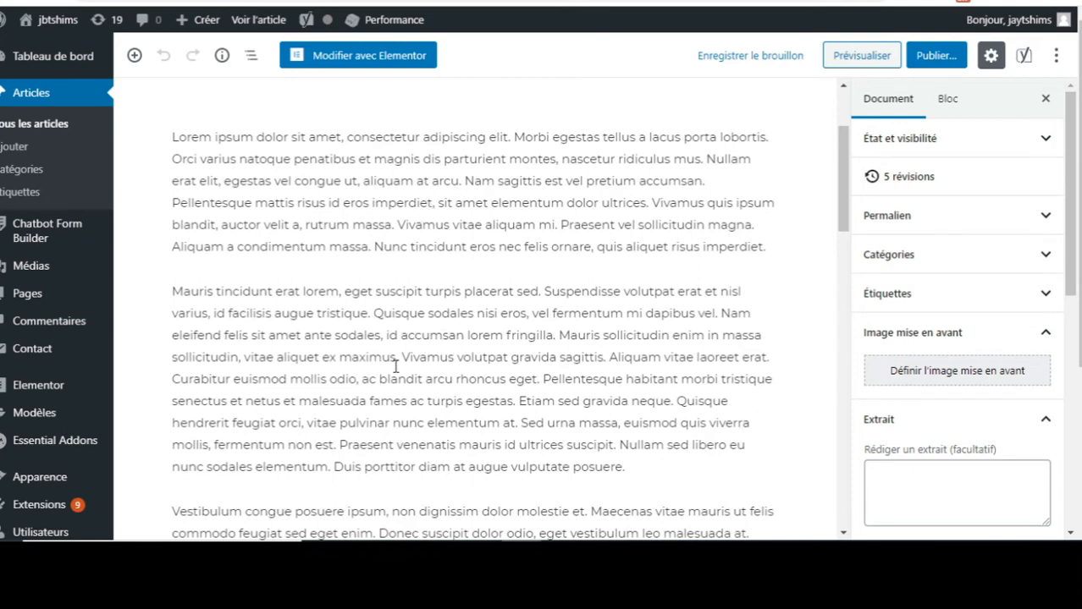
{"action": "left_click", "coordinate": [766, 246]}
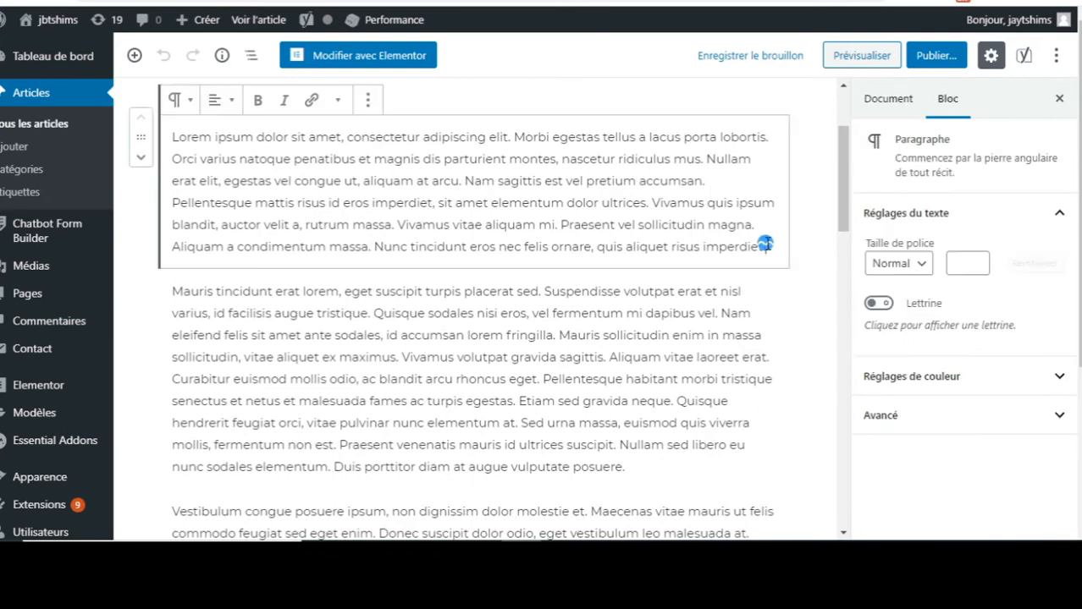
{"action": "key", "text": "Return"}
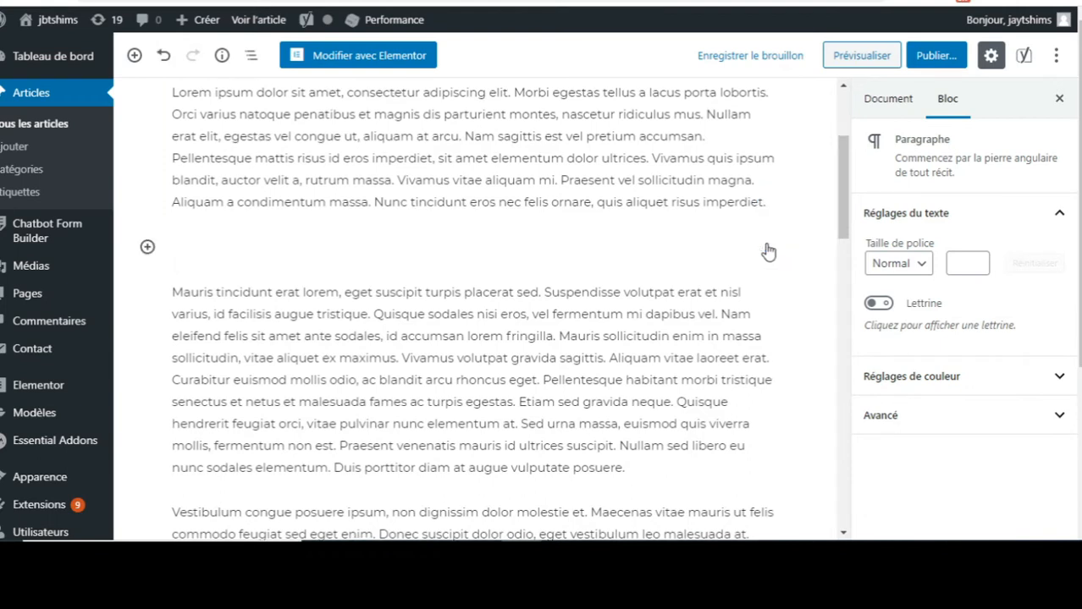
{"action": "left_click", "coordinate": [148, 248]}
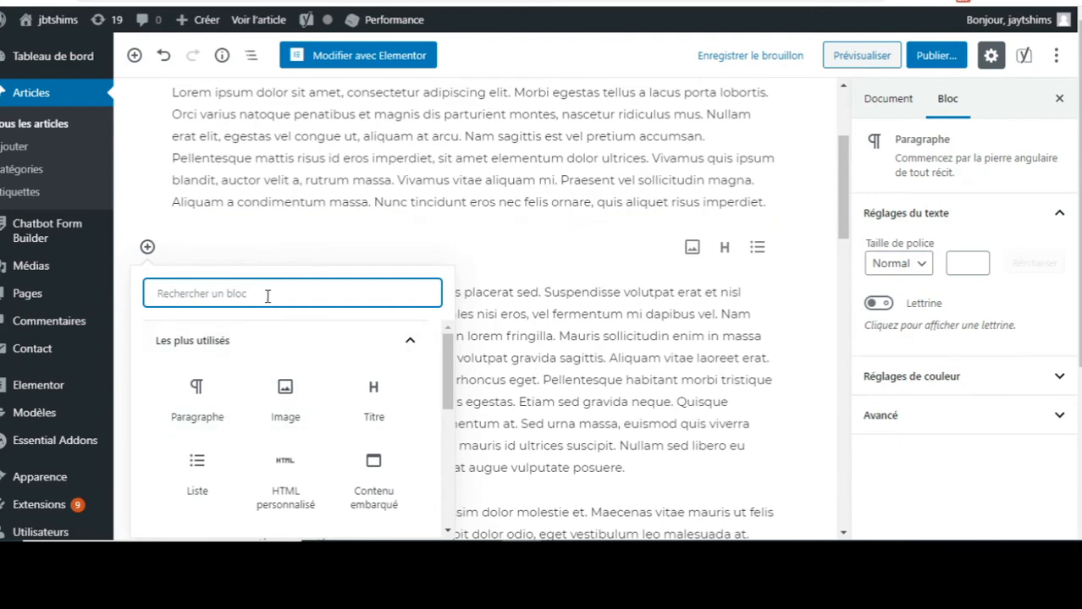
{"action": "type", "text": "htm"}
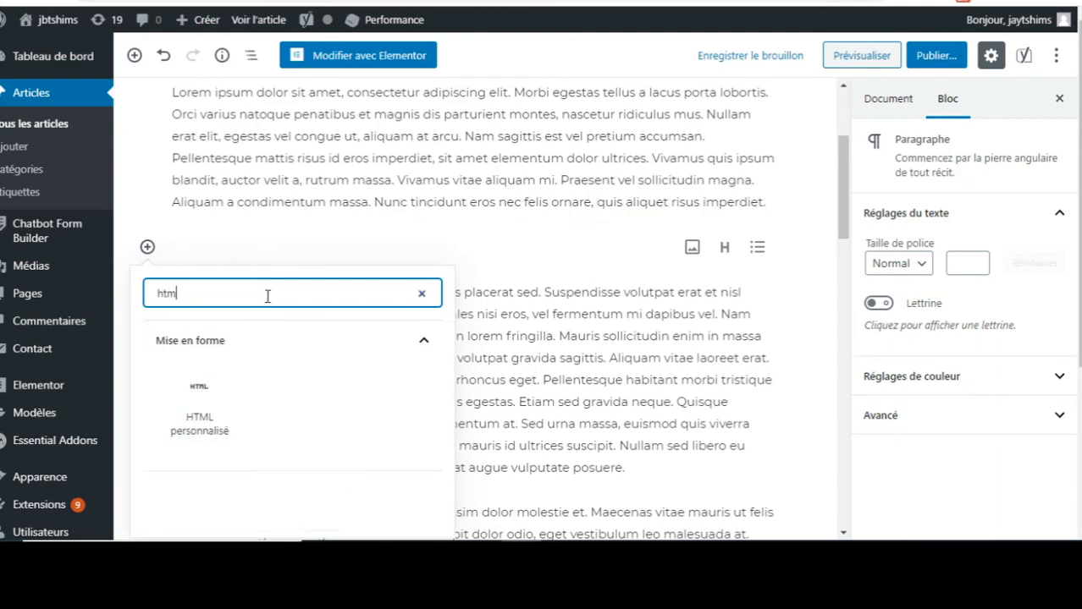
{"action": "left_click", "coordinate": [198, 412]}
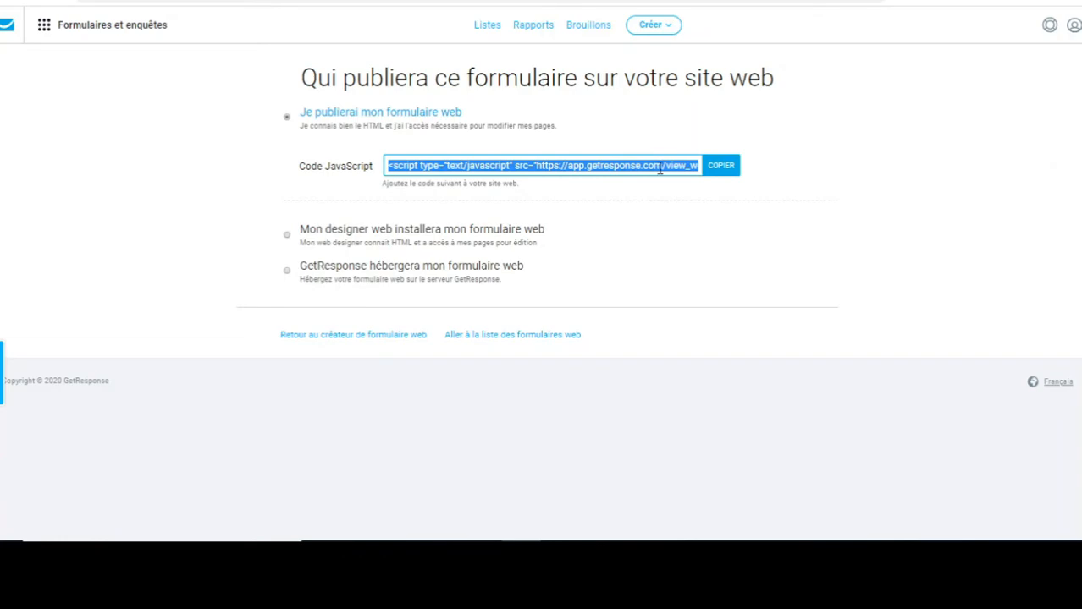
Paste the GetResponse form's JavaScript embed code into the HTML block.
{"action": "left_click", "coordinate": [721, 169]}
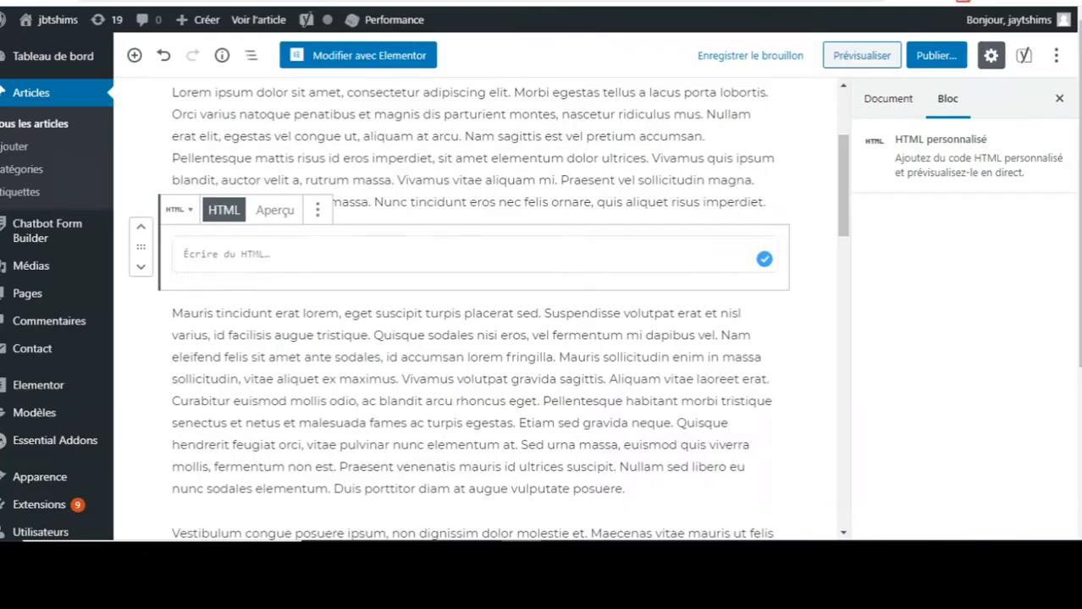
{"action": "left_click", "coordinate": [241, 258]}
{"action": "type", "text": "<script type=\"text/javascript\" src=\"https://app.getresponse.com/view_webform_v2.js?u=GHZb4&webforms_id=S0yrb\" data-webform-id=\"S0yrb\"></script>"}
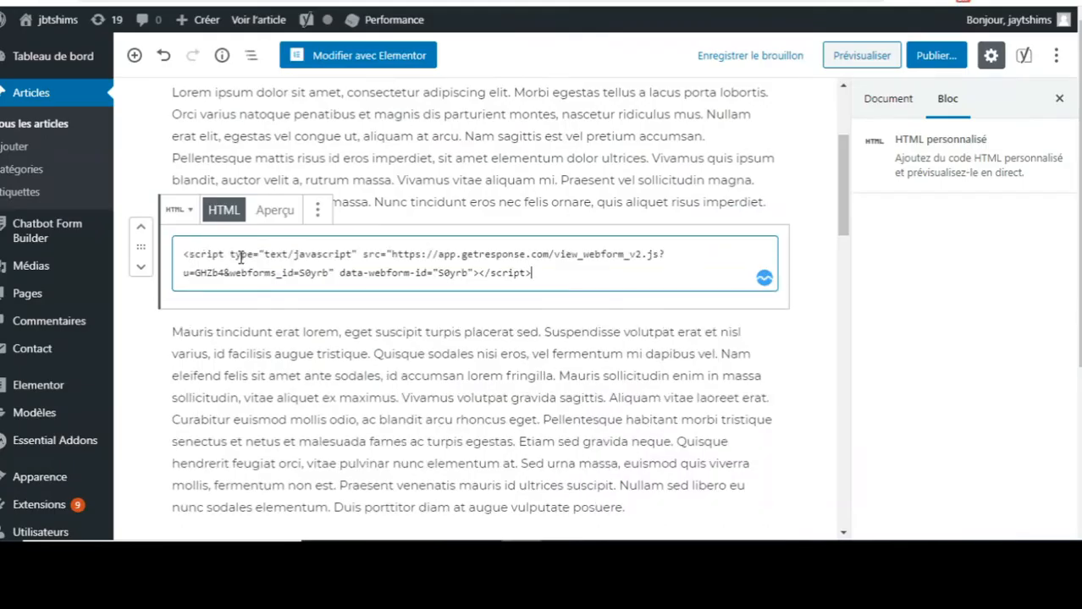
{"action": "left_click", "coordinate": [814, 388]}
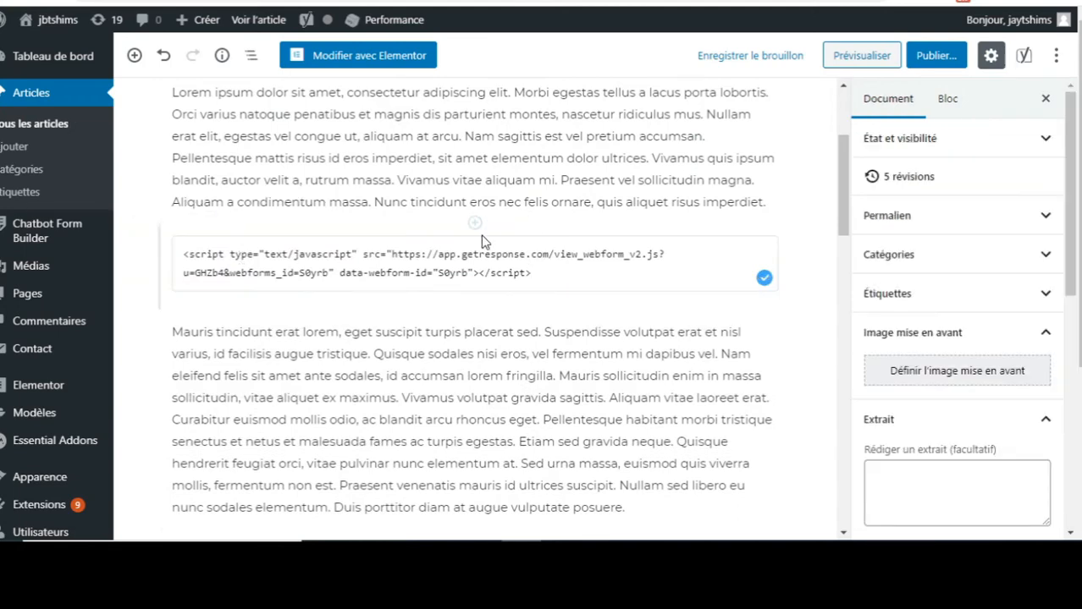
Preview the post and scroll to the embedded 'Abonnez-vous à ma newsletter' form.
{"action": "left_click", "coordinate": [862, 57]}
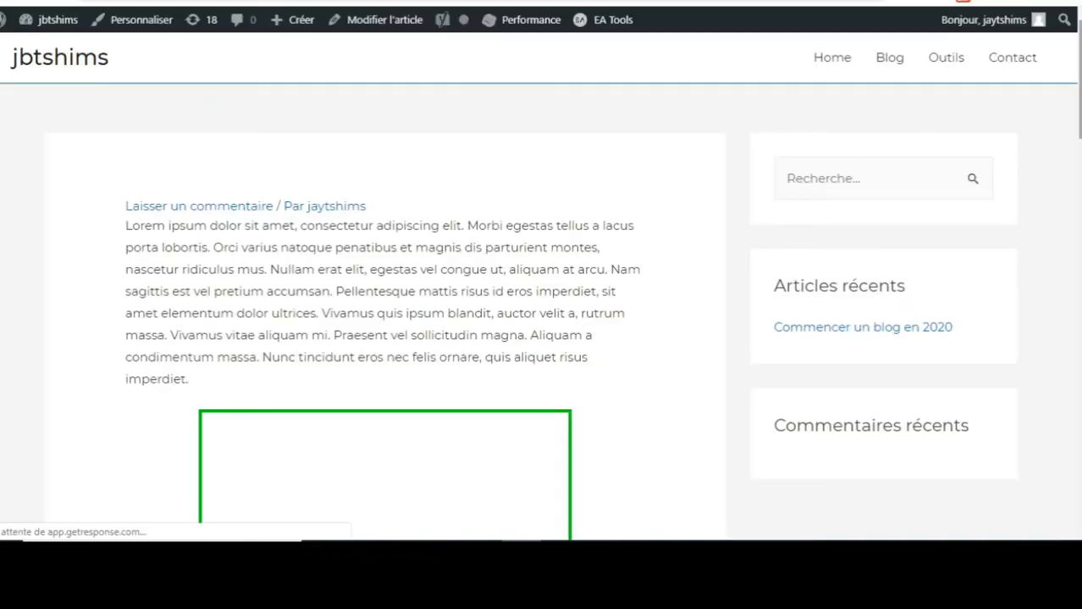
{"action": "scroll", "coordinate": [540, 280], "scroll_direction": "down", "scroll_amount": 4}
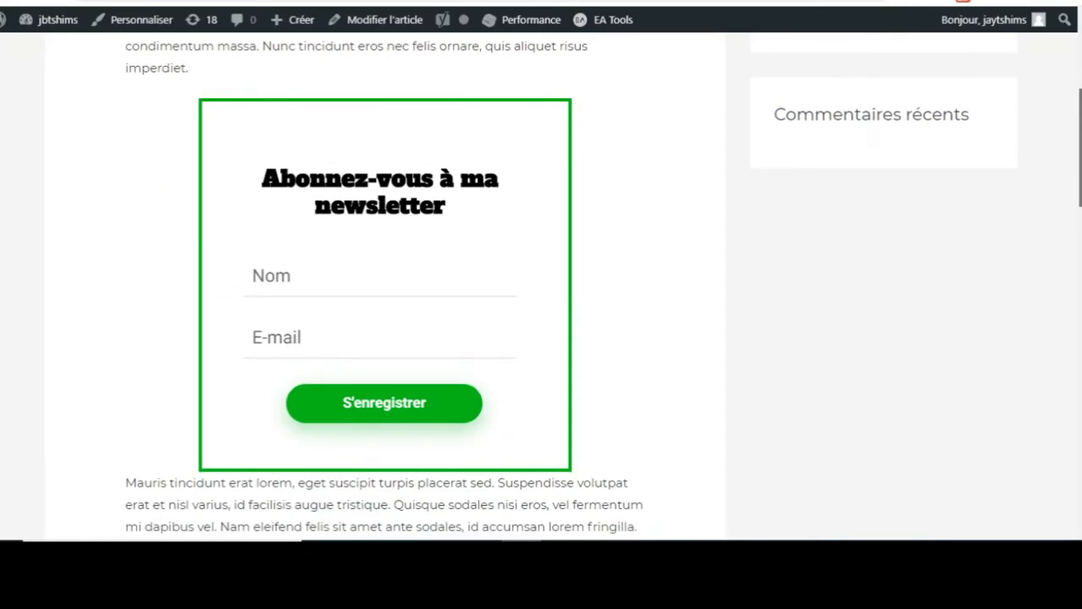
{"action": "scroll", "coordinate": [540, 288], "scroll_direction": "up", "scroll_amount": 2}
{"action": "scroll", "coordinate": [540, 288], "scroll_direction": "down", "scroll_amount": 3}
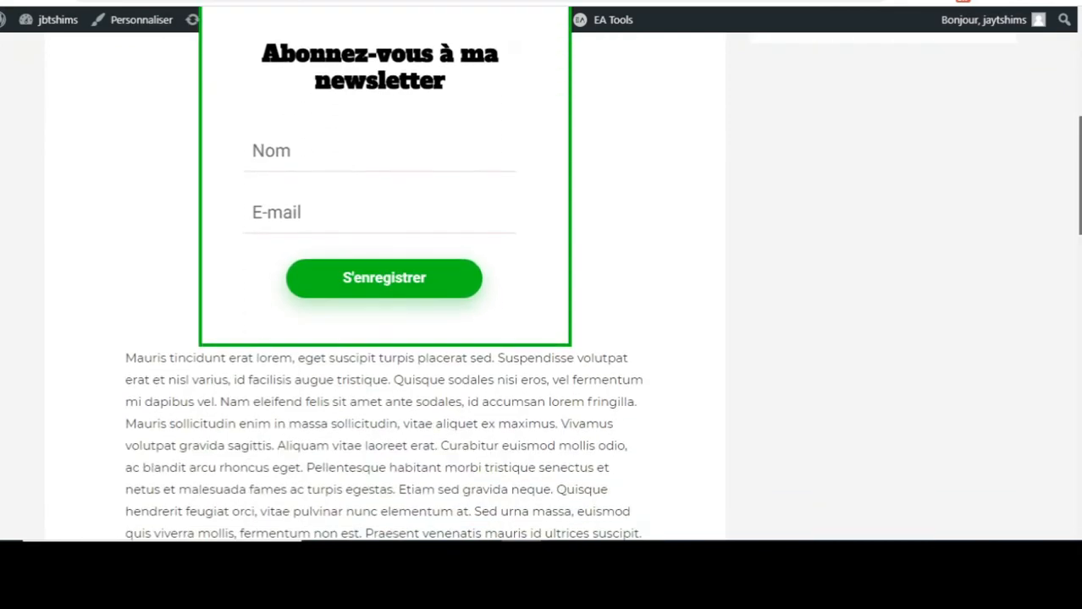
{"action": "scroll", "coordinate": [540, 288], "scroll_direction": "up", "scroll_amount": 2}
{"action": "scroll", "coordinate": [540, 288], "scroll_direction": "down", "scroll_amount": 1}
{"action": "scroll", "coordinate": [540, 287], "scroll_direction": "up", "scroll_amount": 2}
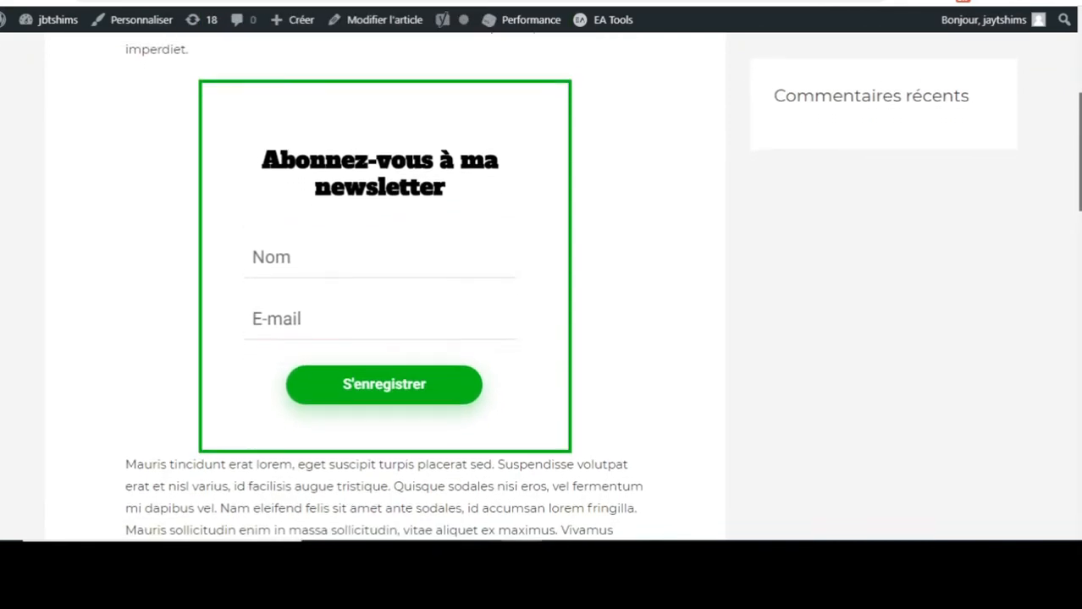
{"action": "scroll", "coordinate": [540, 288], "scroll_direction": "down", "scroll_amount": 1}
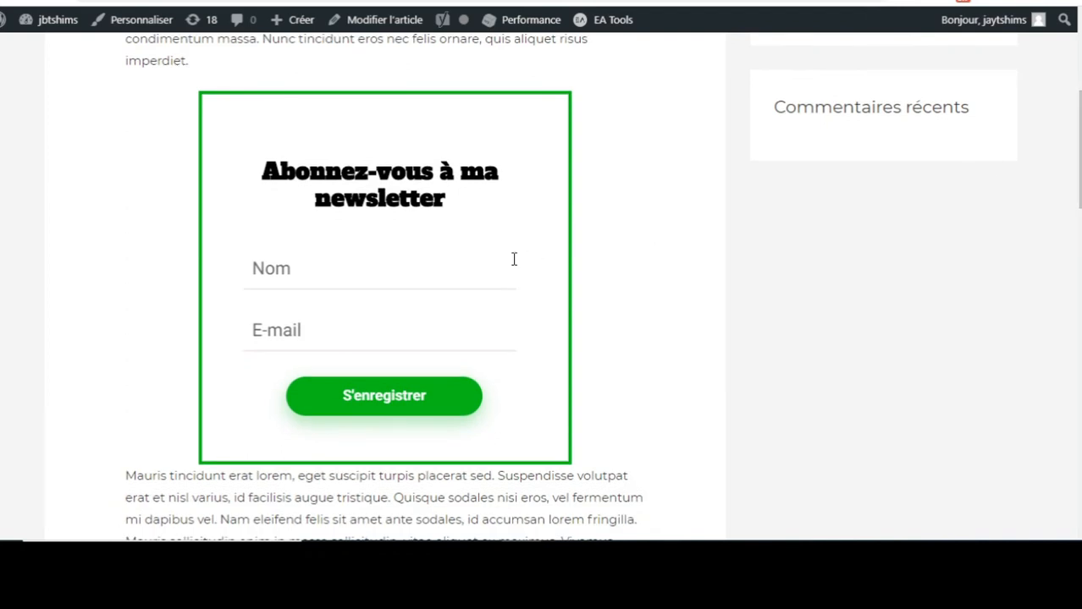
Fill the Nom and E-mail fields with a test subscriber's details and submit with S'enregistrer.
{"action": "left_click", "coordinate": [290, 280]}
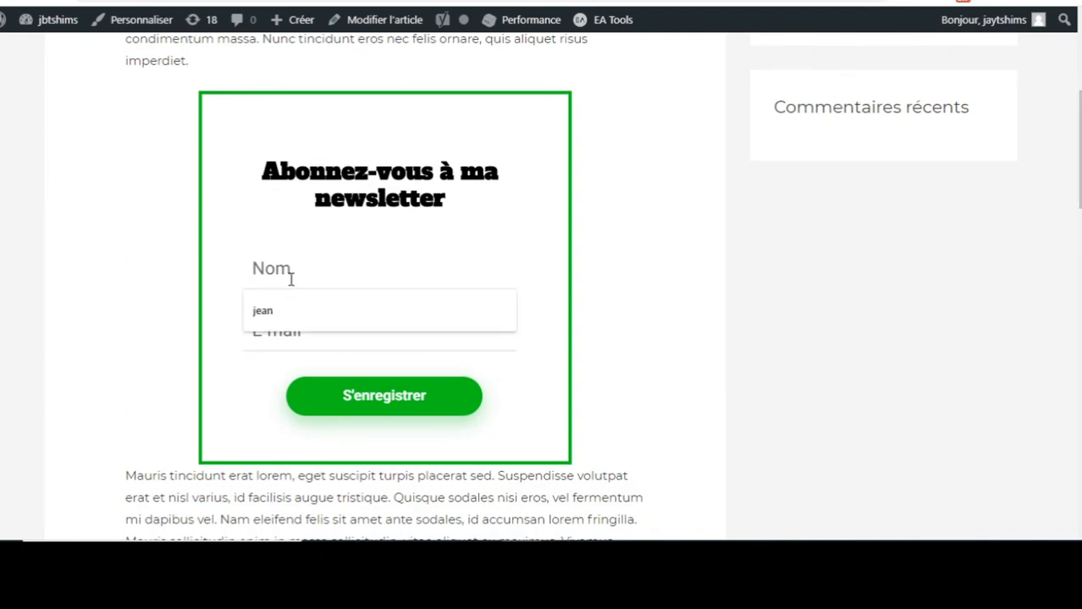
{"action": "left_click", "coordinate": [271, 312]}
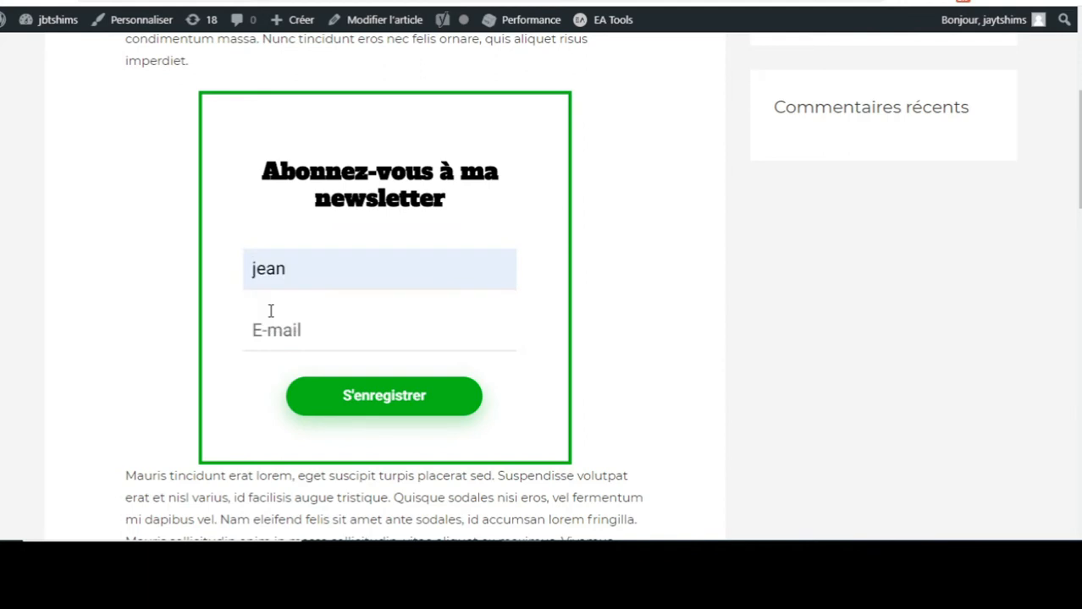
{"action": "left_click", "coordinate": [324, 322]}
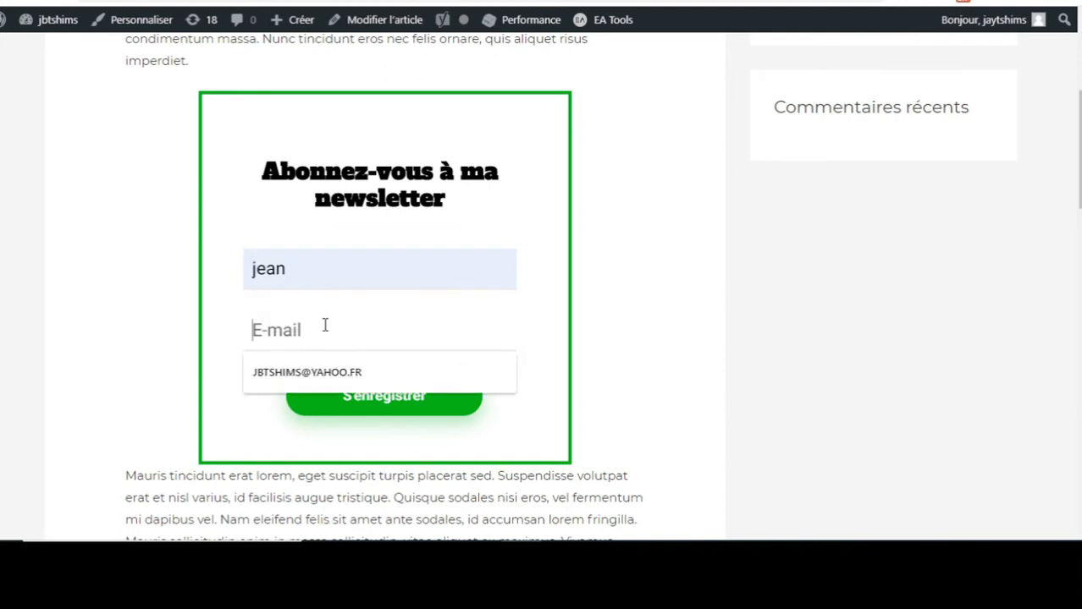
{"action": "left_click", "coordinate": [296, 372]}
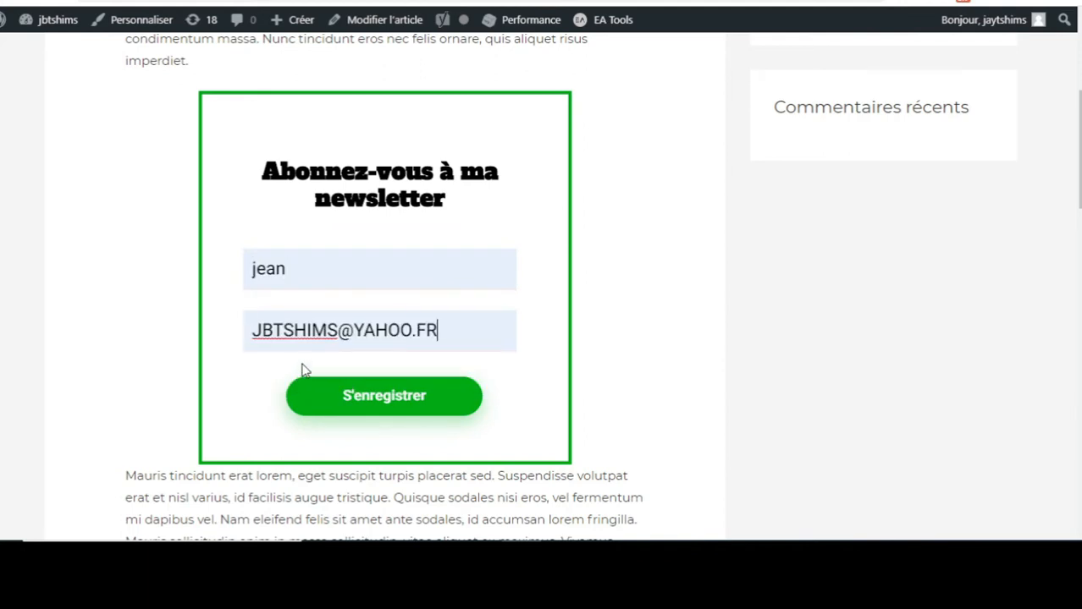
{"action": "left_click", "coordinate": [398, 403]}
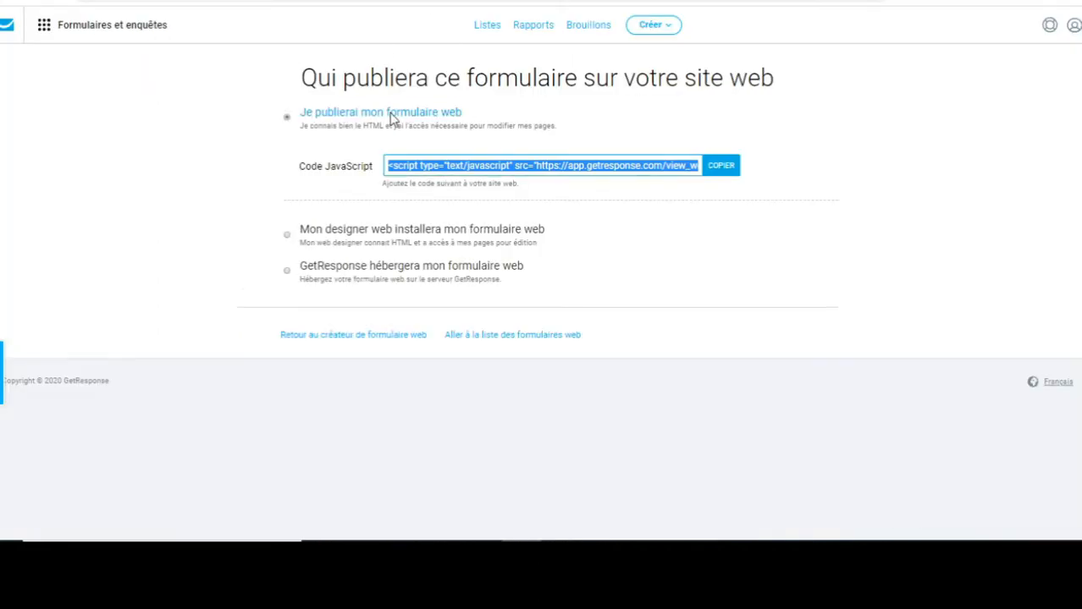
Check maliste-a's contacts for the new form subscriber, then go back to the dashboard.
{"action": "left_click", "coordinate": [4, 27]}
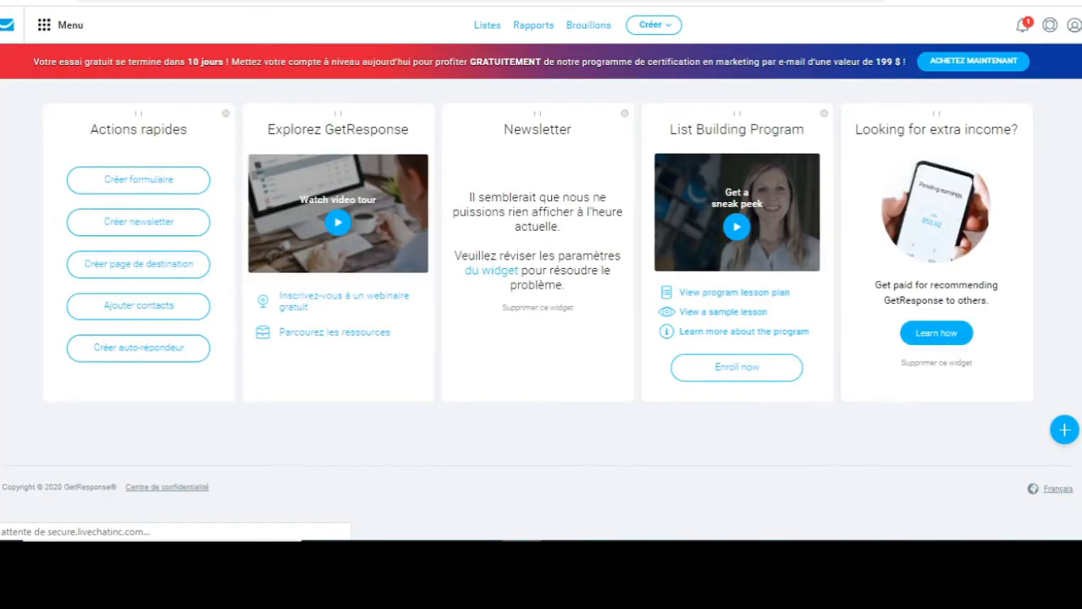
{"action": "left_click", "coordinate": [488, 26]}
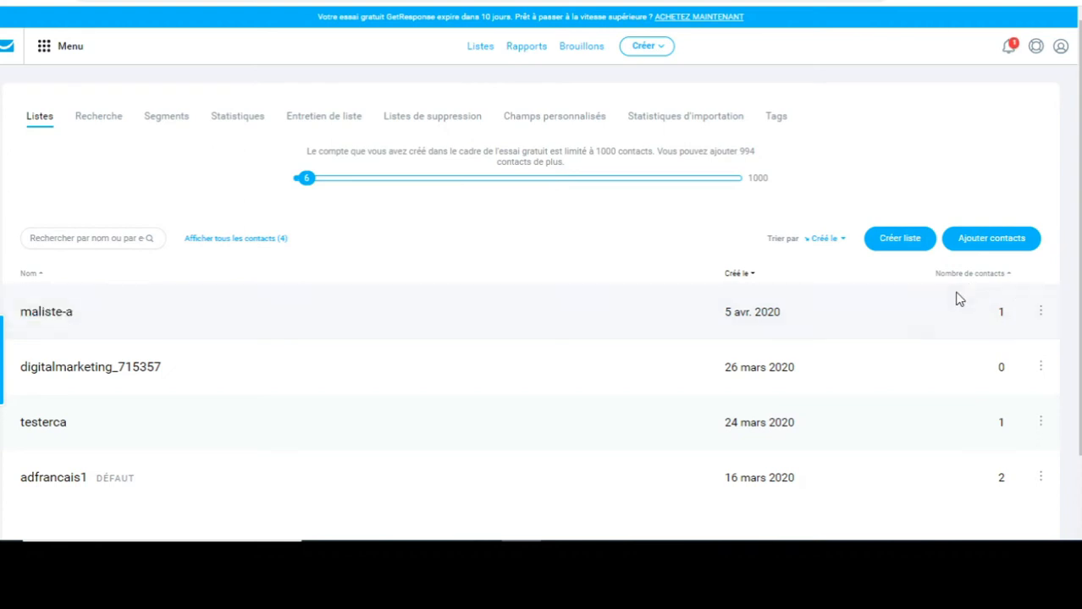
{"action": "left_click", "coordinate": [41, 320]}
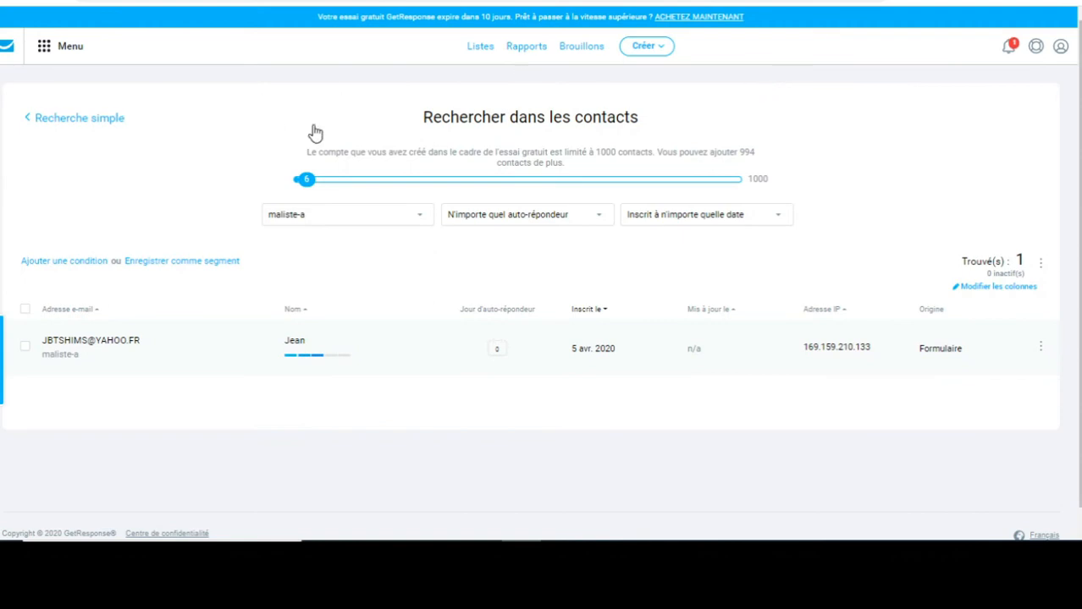
{"action": "left_click", "coordinate": [6, 48]}
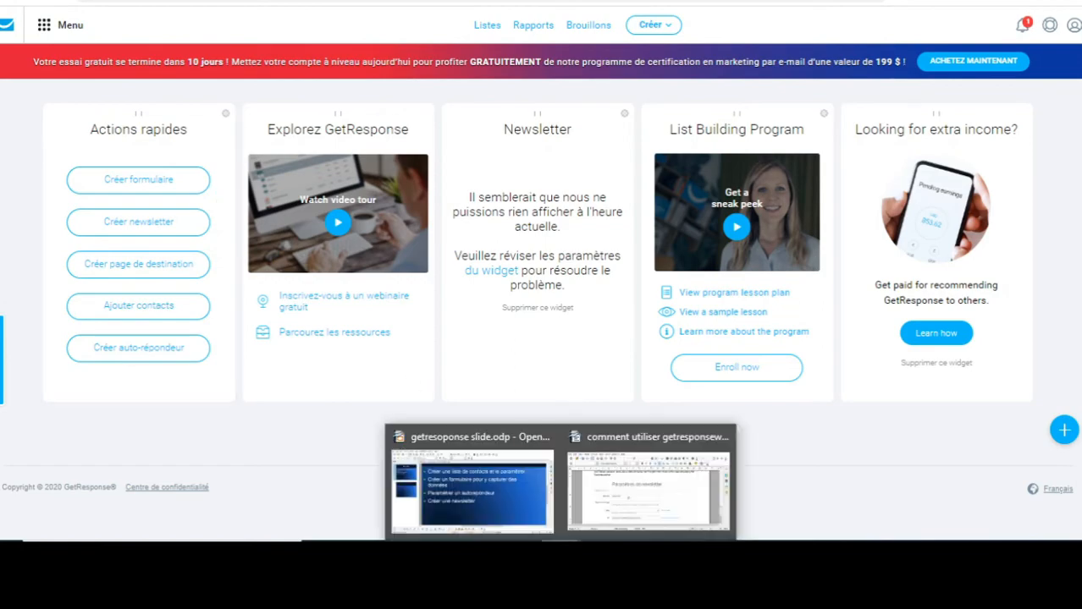
{"action": "left_click", "coordinate": [482, 491]}
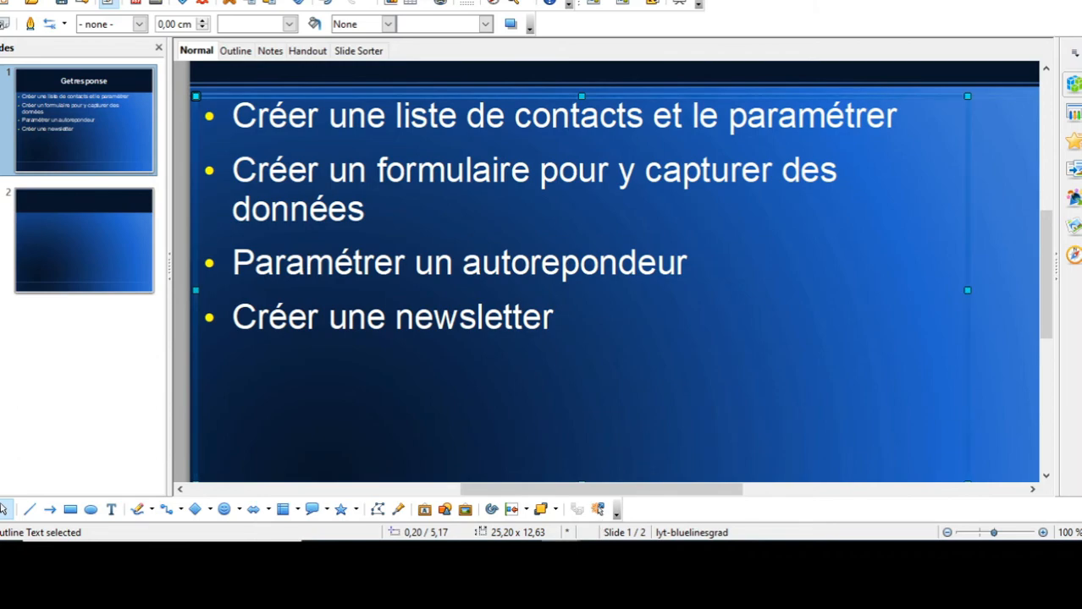
{"action": "left_click", "coordinate": [521, 552]}
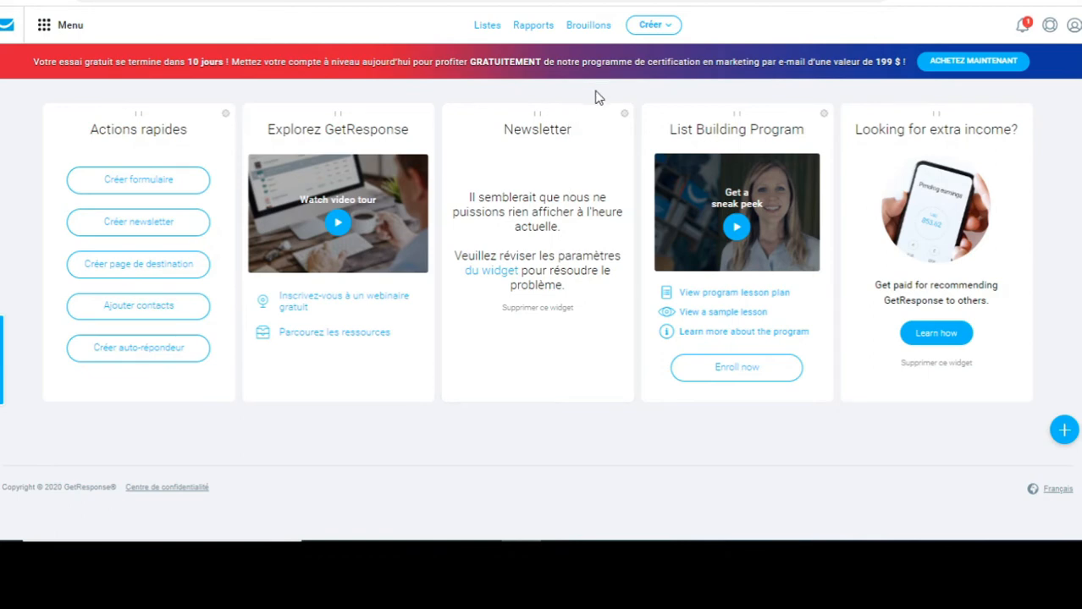
{"action": "left_click", "coordinate": [664, 28]}
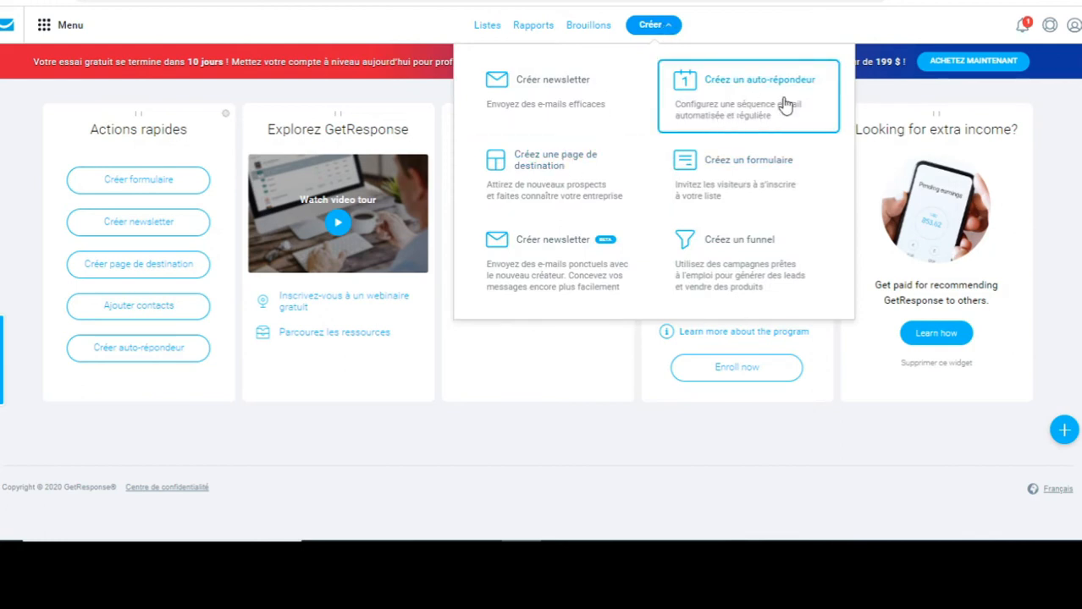
Start a new autoresponder from the Créer menu with 'Créez un auto-répondeur'.
{"action": "left_click", "coordinate": [754, 103]}
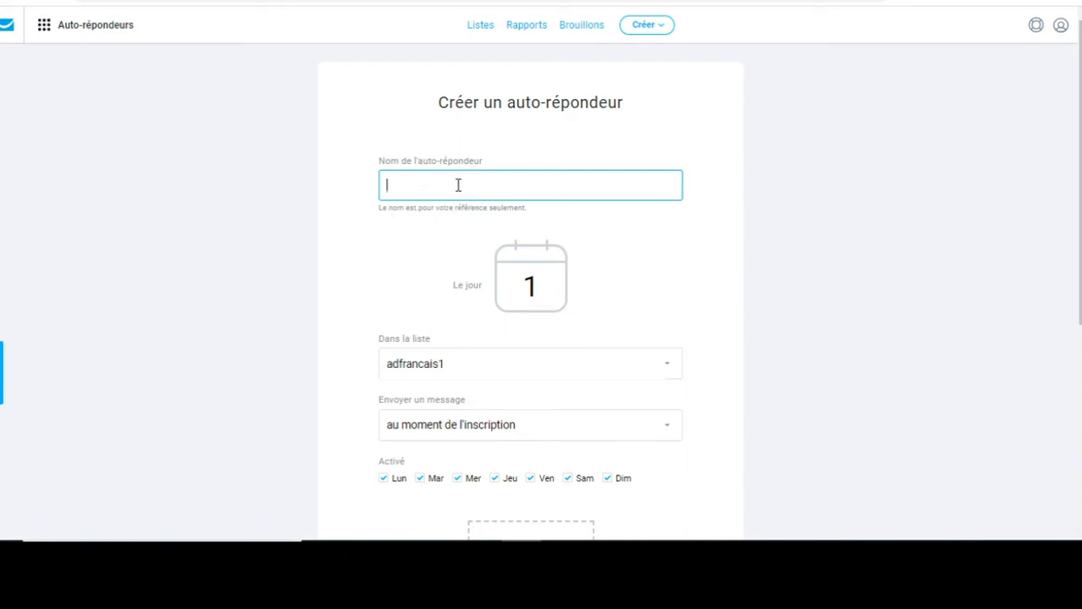
Name the autoresponder monpremier-ar and attach it to the maliste-a list.
{"action": "left_click", "coordinate": [458, 186]}
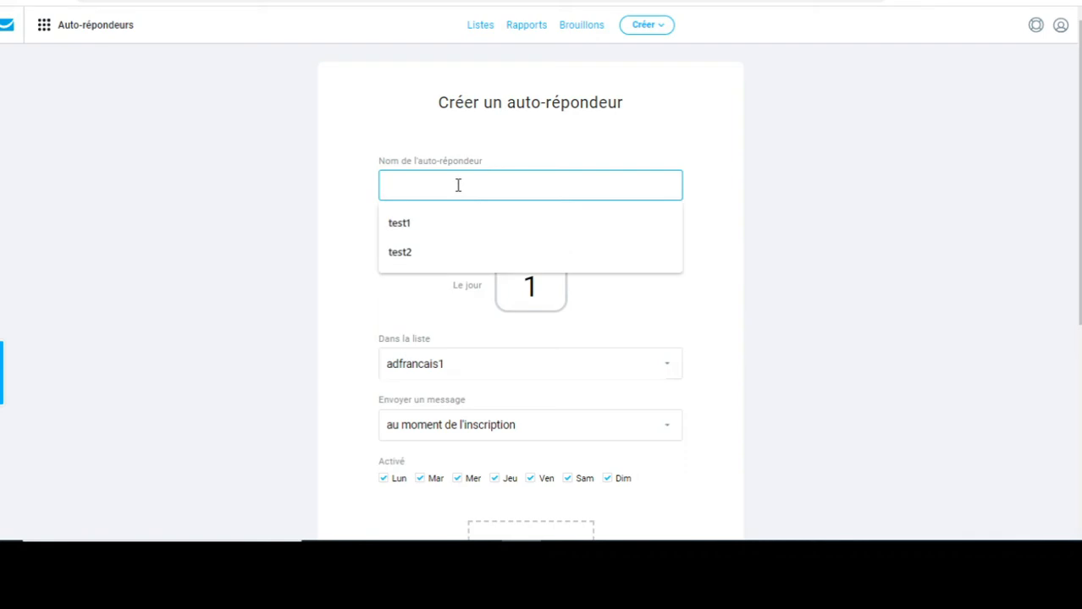
{"action": "type", "text": "monpremierar"}
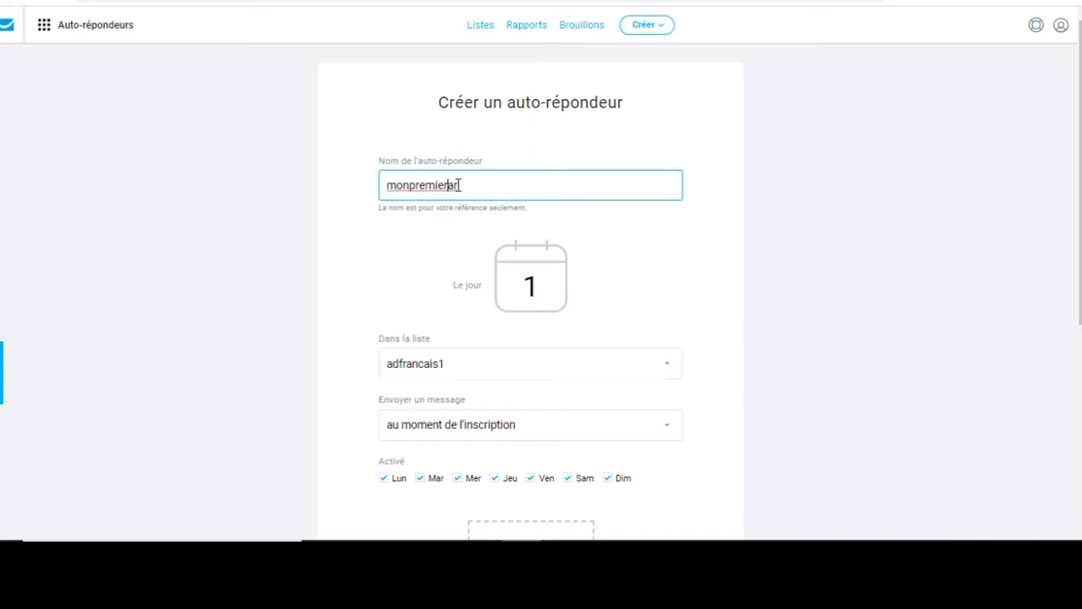
{"action": "type", "text": "-"}
{"action": "scroll", "coordinate": [921, 199], "scroll_direction": "down", "scroll_amount": 2}
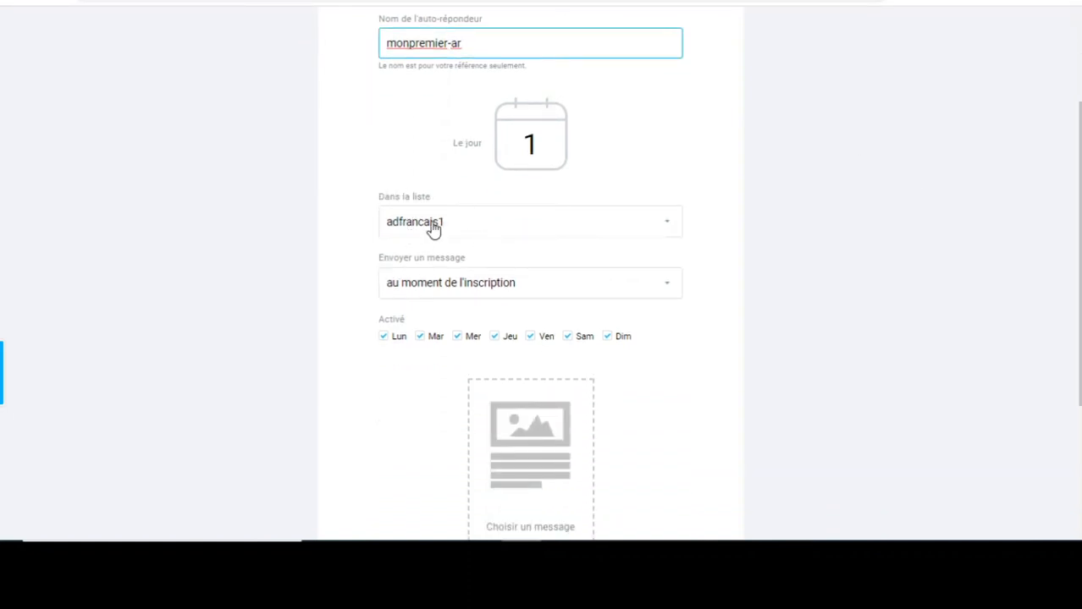
{"action": "left_click", "coordinate": [670, 227]}
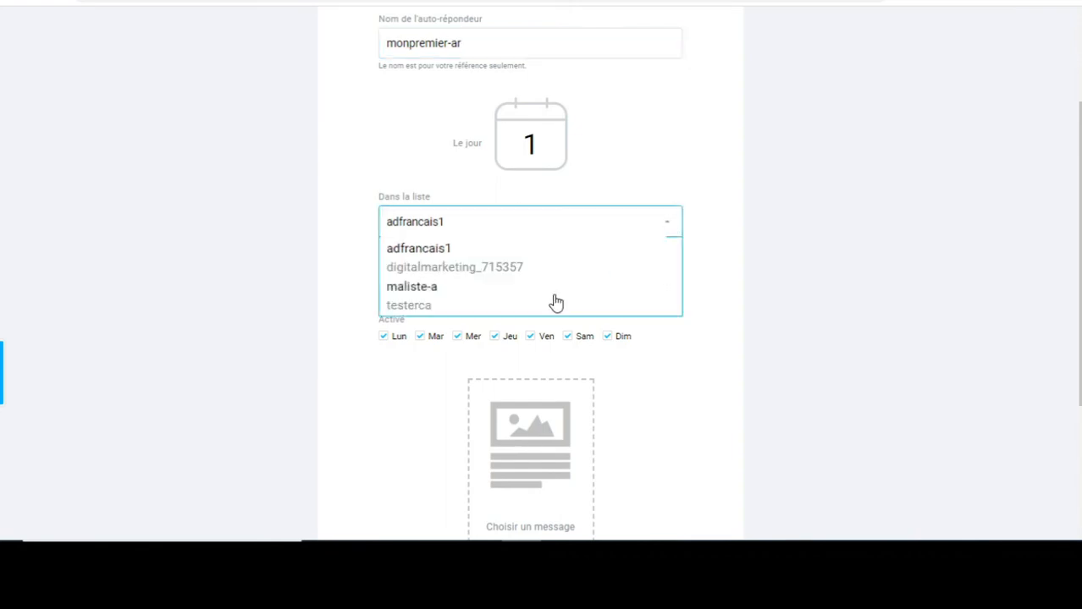
{"action": "left_click", "coordinate": [449, 292]}
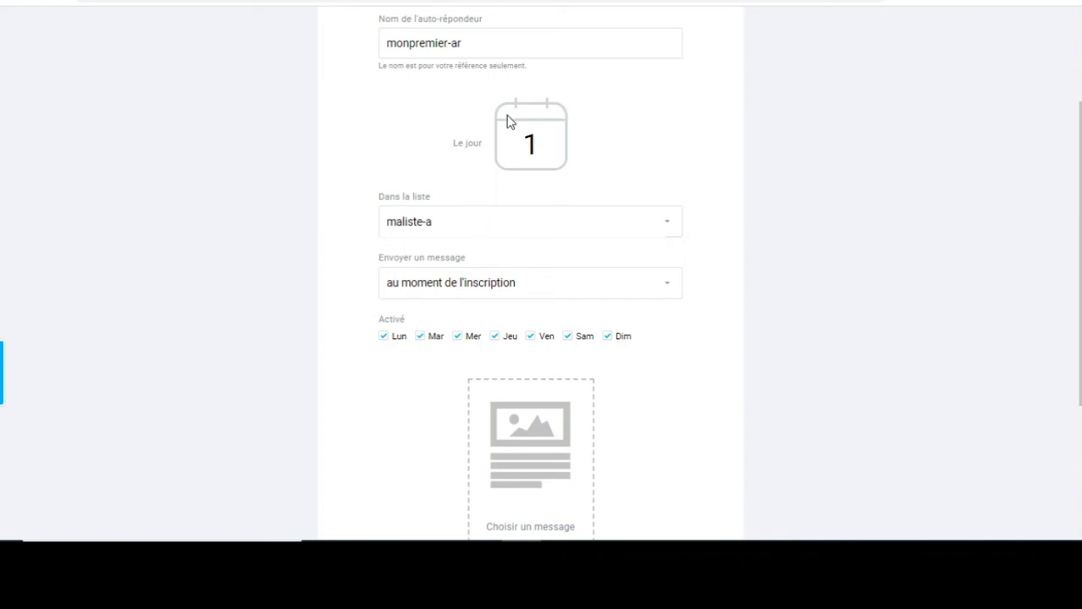
Change the sending day to 0 so it goes out immediately.
{"action": "double_click", "coordinate": [529, 144]}
{"action": "type", "text": "0"}
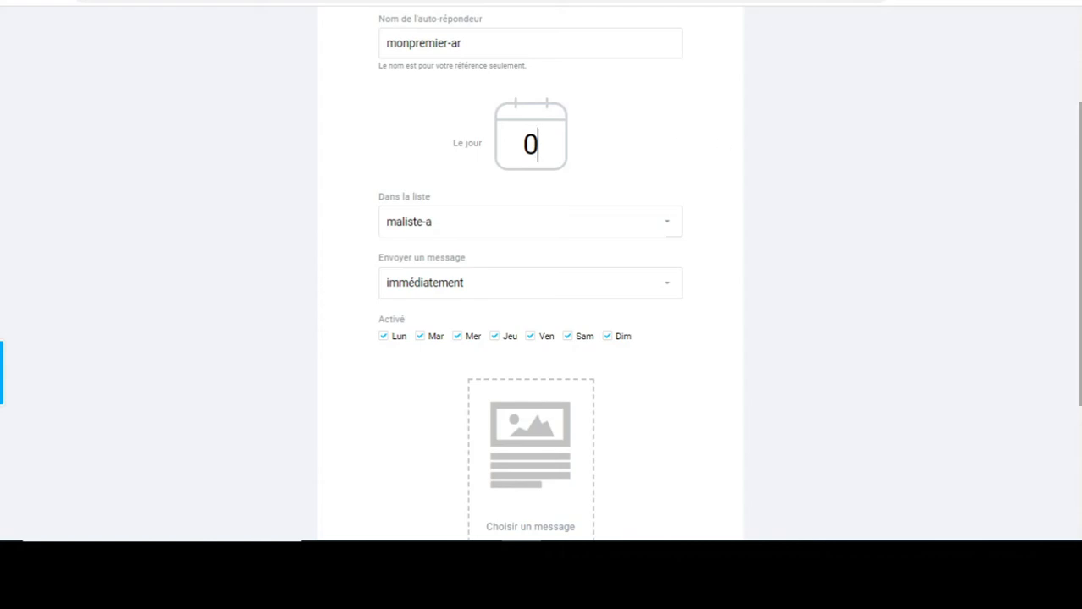
{"action": "scroll", "coordinate": [530, 279], "scroll_direction": "down", "scroll_amount": 1}
{"action": "scroll", "coordinate": [530, 280], "scroll_direction": "down", "scroll_amount": 1}
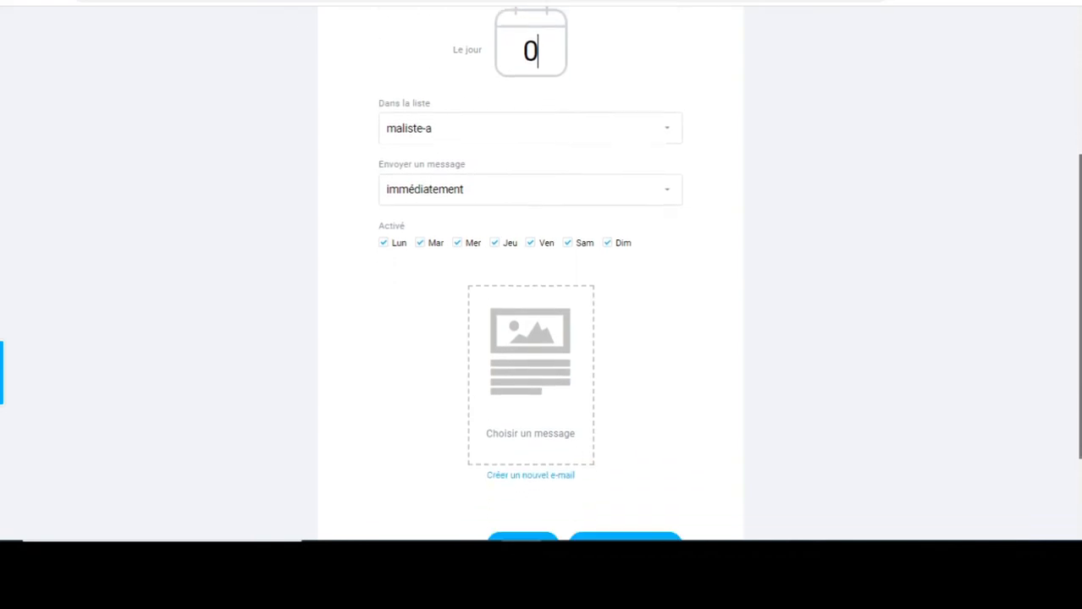
{"action": "scroll", "coordinate": [530, 372], "scroll_direction": "down", "scroll_amount": 2}
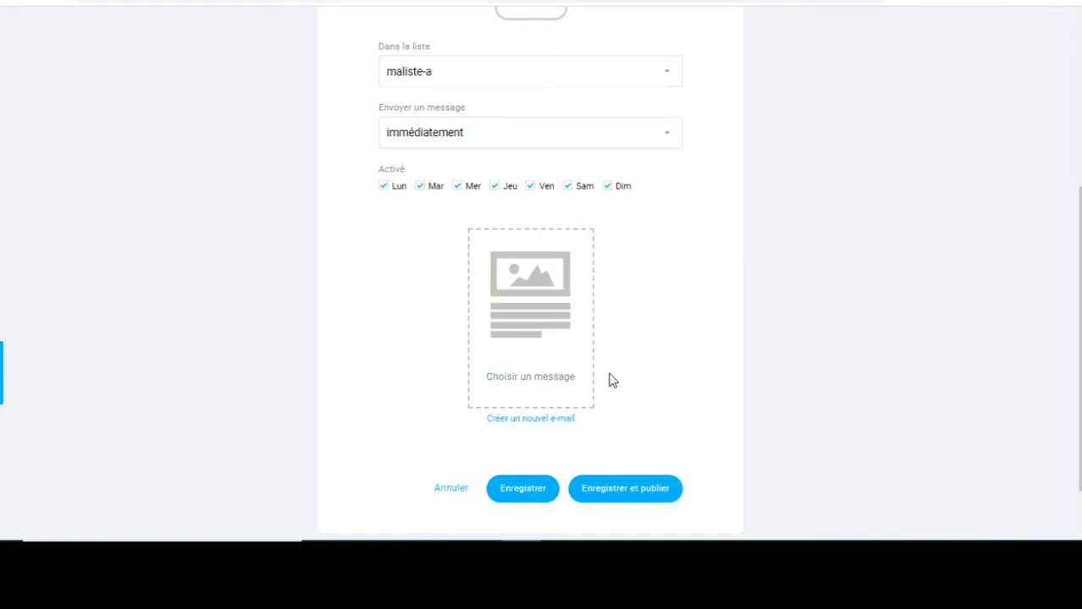
Create a new e-mail named 'premier message' with the subject 'juste pour un test'.
{"action": "left_click", "coordinate": [542, 423]}
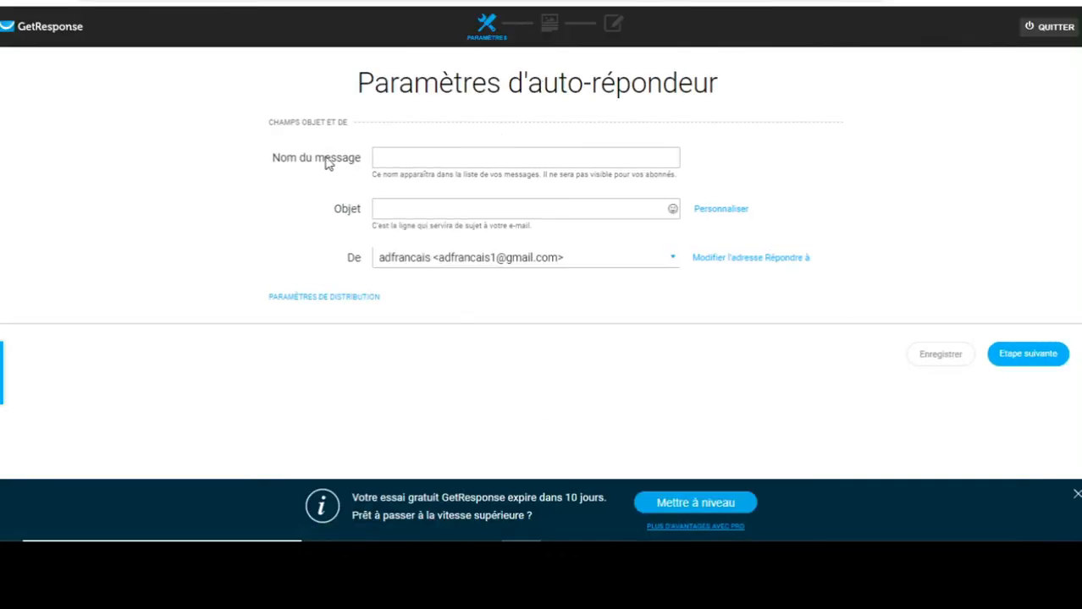
{"action": "left_click", "coordinate": [423, 158]}
{"action": "key", "text": "Tab"}
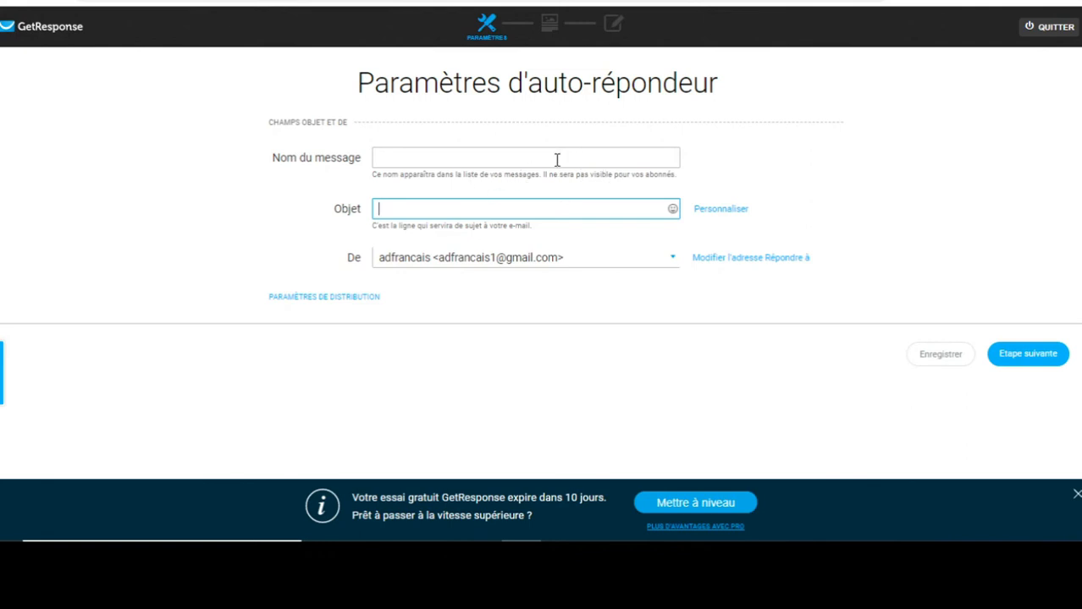
{"action": "left_click", "coordinate": [391, 159]}
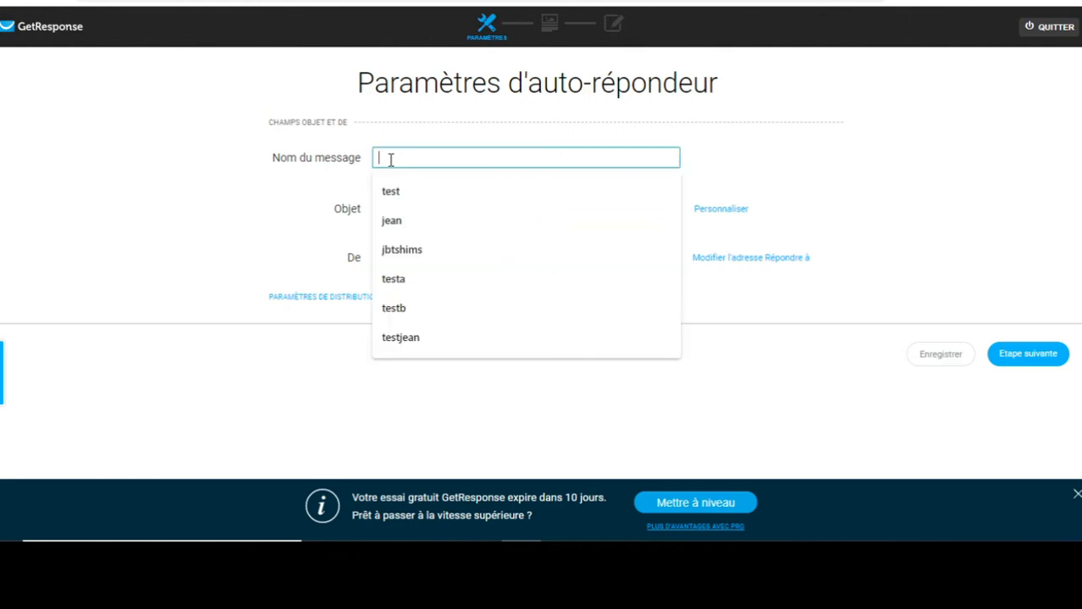
{"action": "type", "text": "g"}
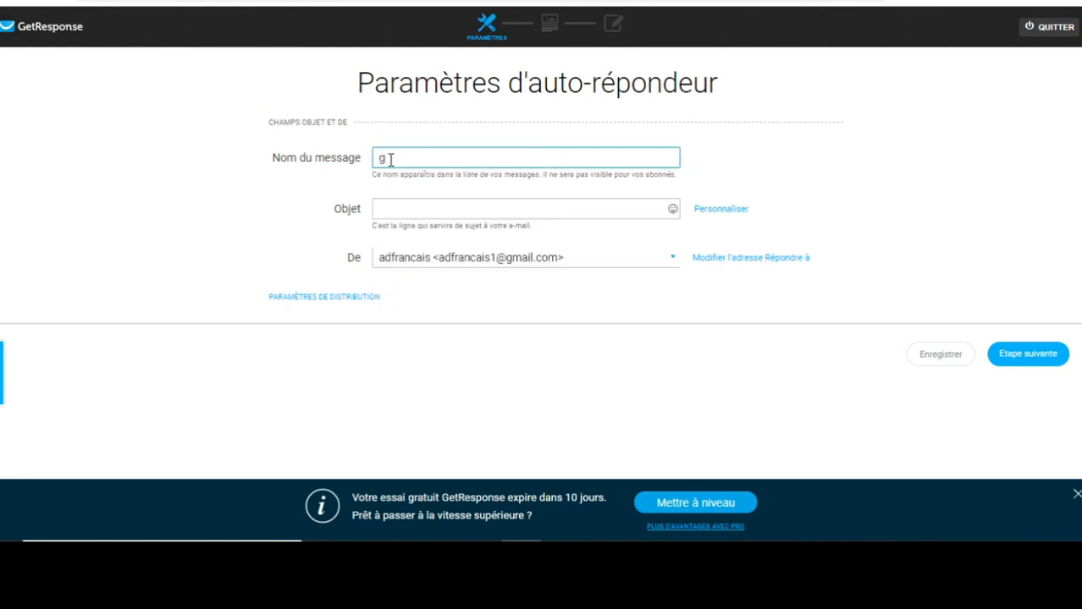
{"action": "key", "text": "BackSpace"}
{"action": "type", "text": "pre"}
{"action": "type", "text": "m"}
{"action": "type", "text": "ierm"}
{"action": "type", "text": "message"}
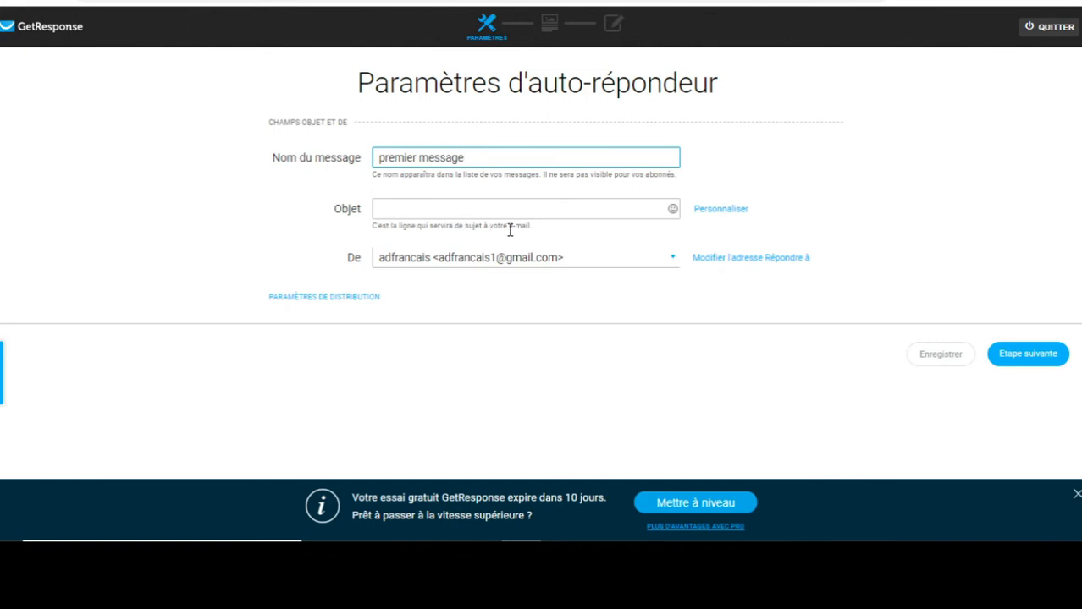
{"action": "left_click", "coordinate": [402, 212]}
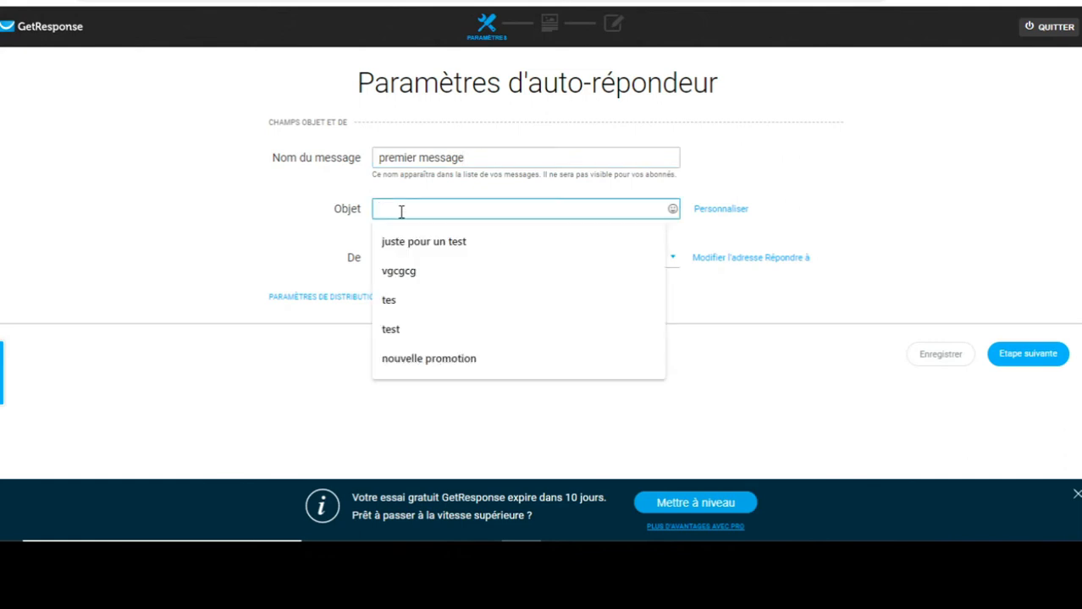
{"action": "left_click", "coordinate": [394, 243]}
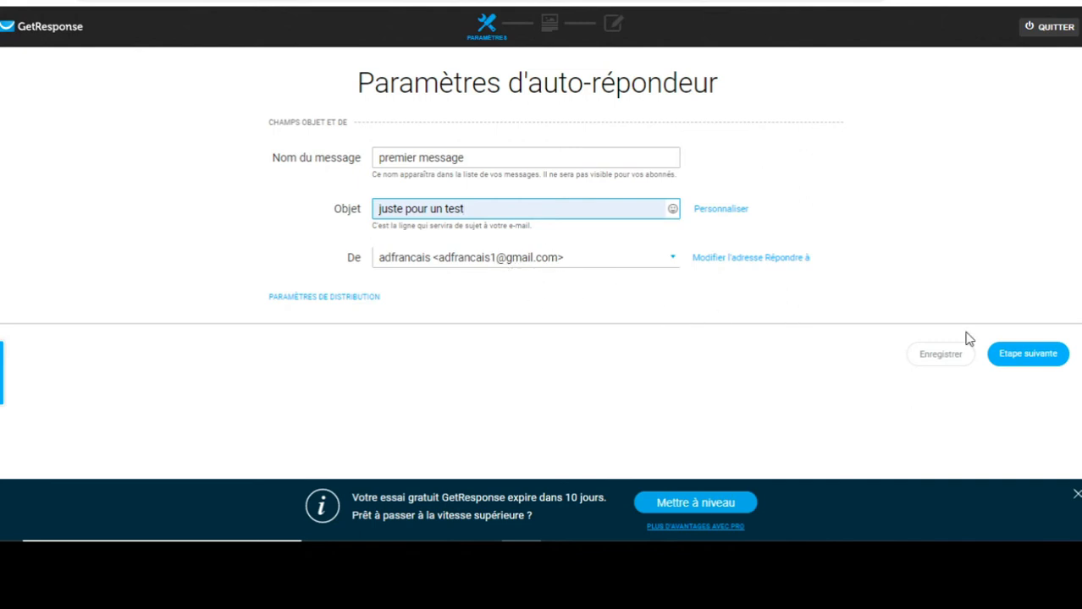
Advance to the template step and show the Partir de zéro blank layouts.
{"action": "left_click", "coordinate": [1047, 361]}
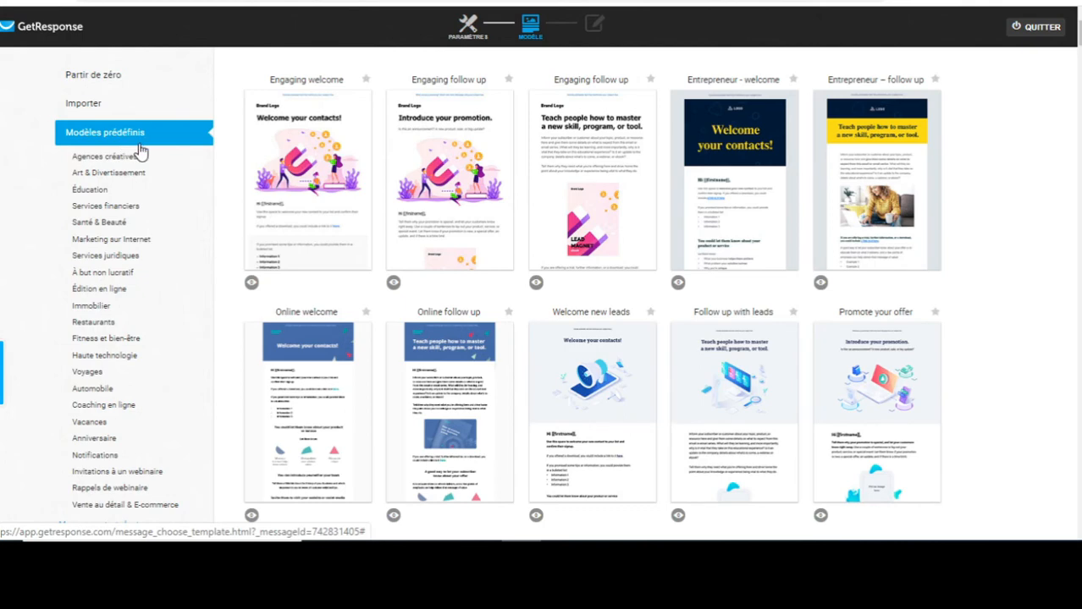
{"action": "left_click", "coordinate": [95, 76]}
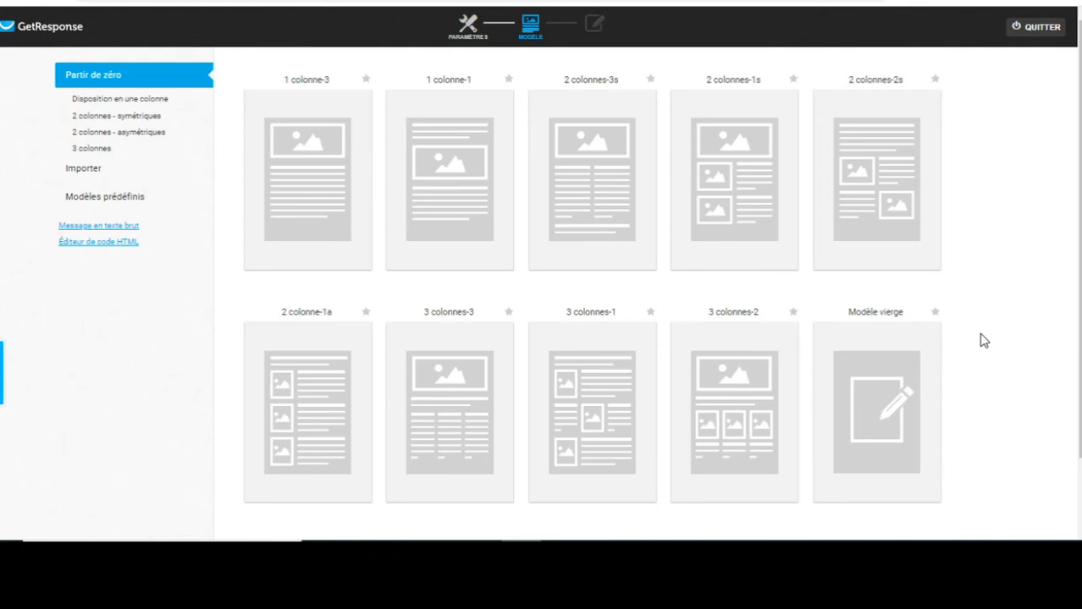
{"action": "mouse_move", "coordinate": [884, 370]}
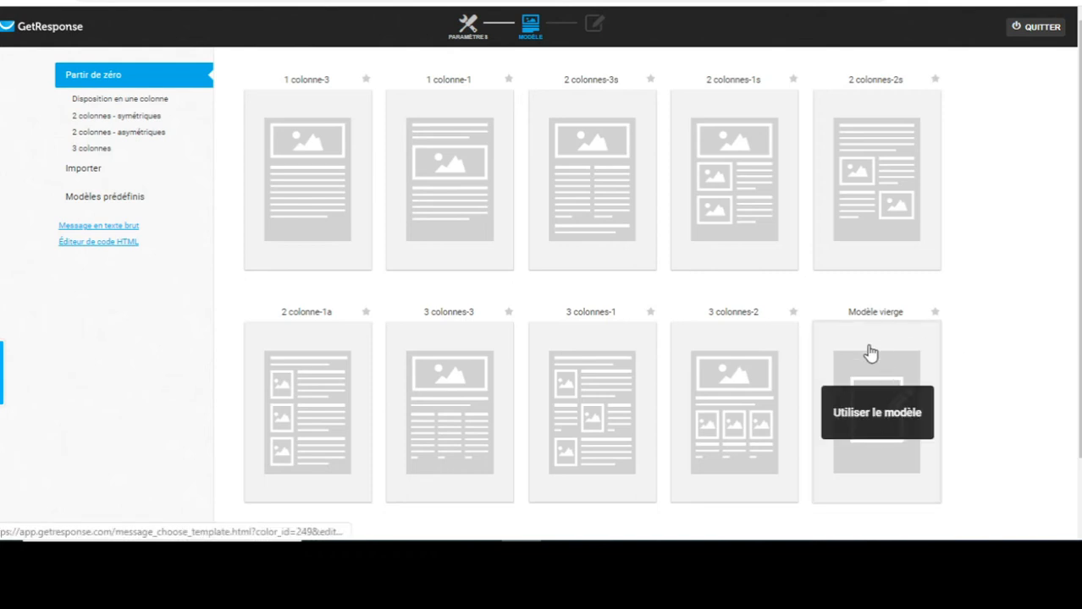
Start from the blank template, adding a text block with an image block beneath it.
{"action": "left_click", "coordinate": [881, 357]}
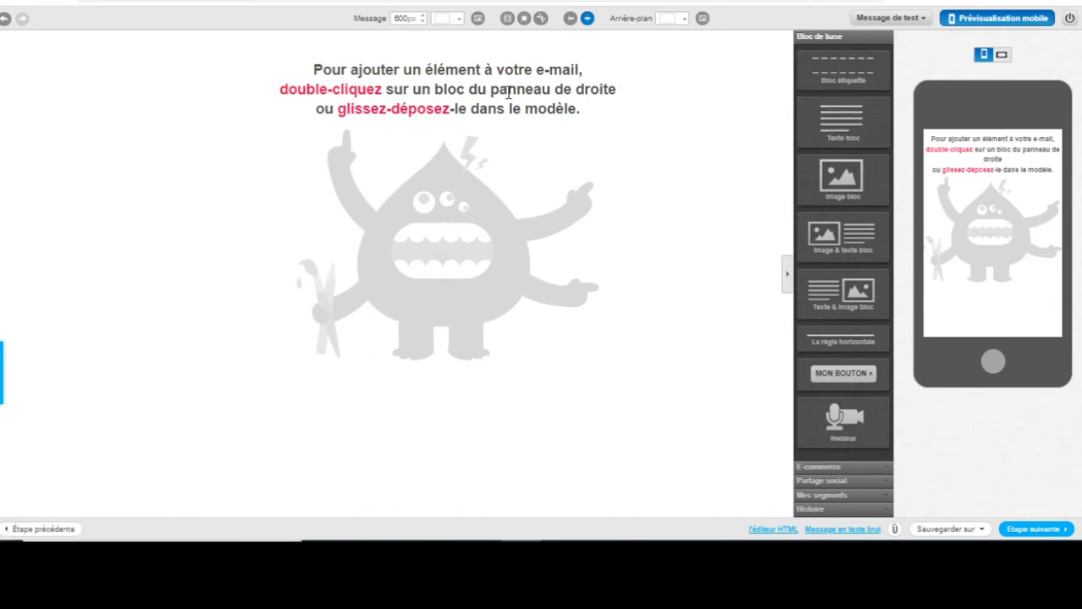
{"action": "left_click_drag", "start_coordinate": [850, 140], "coordinate": [392, 89]}
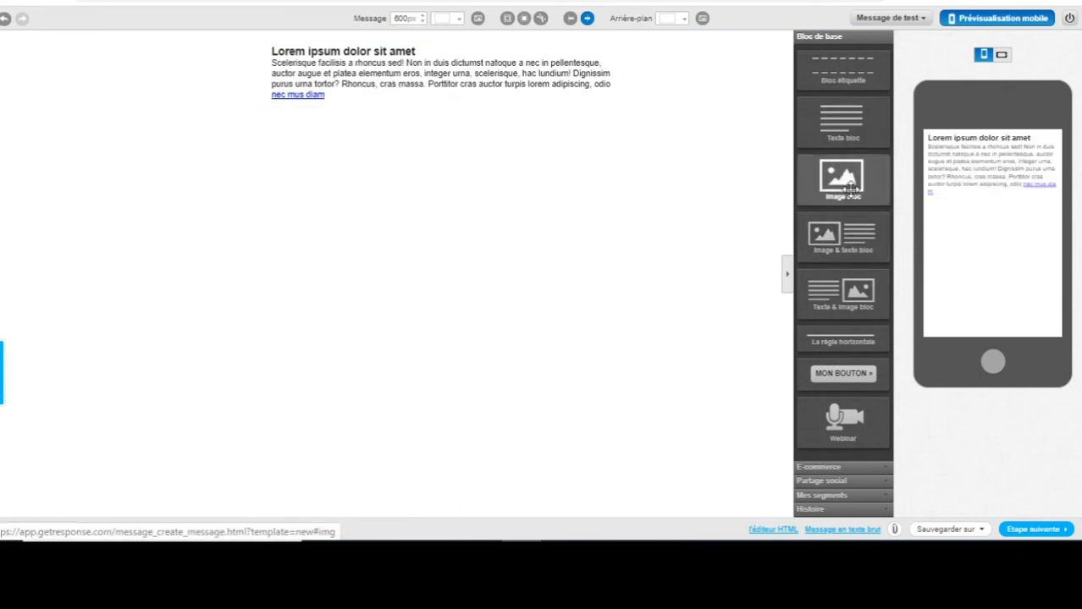
{"action": "left_click_drag", "start_coordinate": [851, 188], "coordinate": [425, 173]}
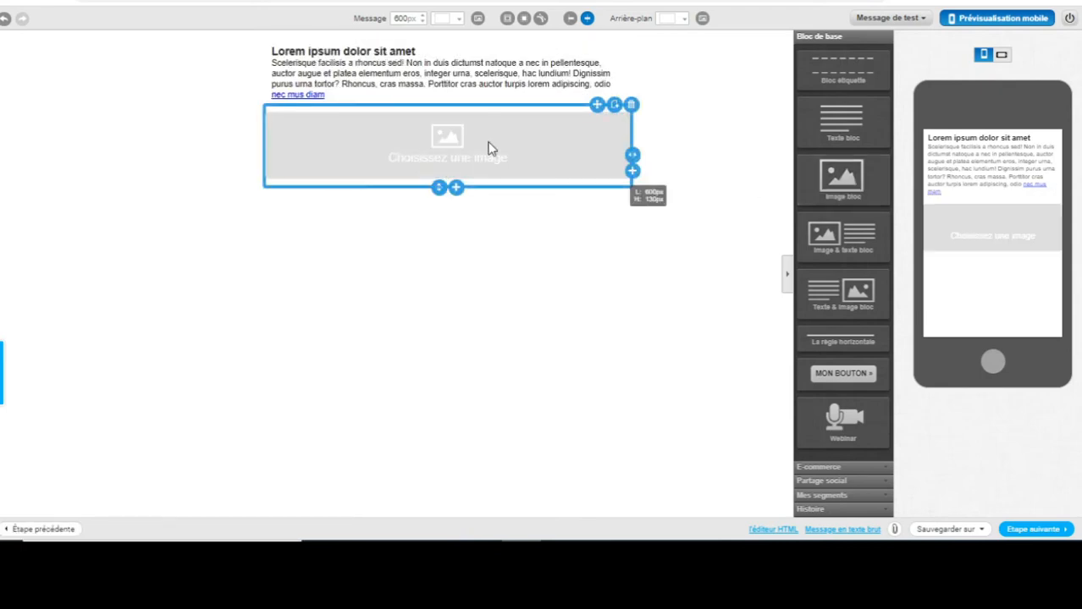
{"action": "left_click", "coordinate": [438, 133]}
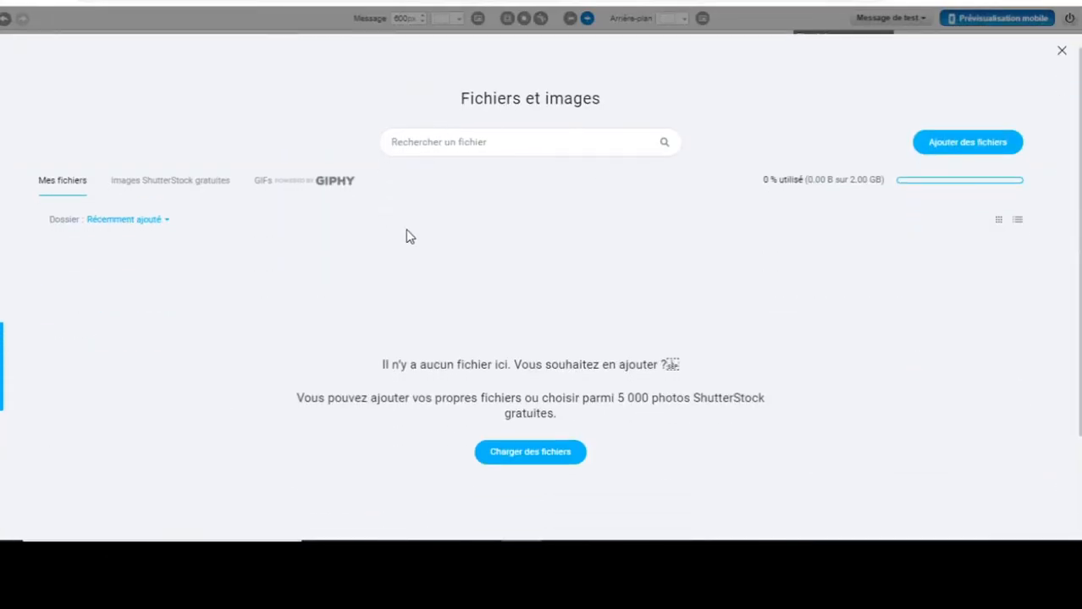
Fill the image block with the free ShutterStock 'academic teacher' photo of students.
{"action": "left_click", "coordinate": [186, 188]}
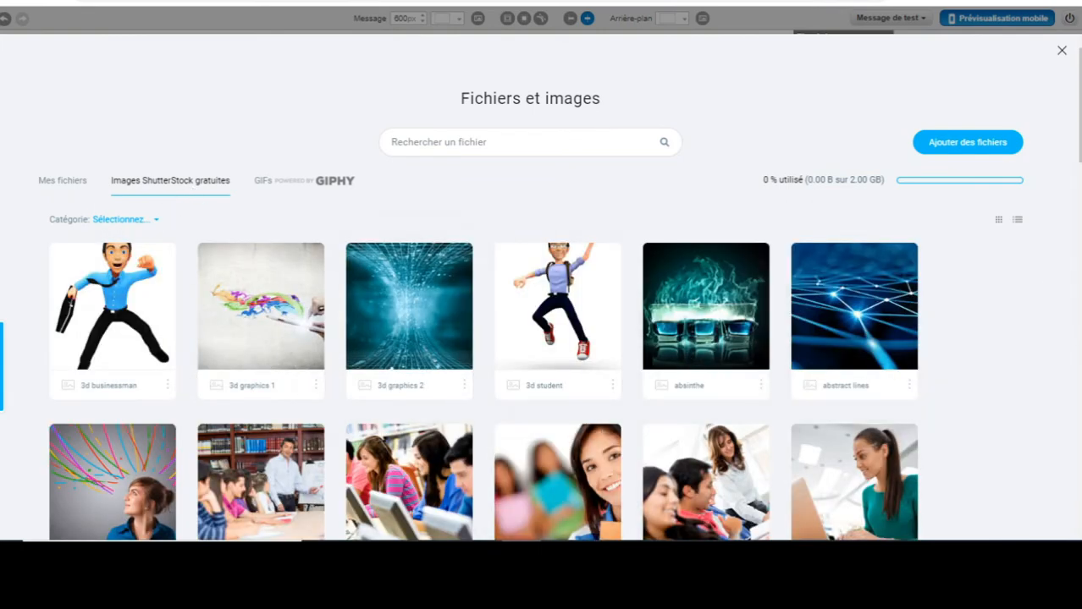
{"action": "scroll", "coordinate": [876, 153], "scroll_direction": "down", "scroll_amount": 5}
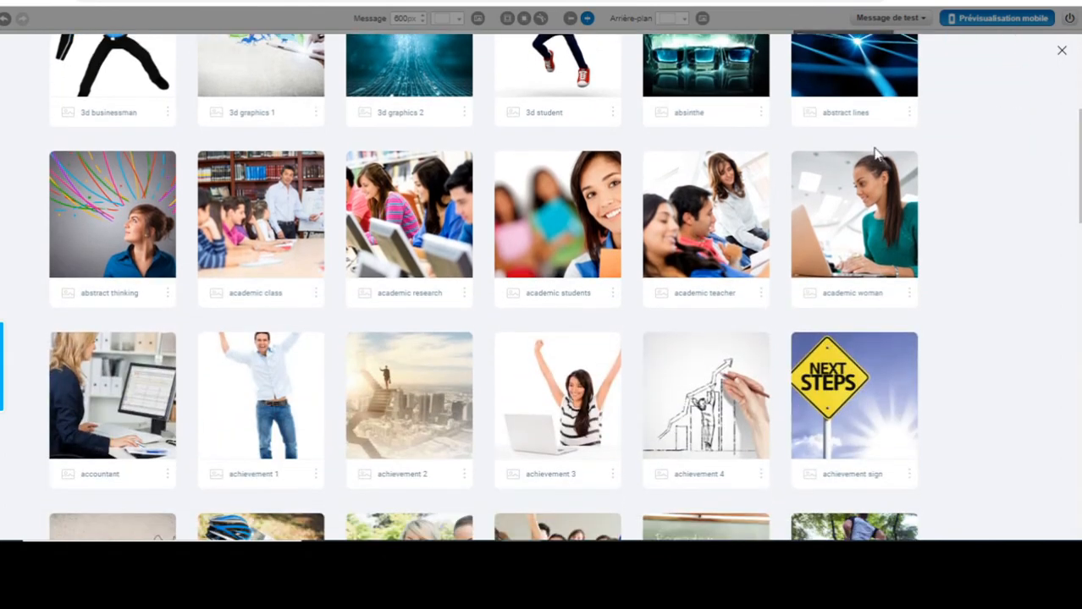
{"action": "left_click", "coordinate": [694, 260]}
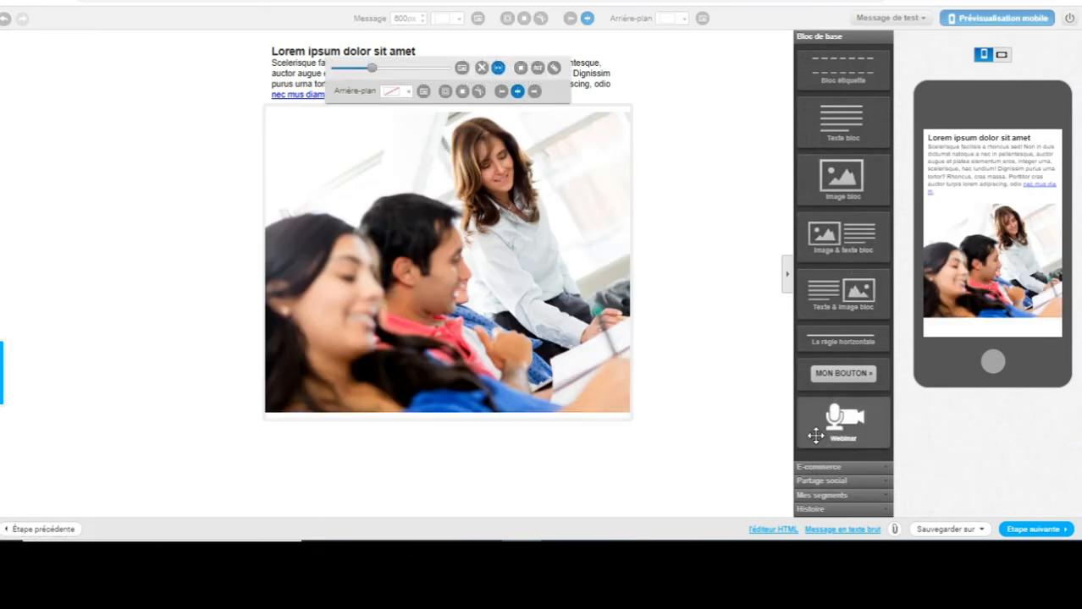
Add a MON BOUTON button, then delete it and the photo, keeping only the text.
{"action": "left_click_drag", "start_coordinate": [847, 377], "coordinate": [481, 490]}
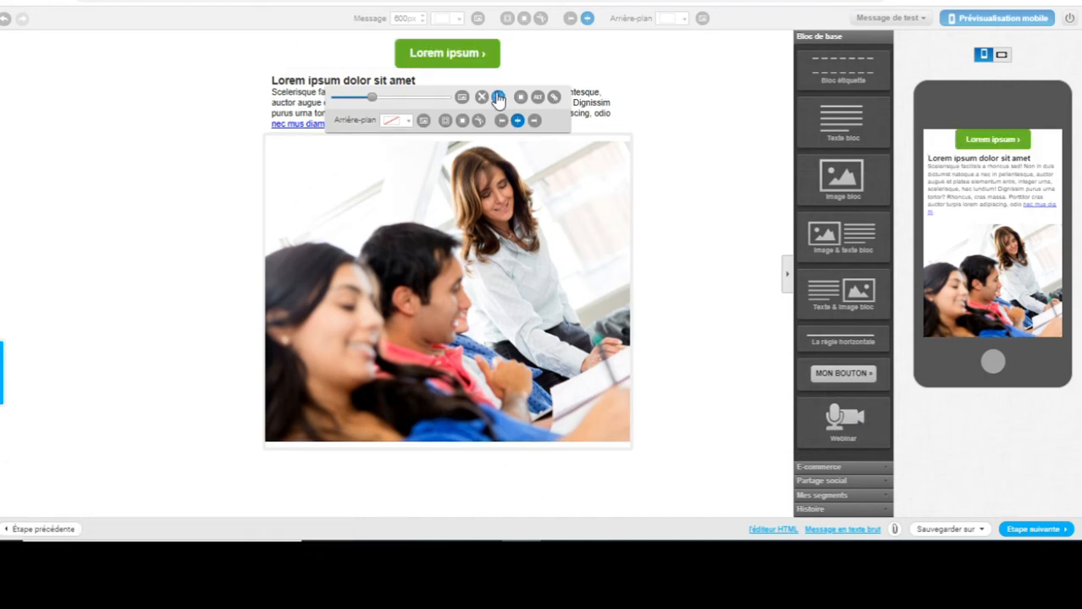
{"action": "left_click_drag", "start_coordinate": [454, 59], "coordinate": [587, 250]}
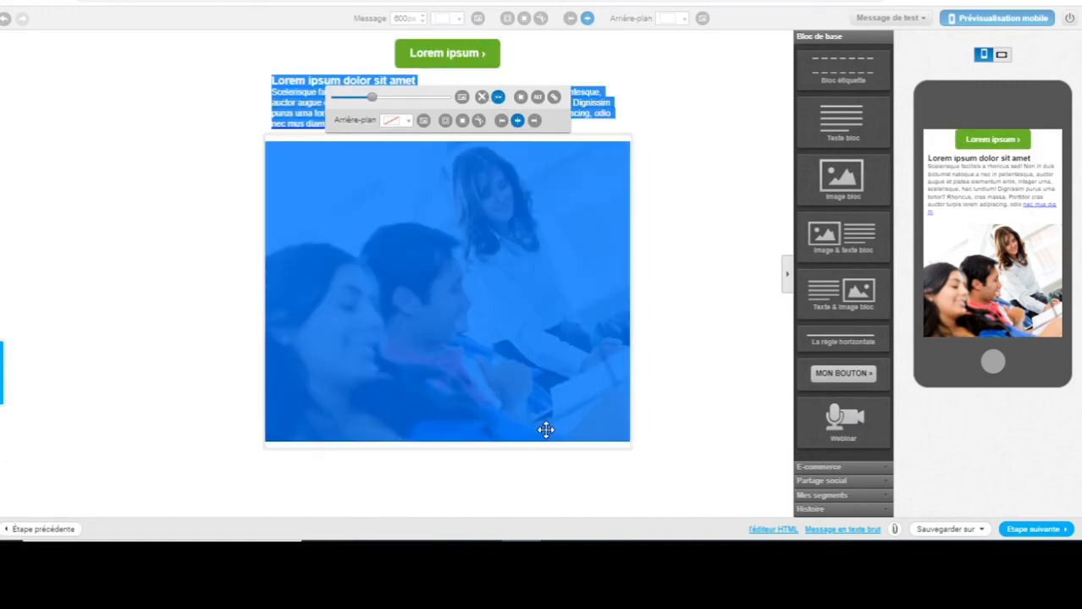
{"action": "left_click", "coordinate": [213, 277]}
{"action": "left_click", "coordinate": [491, 58]}
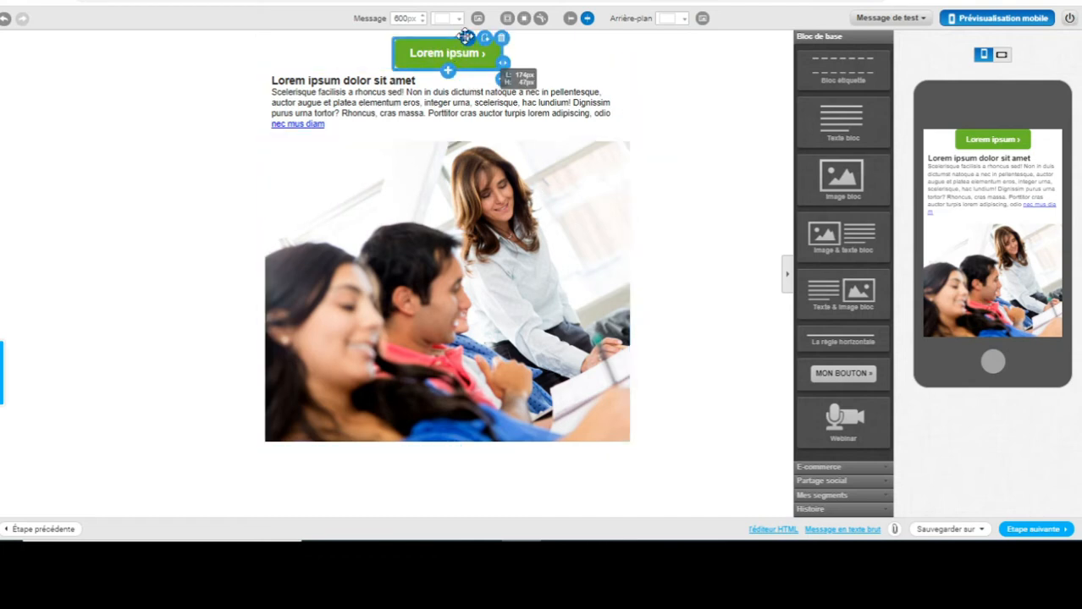
{"action": "left_click_drag", "start_coordinate": [467, 38], "coordinate": [512, 416]}
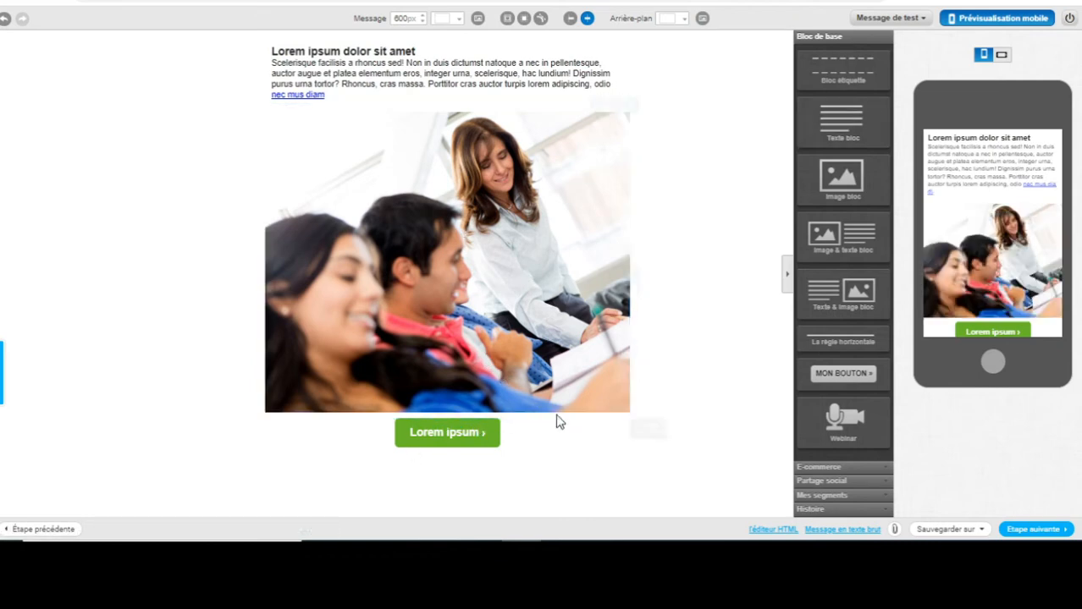
{"action": "left_click", "coordinate": [501, 417]}
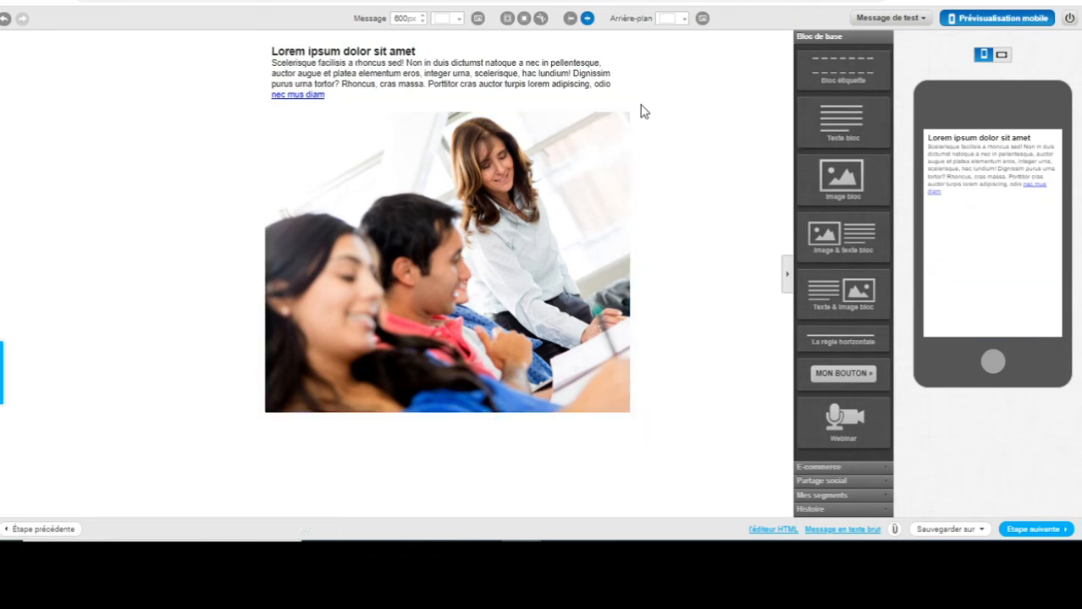
{"action": "left_click", "coordinate": [630, 105]}
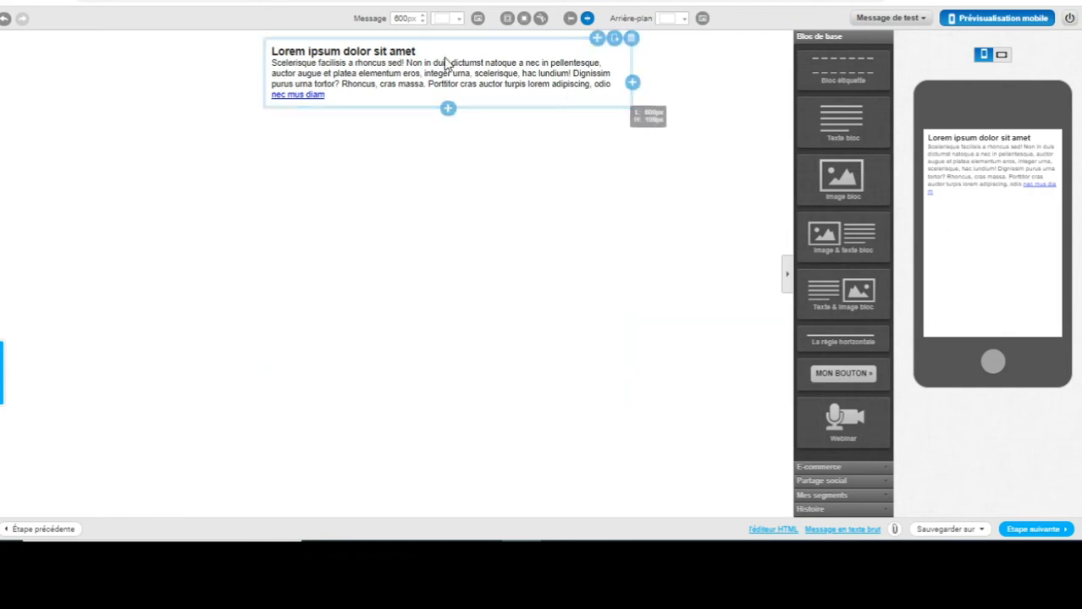
Replace the Lorem ipsum placeholder with 'Bonjour,' and 'Merci pour votre abonnement'.
{"action": "left_click", "coordinate": [327, 98]}
{"action": "triple_click", "coordinate": [327, 98]}
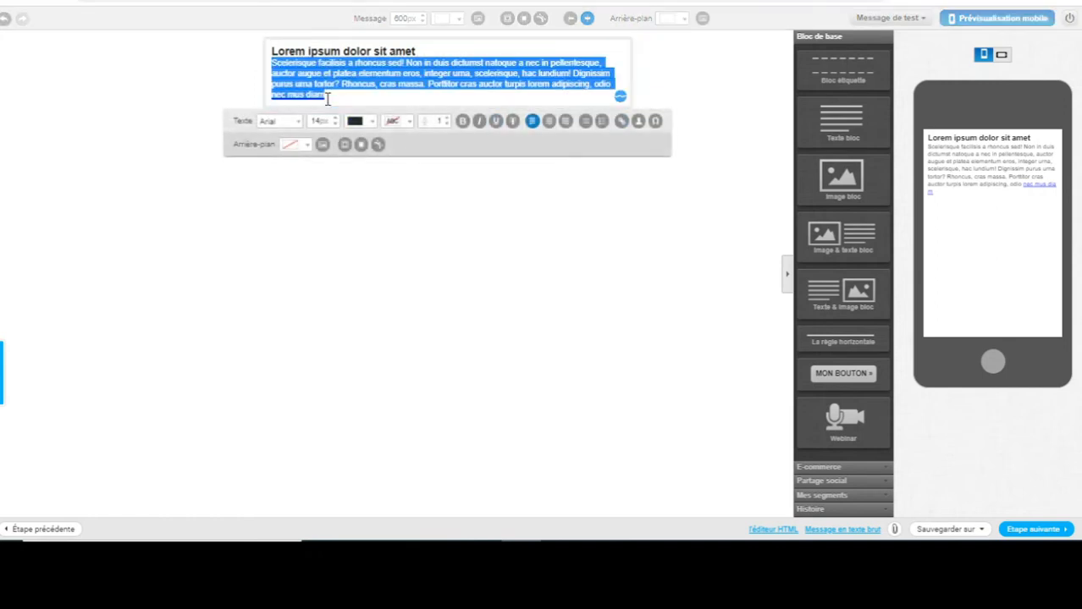
{"action": "key", "text": "BackSpace"}
{"action": "key", "text": "BackSpace"}
{"action": "key", "text": "BackSpace"}
{"action": "key", "text": "BackSpace"}
{"action": "key", "text": "BackSpace"}
{"action": "key", "text": "BackSpace"}
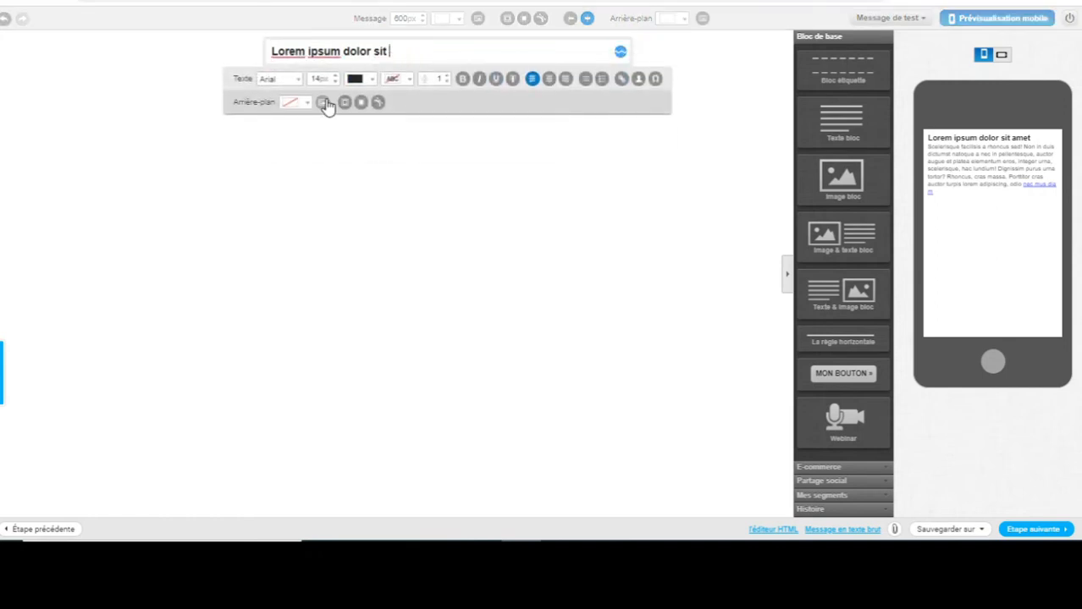
{"action": "key", "text": "BackSpace"}
{"action": "key", "text": "BackSpace"}
{"action": "key", "text": "BackSpace"}
{"action": "key", "text": "BackSpace"}
{"action": "key", "text": "BackSpace"}
{"action": "key", "text": "BackSpace"}
{"action": "key", "text": "BackSpace"}
{"action": "key", "text": "BackSpace"}
{"action": "key", "text": "BackSpace"}
{"action": "key", "text": "BackSpace"}
{"action": "key", "text": "BackSpace"}
{"action": "key", "text": "BackSpace"}
{"action": "key", "text": "BackSpace"}
{"action": "key", "text": "BackSpace"}
{"action": "key", "text": "BackSpace"}
{"action": "key", "text": "BackSpace"}
{"action": "key", "text": "BackSpace"}
{"action": "key", "text": "BackSpace"}
{"action": "key", "text": "BackSpace"}
{"action": "key", "text": "BackSpace"}
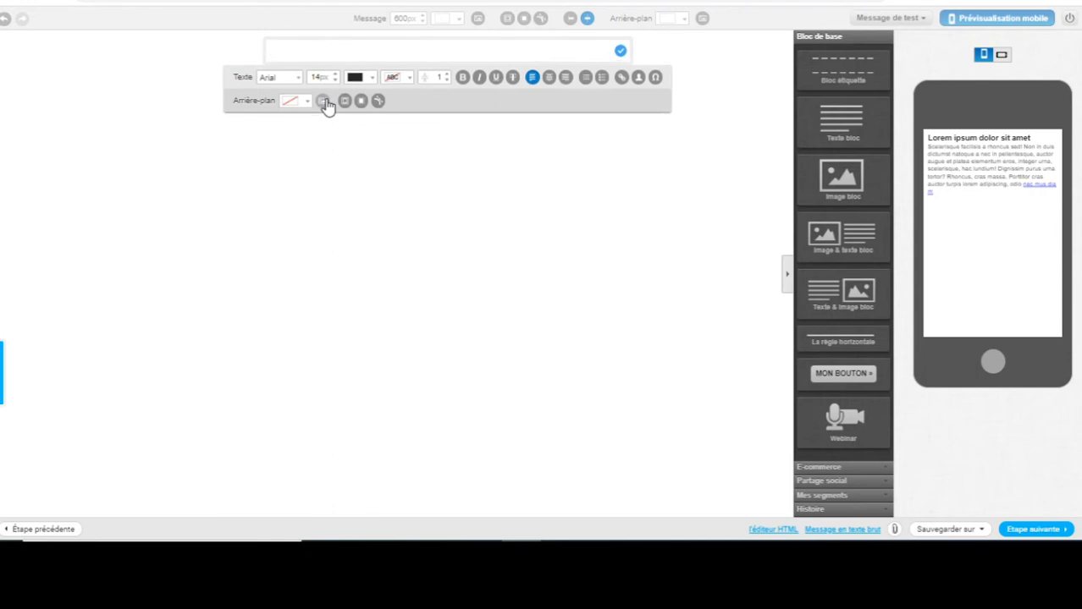
{"action": "type", "text": "Bonojou"}
{"action": "key", "text": "BackSpace"}
{"action": "key", "text": "BackSpace"}
{"action": "key", "text": "BackSpace"}
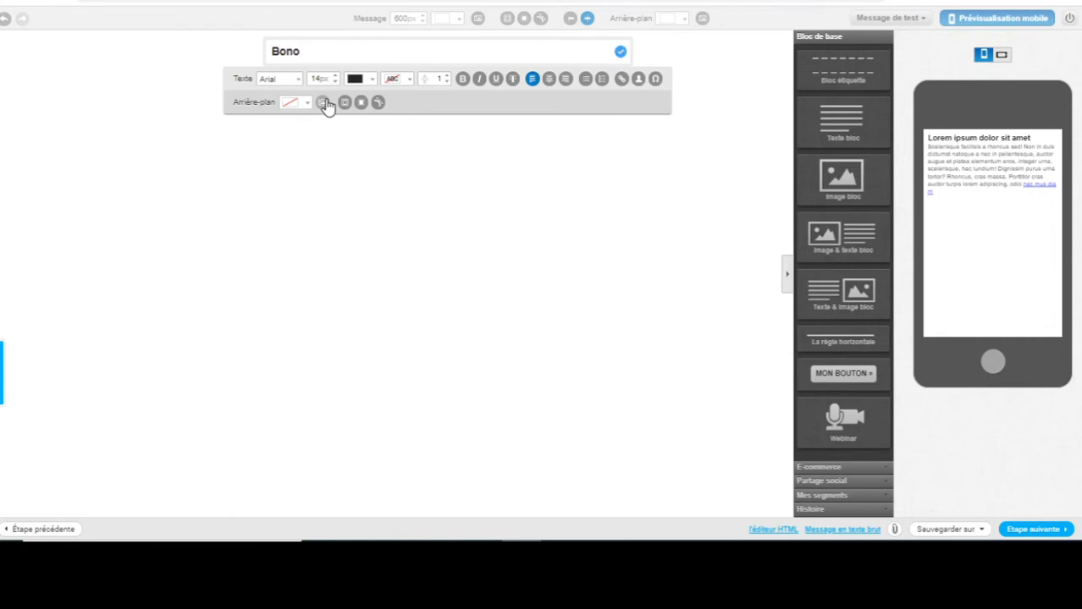
{"action": "type", "text": "jour,"}
{"action": "key", "text": "Return"}
{"action": "type", "text": "M"}
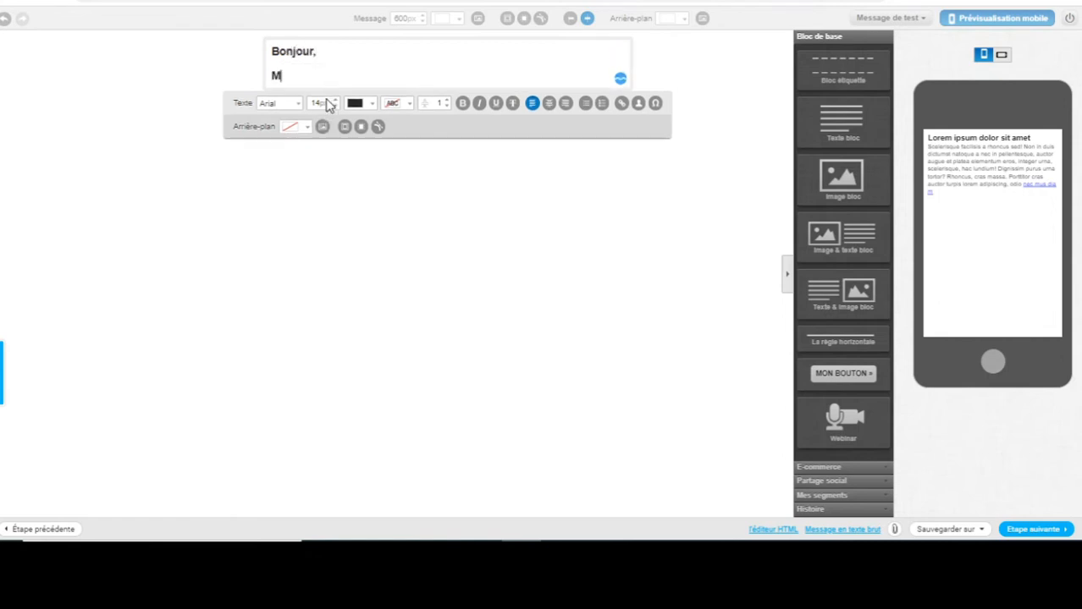
{"action": "type", "text": "erci pour votre avo"}
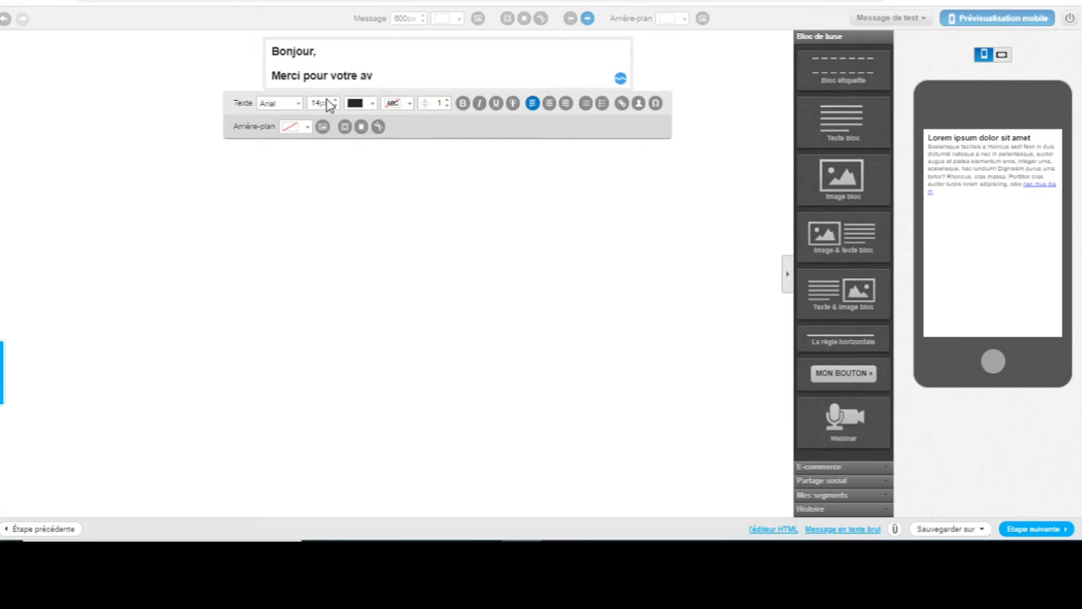
{"action": "key", "text": "BackSpace"}
{"action": "type", "text": "bonnement à ma newsletter."}
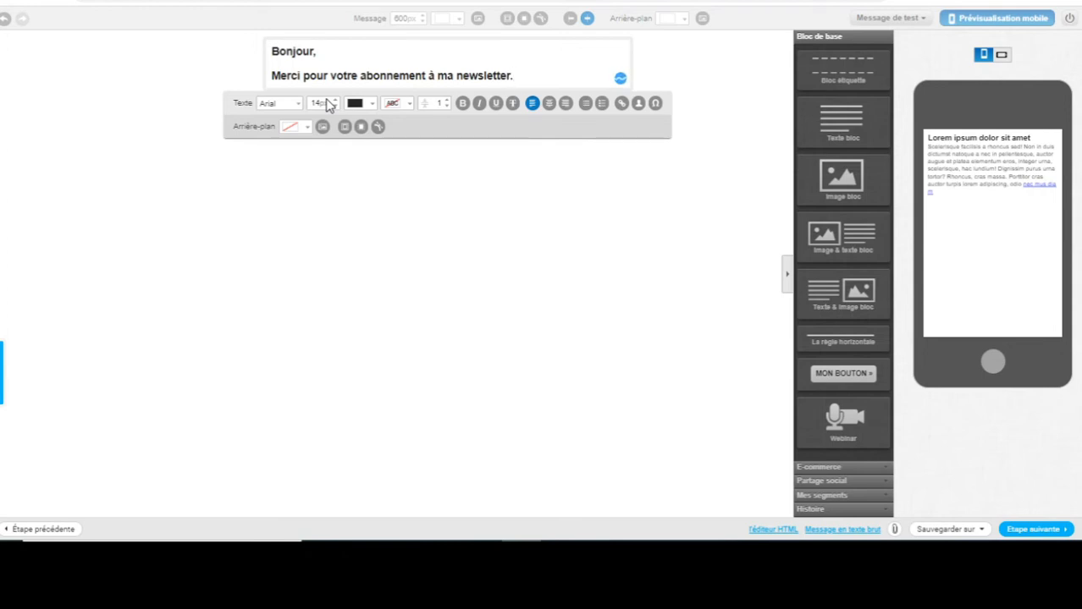
Add a separate line about receiving the free course, then close with 'Bonne lecture'.
{"action": "type", "text": "vous rece"}
{"action": "key", "text": "Left"}
{"action": "key", "text": "Left"}
{"action": "key", "text": "Left"}
{"action": "key", "text": "Left"}
{"action": "key", "text": "Left"}
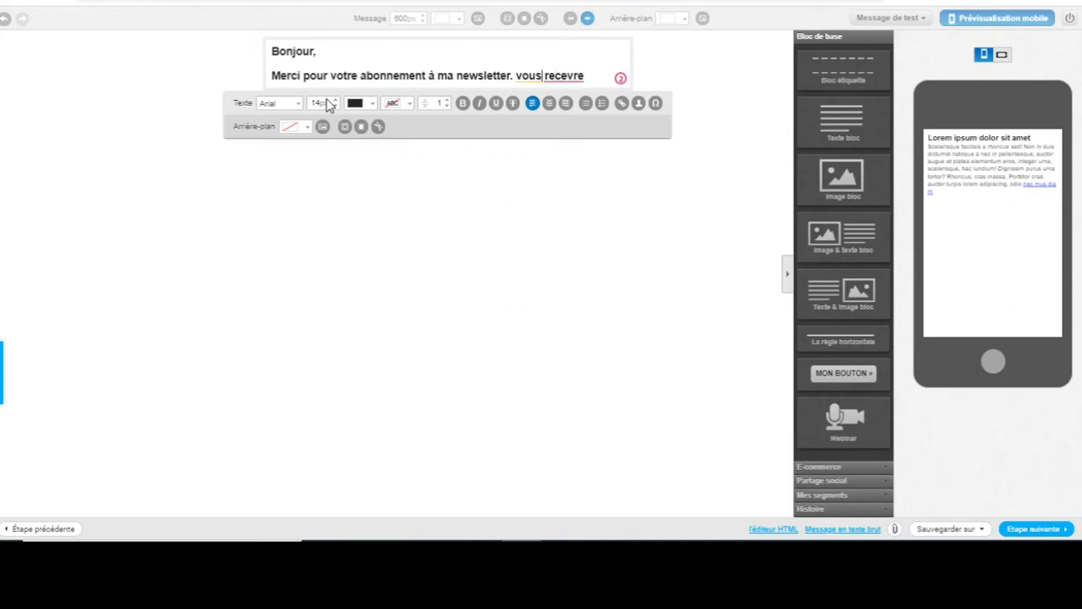
{"action": "key", "text": "Return"}
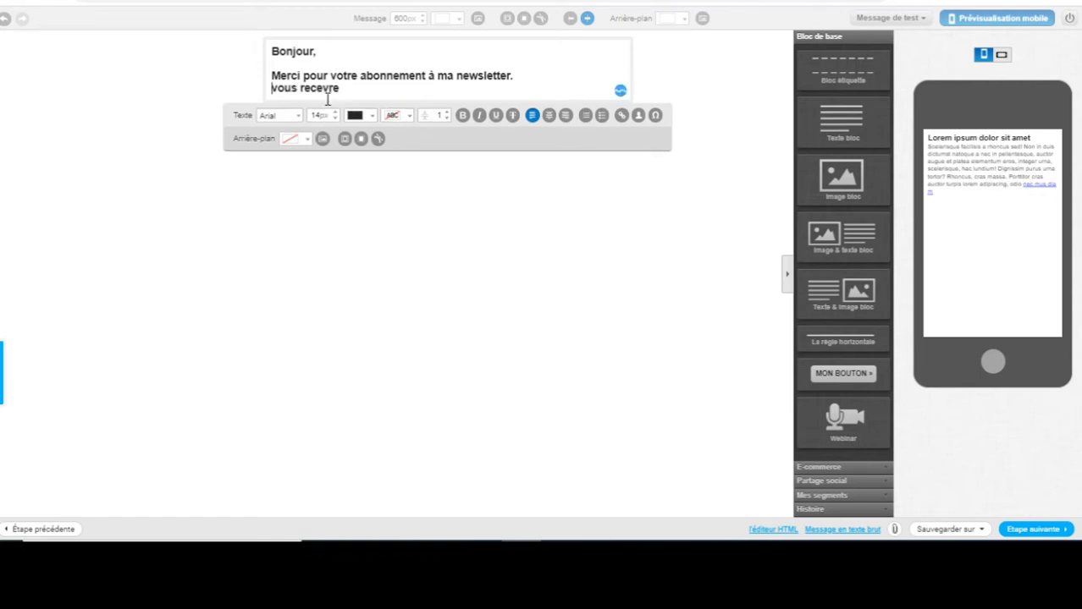
{"action": "key", "text": "Return"}
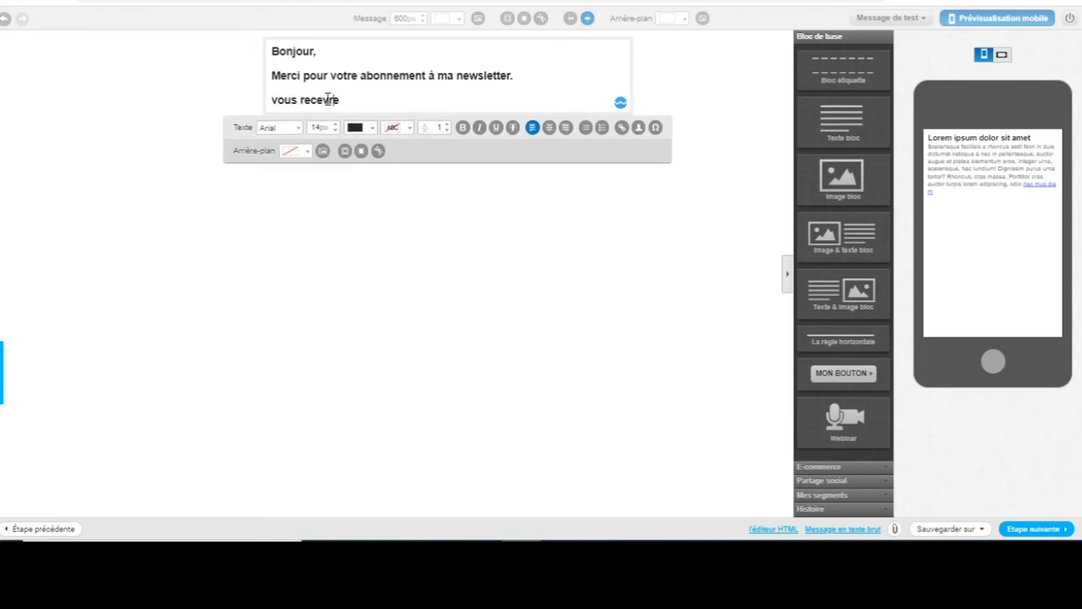
{"action": "type", "text": "z"}
{"action": "key", "text": "BackSpace"}
{"action": "type", "text": "V"}
{"action": "type", "text": "votre c"}
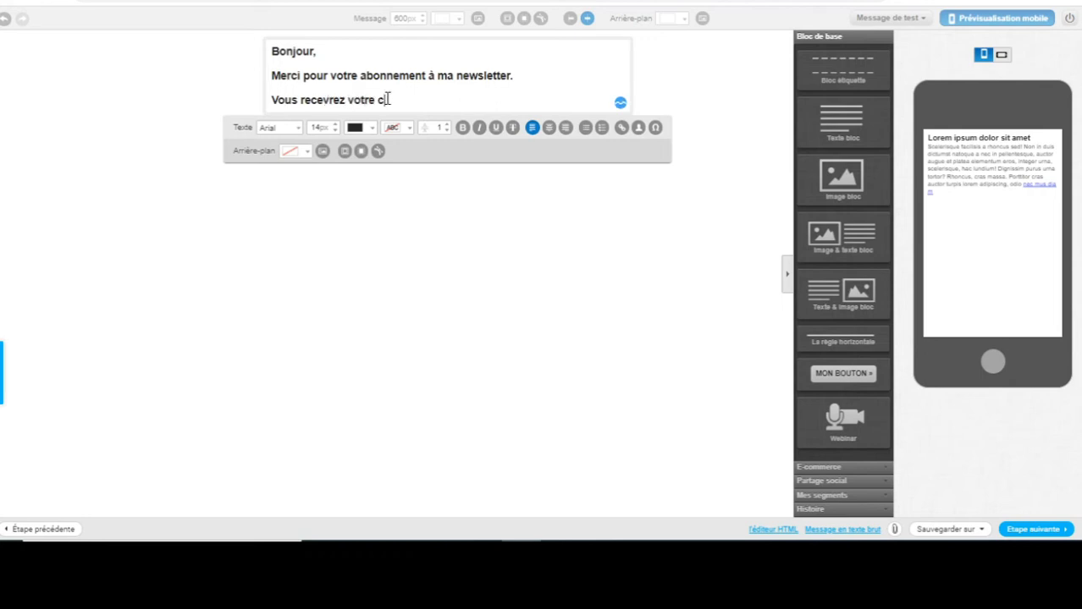
{"action": "type", "text": "ours gratuit dans un instant."}
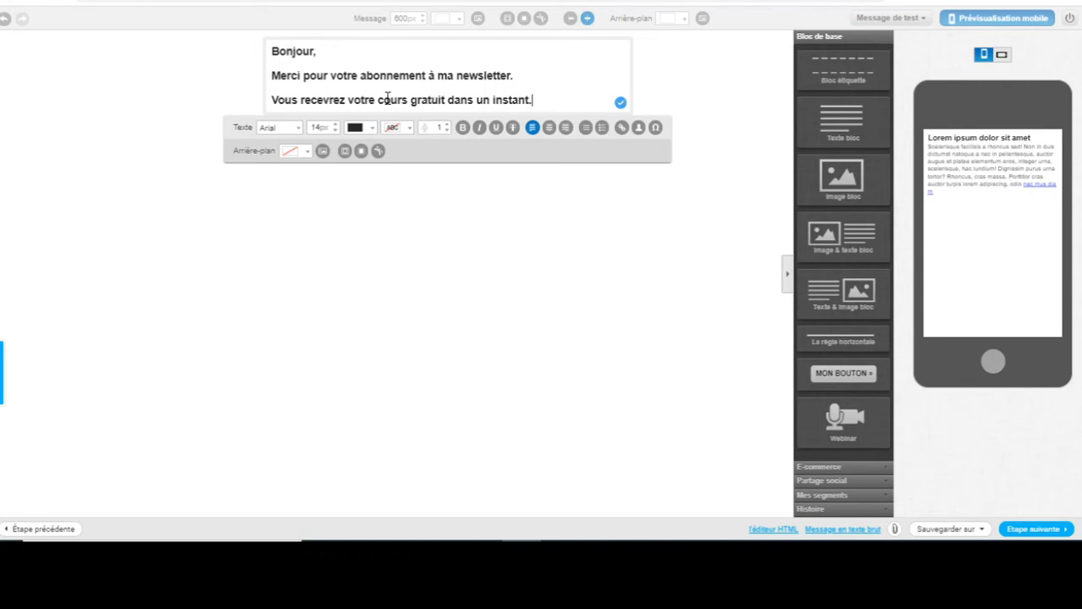
{"action": "key", "text": "Return"}
{"action": "key", "text": "Return"}
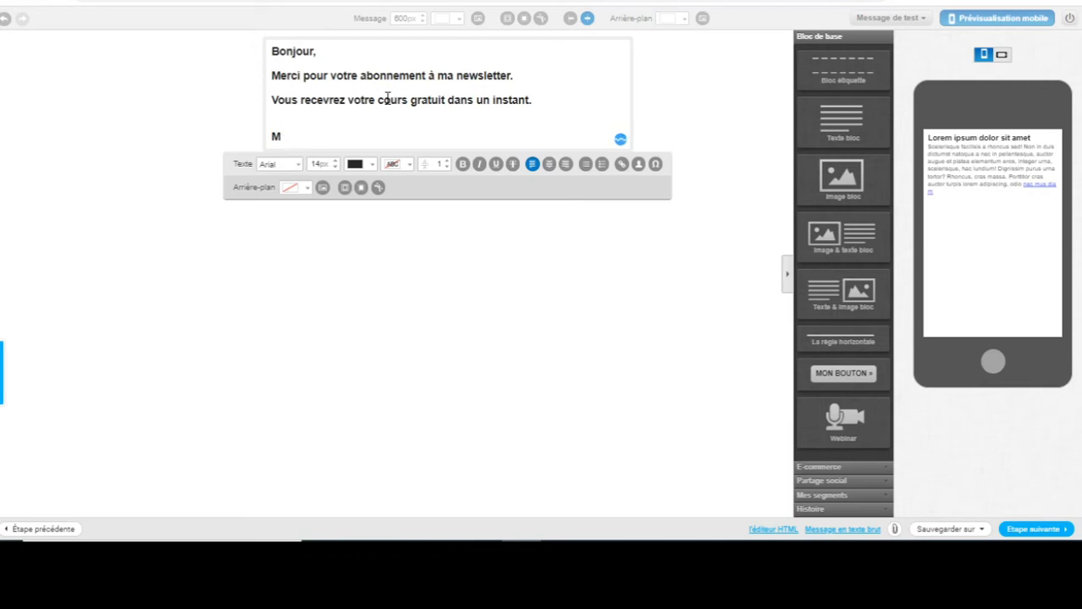
{"action": "key", "text": "BackSpace"}
{"action": "type", "text": "Bonne lecture"}
Preview the thank-you e-mail on mobile, first landscape, then portrait.
{"action": "left_click", "coordinate": [994, 23]}
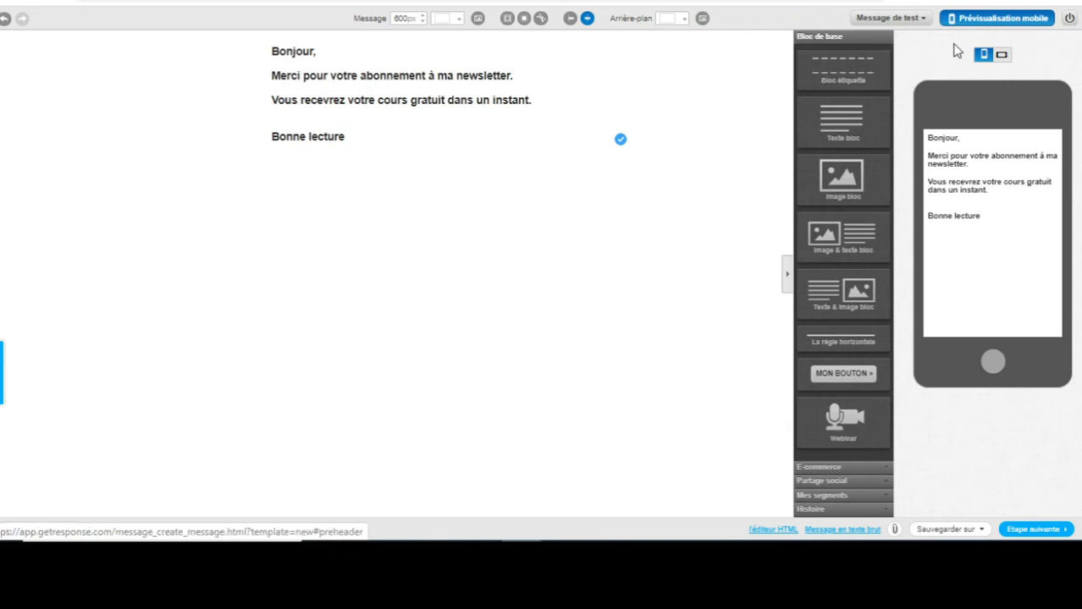
{"action": "mouse_move", "coordinate": [661, 161]}
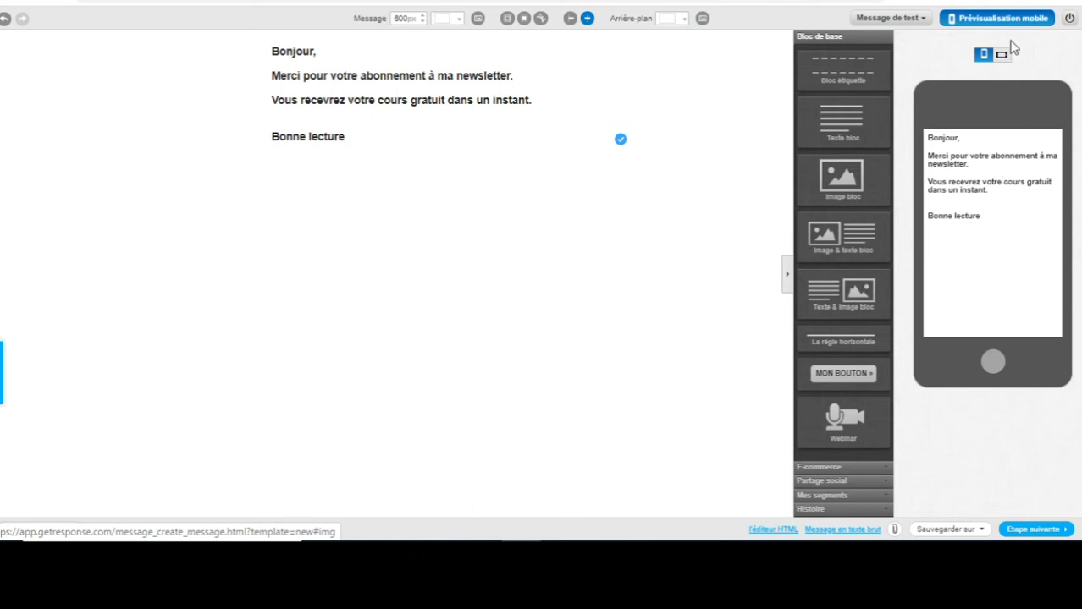
{"action": "left_click", "coordinate": [1001, 54]}
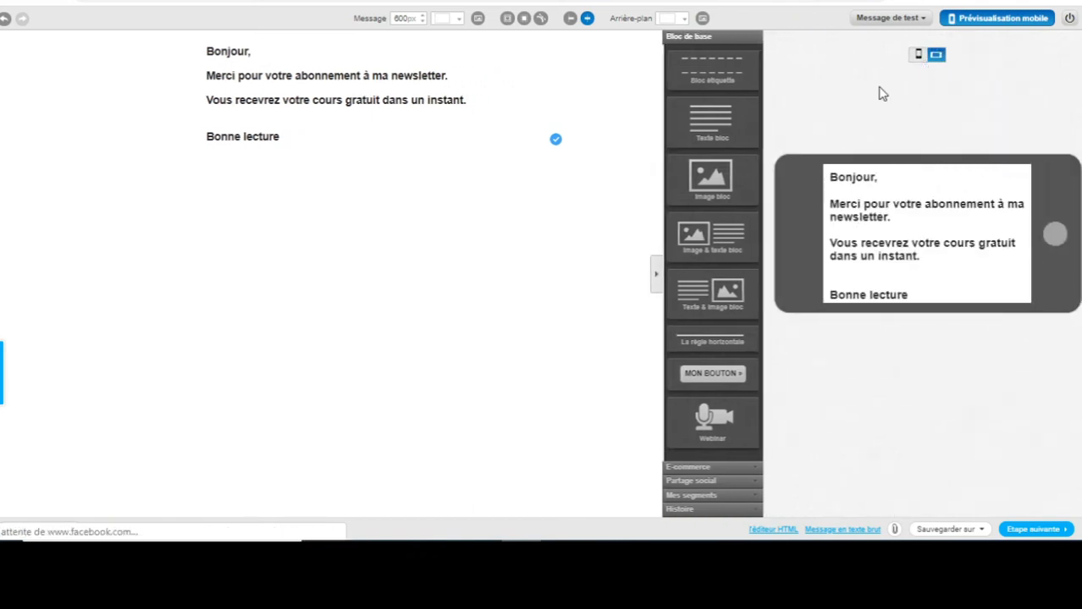
{"action": "left_click", "coordinate": [917, 56]}
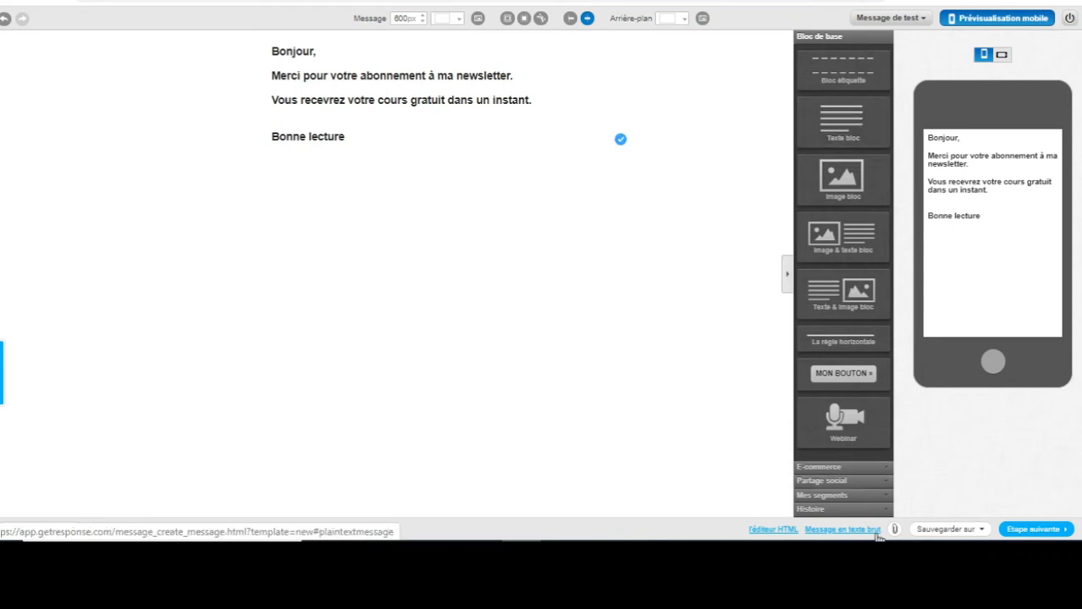
Return to the autoresponder settings, confirming name monpremier-ar and list maliste-a.
{"action": "left_click", "coordinate": [1041, 532]}
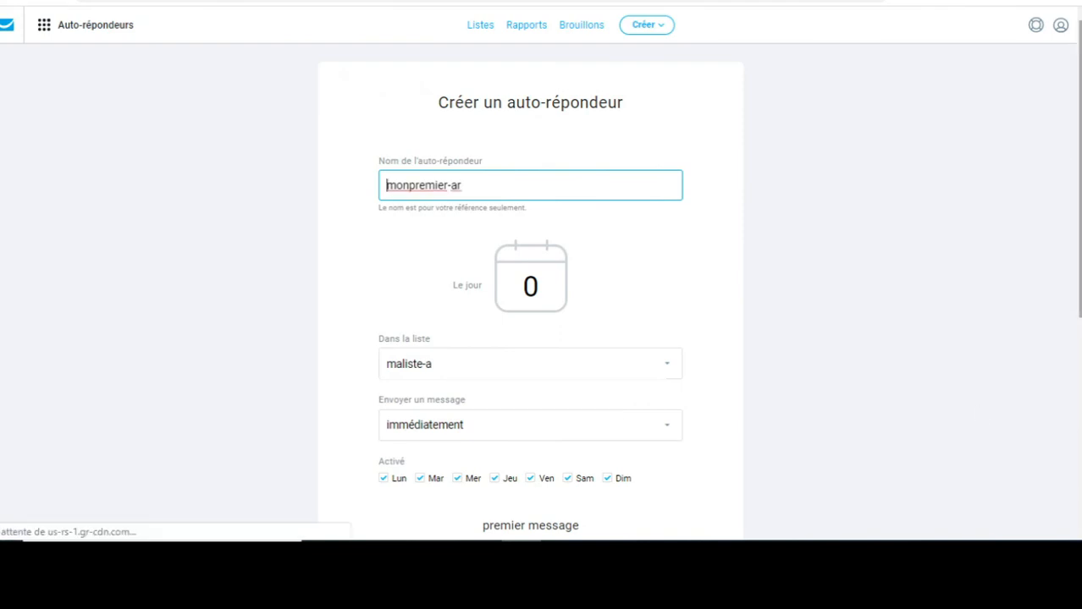
{"action": "left_click_drag", "start_coordinate": [1080, 165], "coordinate": [1080, 198]}
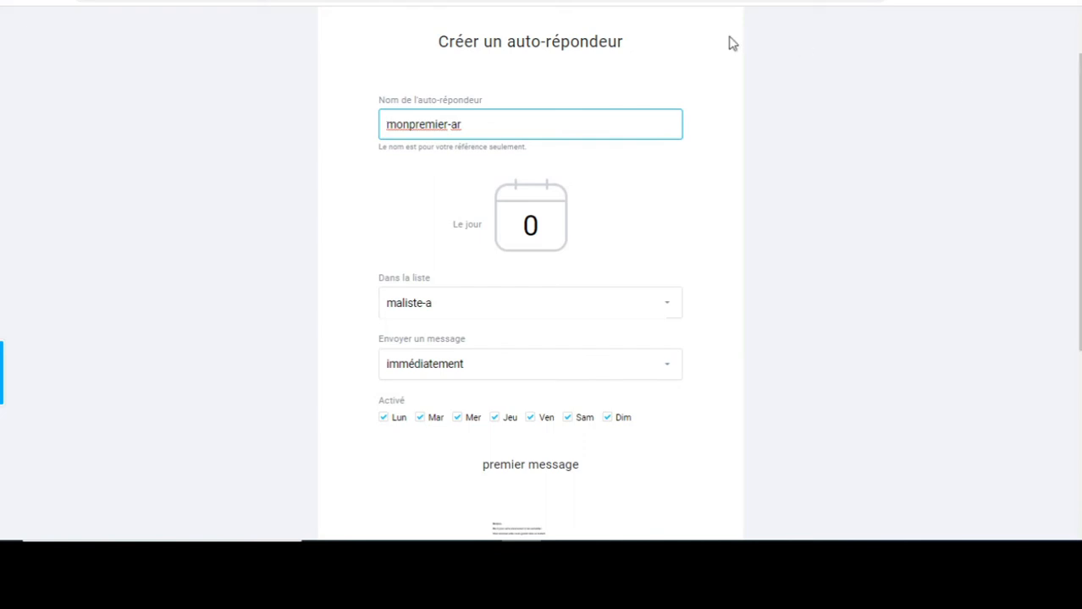
{"action": "left_click", "coordinate": [472, 129]}
{"action": "left_click_drag", "start_coordinate": [1080, 178], "coordinate": [1080, 249]}
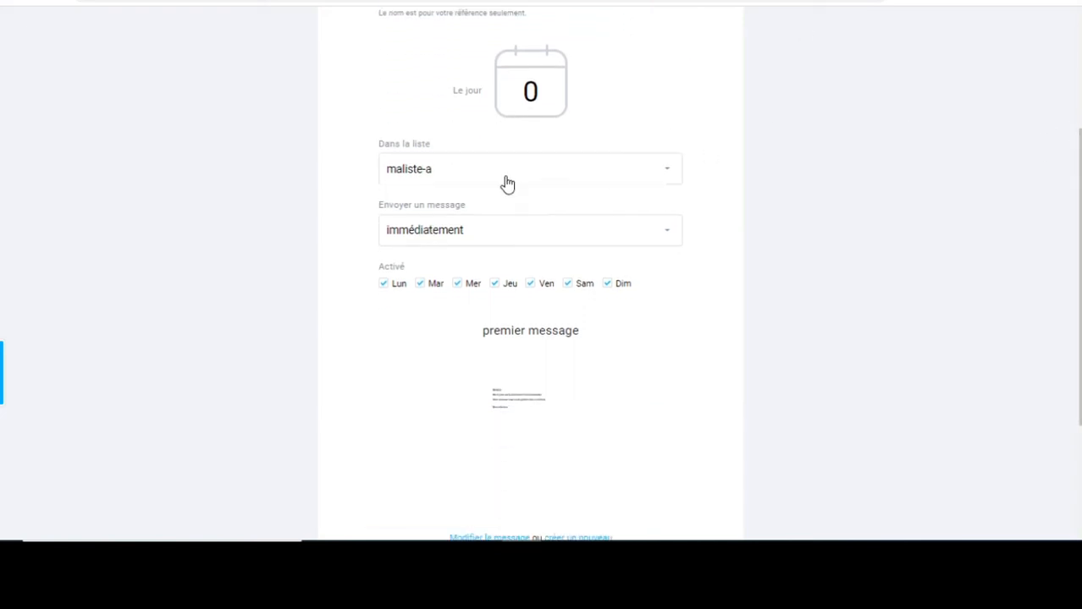
{"action": "left_click", "coordinate": [479, 173]}
{"action": "left_click", "coordinate": [332, 282]}
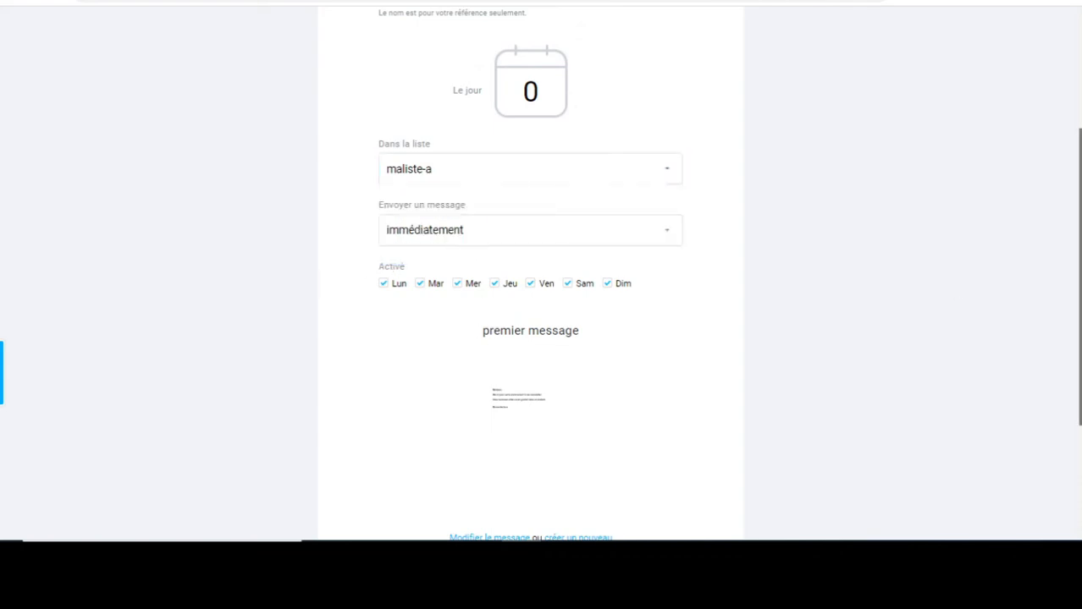
{"action": "scroll", "coordinate": [862, 193], "scroll_direction": "down", "scroll_amount": 2}
{"action": "mouse_move", "coordinate": [476, 252]}
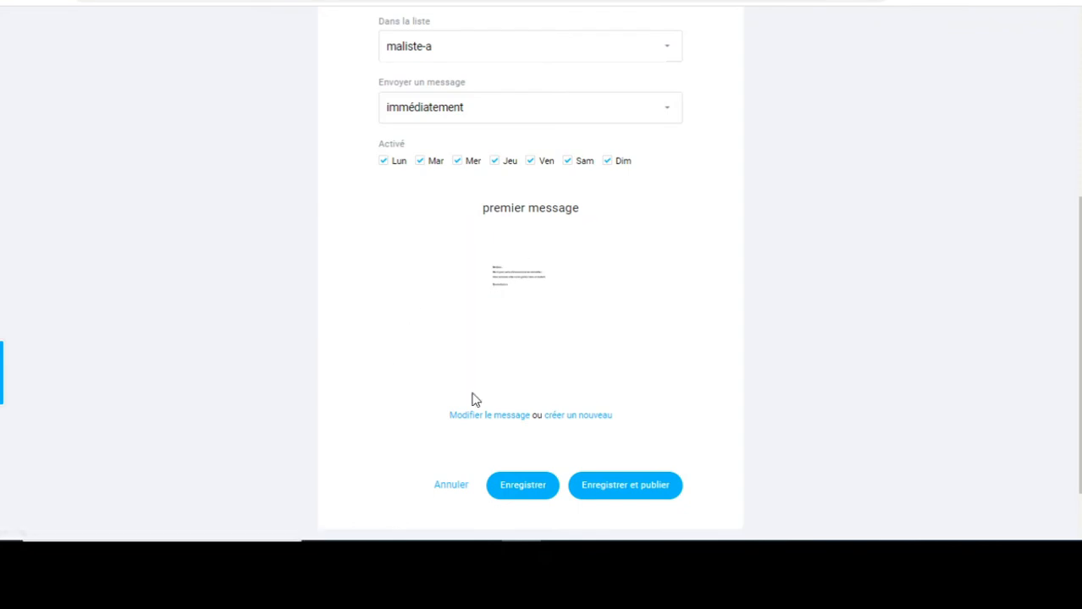
{"action": "scroll", "coordinate": [716, 390], "scroll_direction": "down", "scroll_amount": 1}
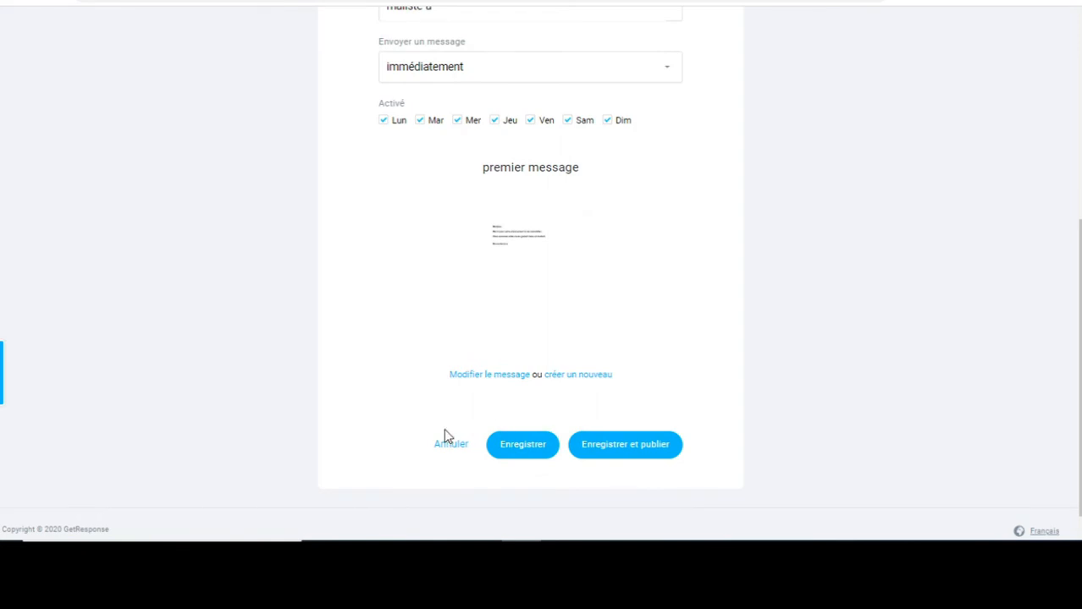
Save and publish the autoresponder, then view autoresponders as a list and back as a calendar.
{"action": "left_click", "coordinate": [631, 449]}
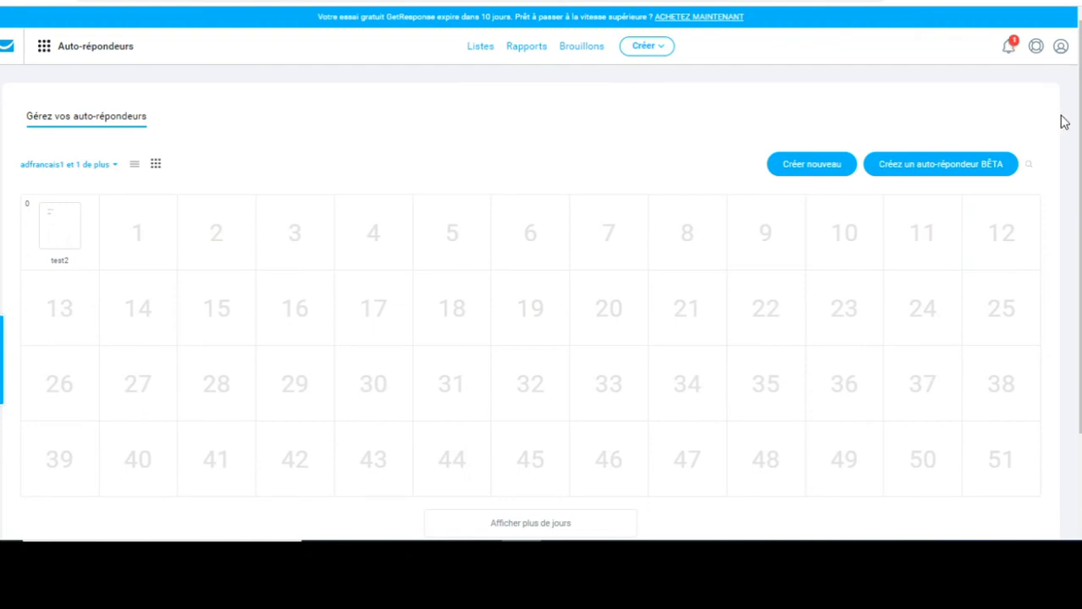
{"action": "scroll", "coordinate": [1050, 152], "scroll_direction": "down", "scroll_amount": 1}
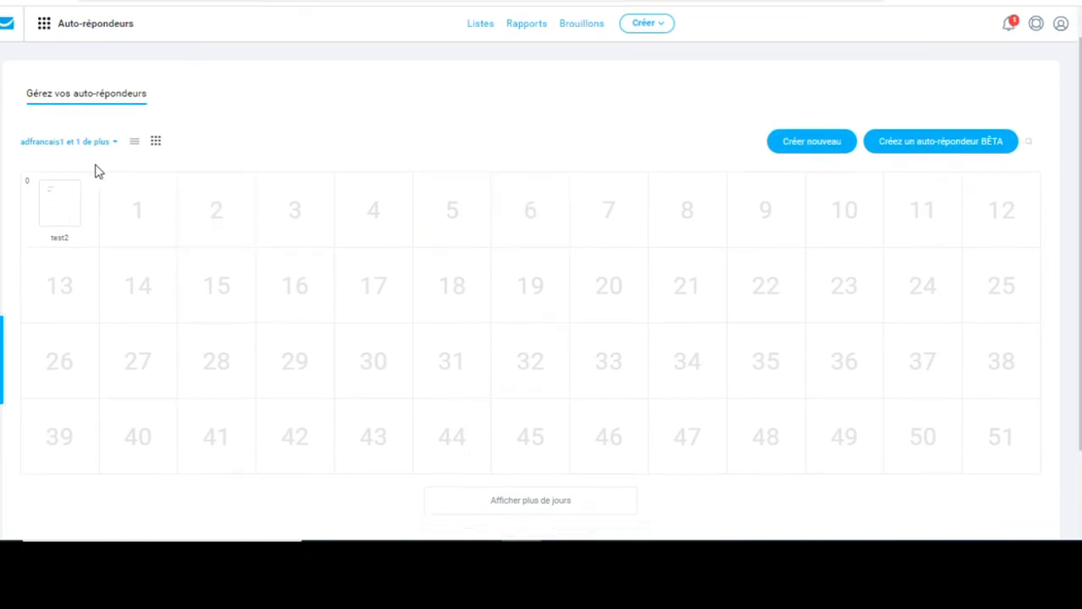
{"action": "left_click", "coordinate": [133, 143]}
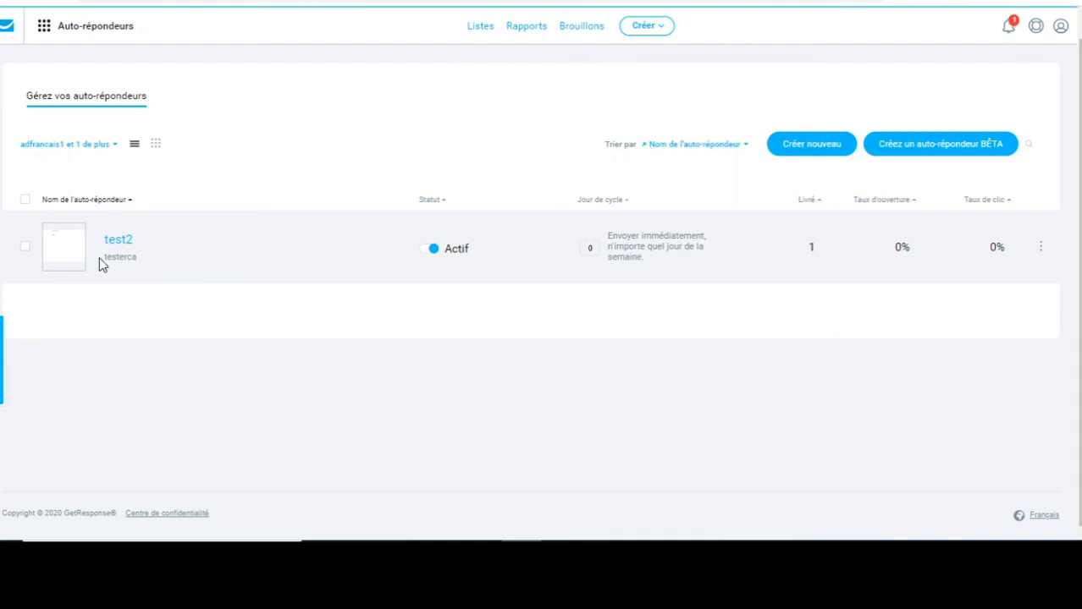
{"action": "left_click", "coordinate": [157, 144]}
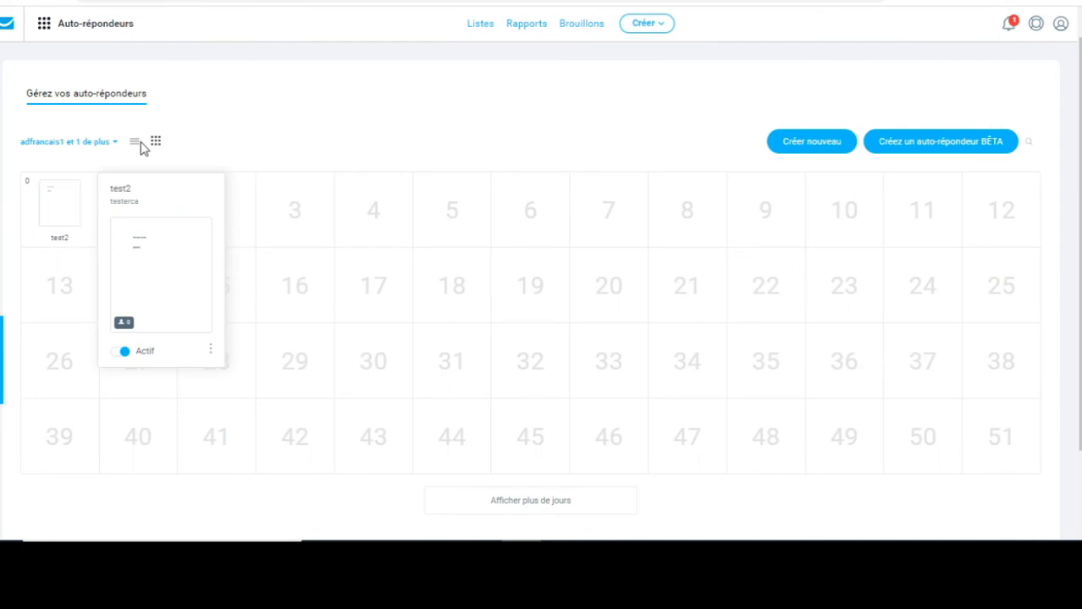
{"action": "mouse_move", "coordinate": [61, 211]}
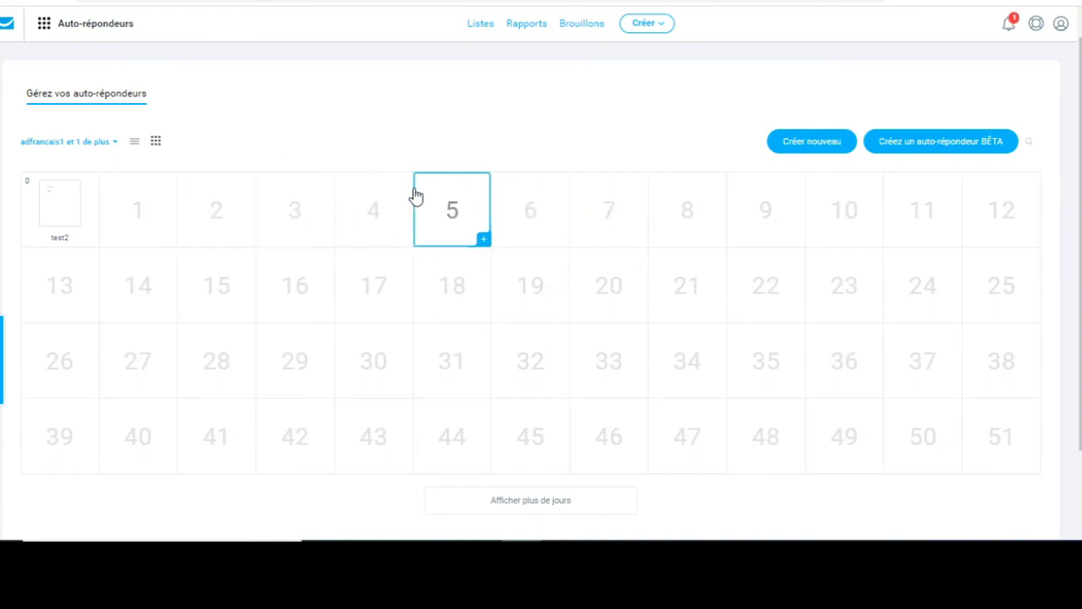
Filter autoresponders to maliste-a only, dropping testerca and adfrancais1, and show them as a list.
{"action": "mouse_move", "coordinate": [31, 221]}
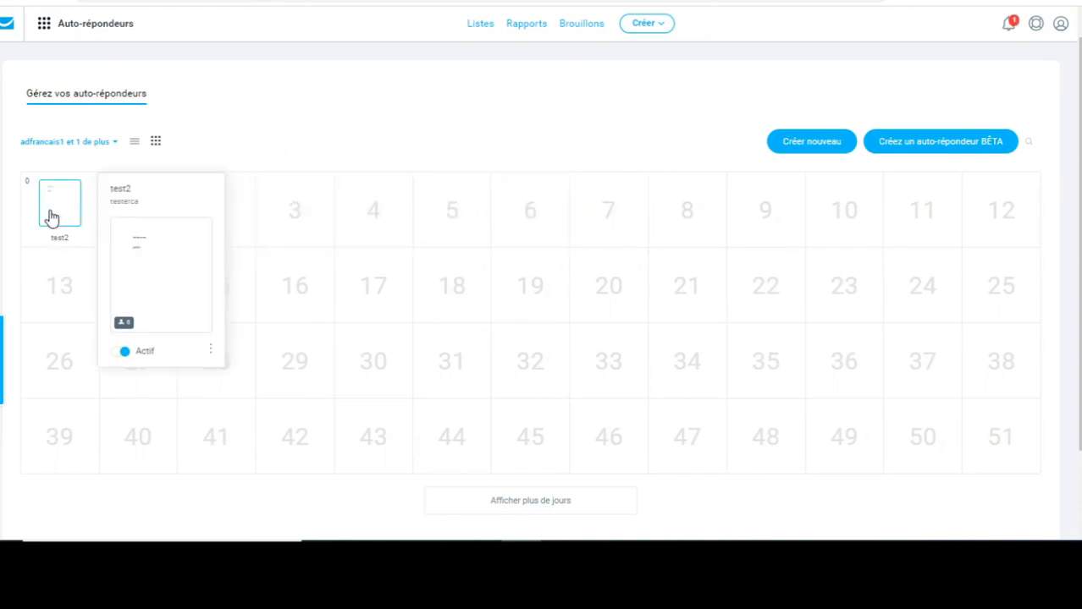
{"action": "left_click", "coordinate": [114, 144]}
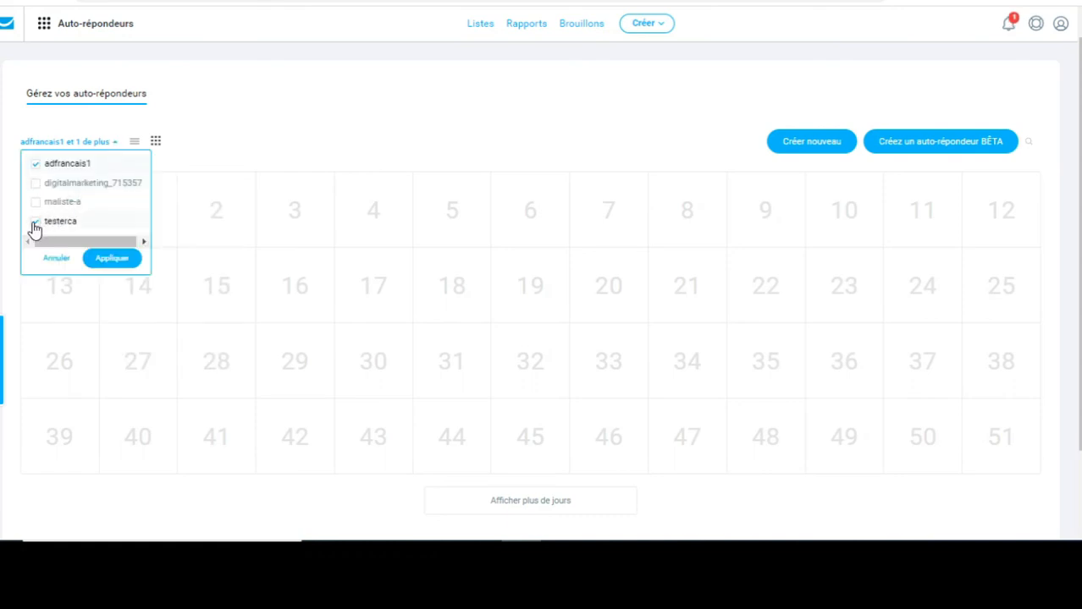
{"action": "left_click", "coordinate": [271, 132]}
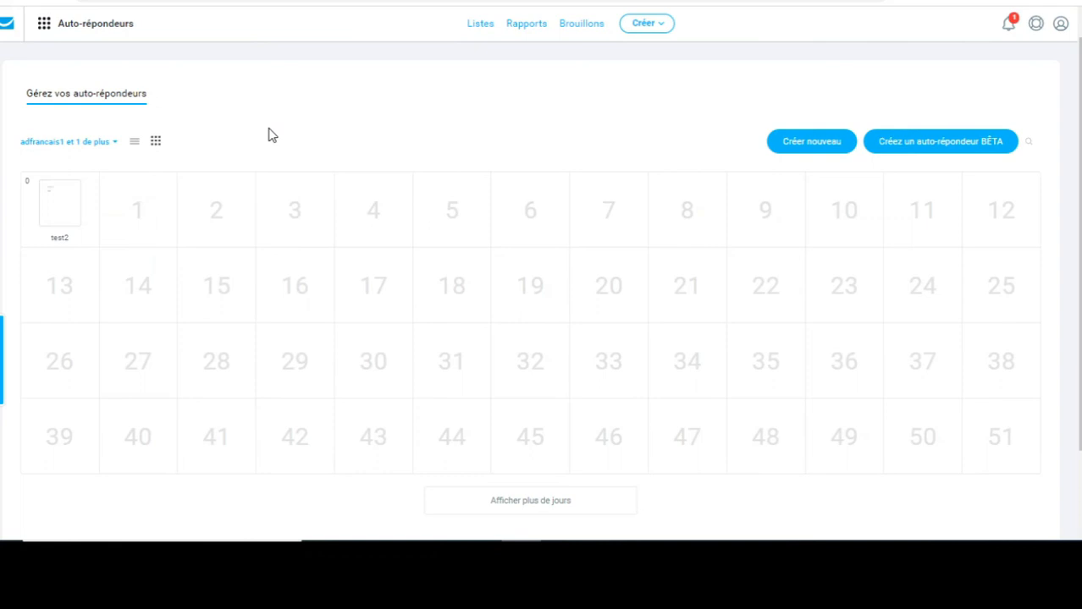
{"action": "left_click", "coordinate": [114, 144]}
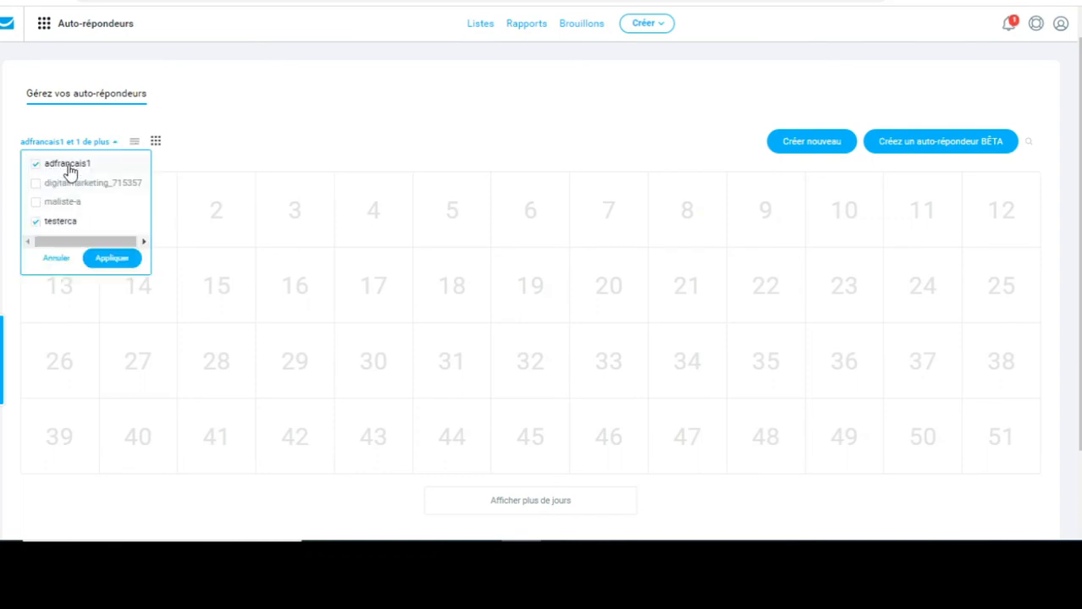
{"action": "left_click", "coordinate": [47, 225]}
{"action": "left_click", "coordinate": [35, 165]}
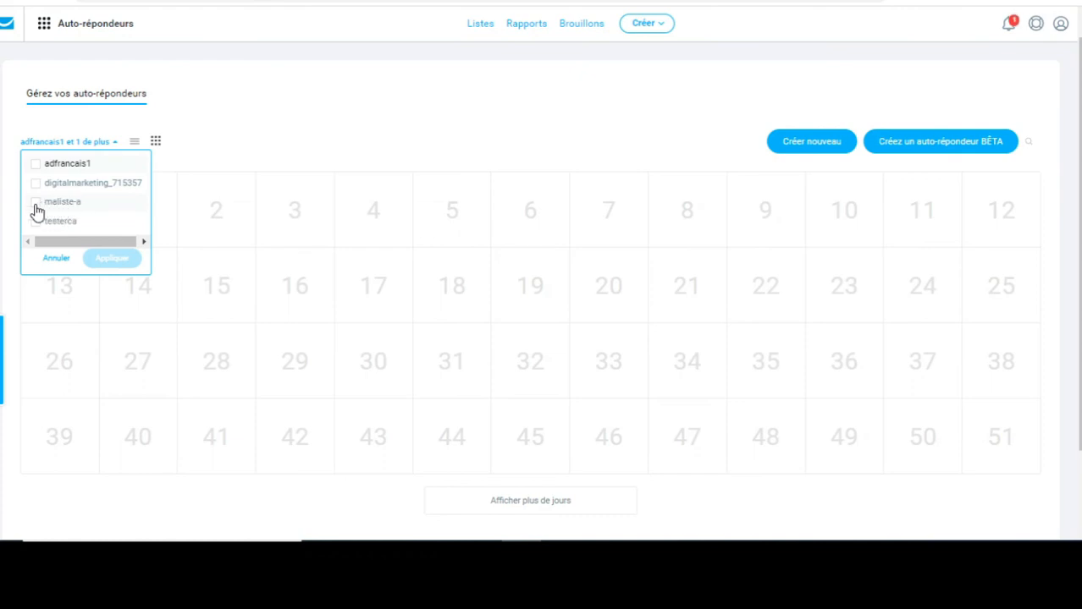
{"action": "left_click", "coordinate": [35, 203]}
{"action": "left_click", "coordinate": [112, 259]}
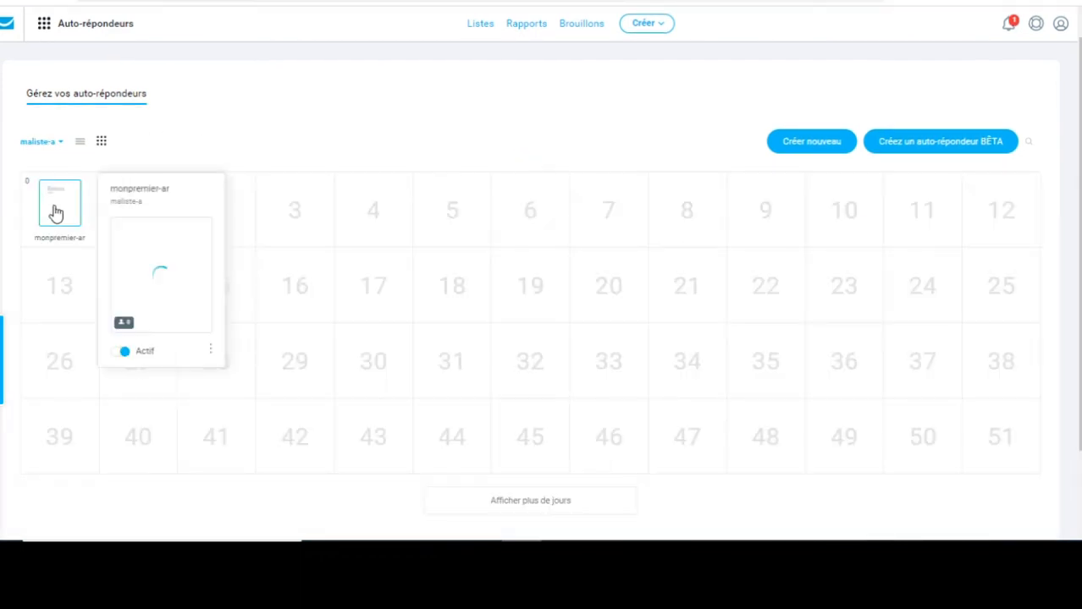
{"action": "mouse_move", "coordinate": [76, 209]}
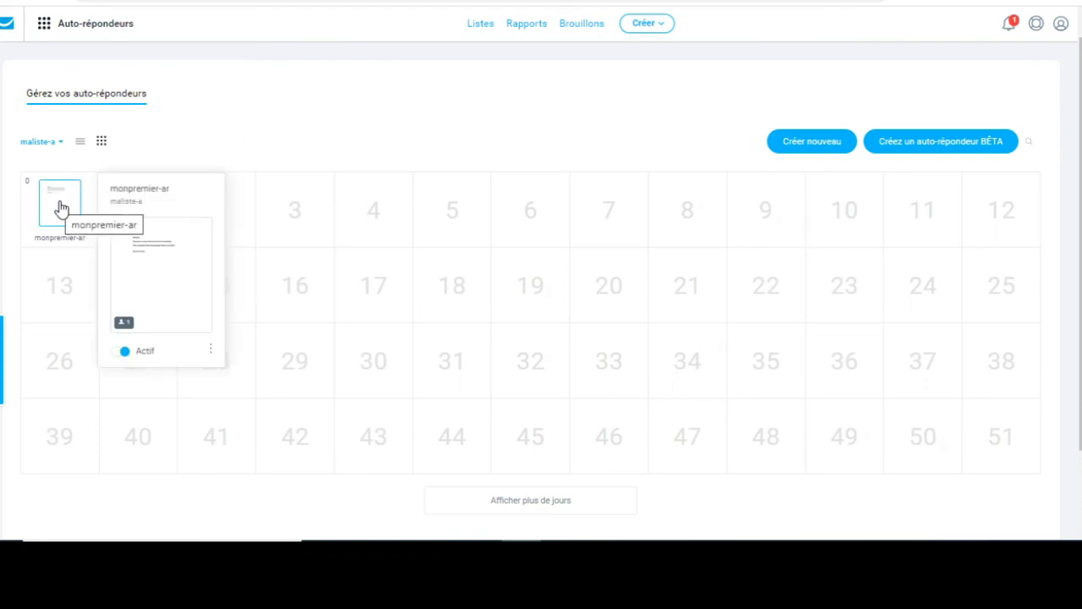
{"action": "left_click", "coordinate": [81, 145]}
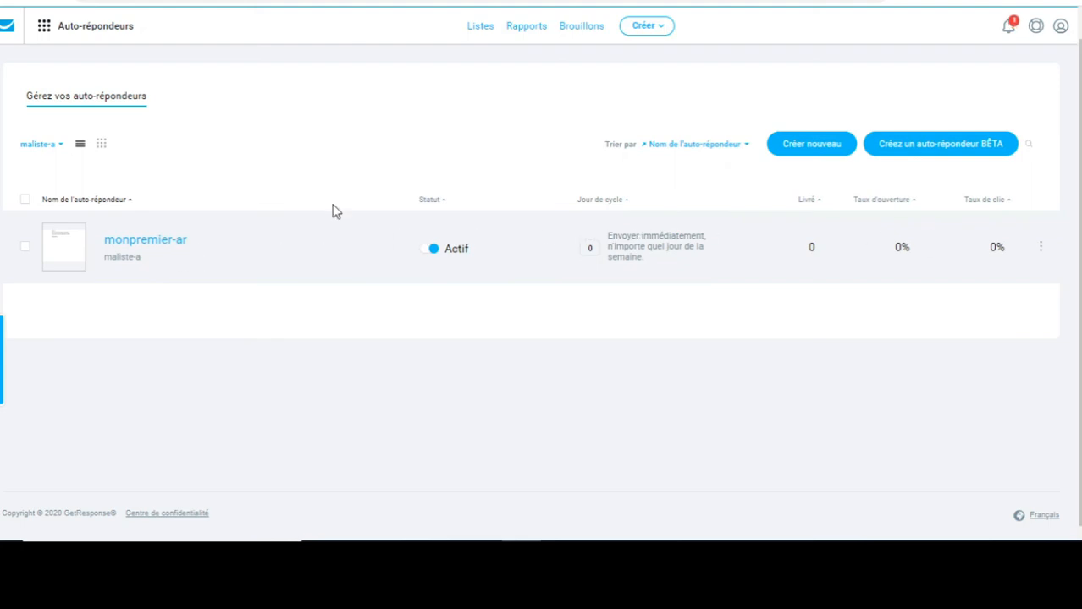
Switch back to the cycle-day calendar view, then return to the GetResponse dashboard.
{"action": "left_click", "coordinate": [101, 146]}
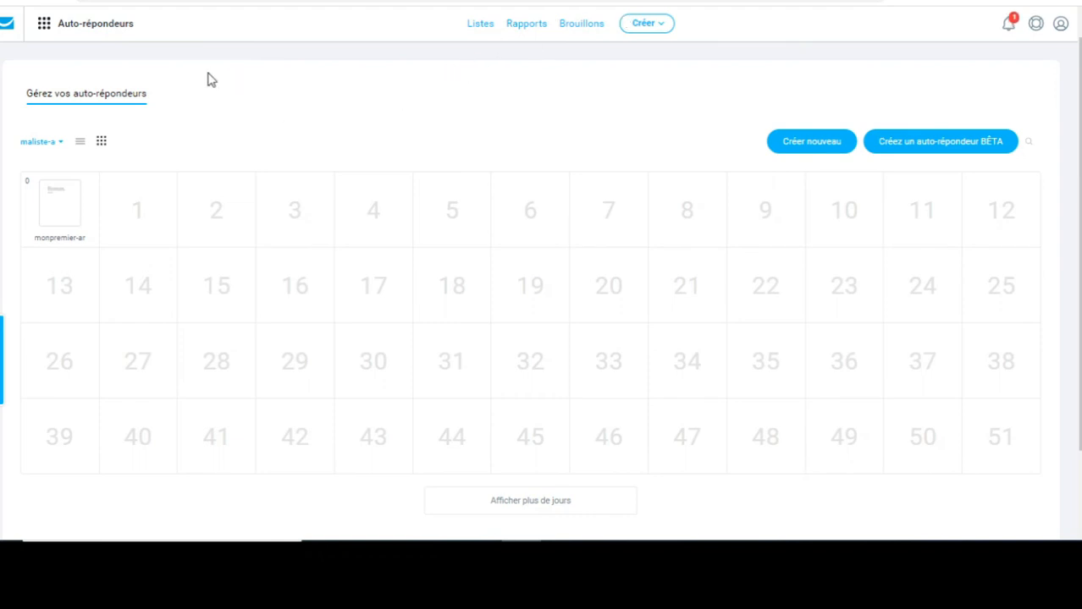
{"action": "left_click_drag", "start_coordinate": [212, 80], "coordinate": [61, 68]}
{"action": "left_click", "coordinate": [8, 30]}
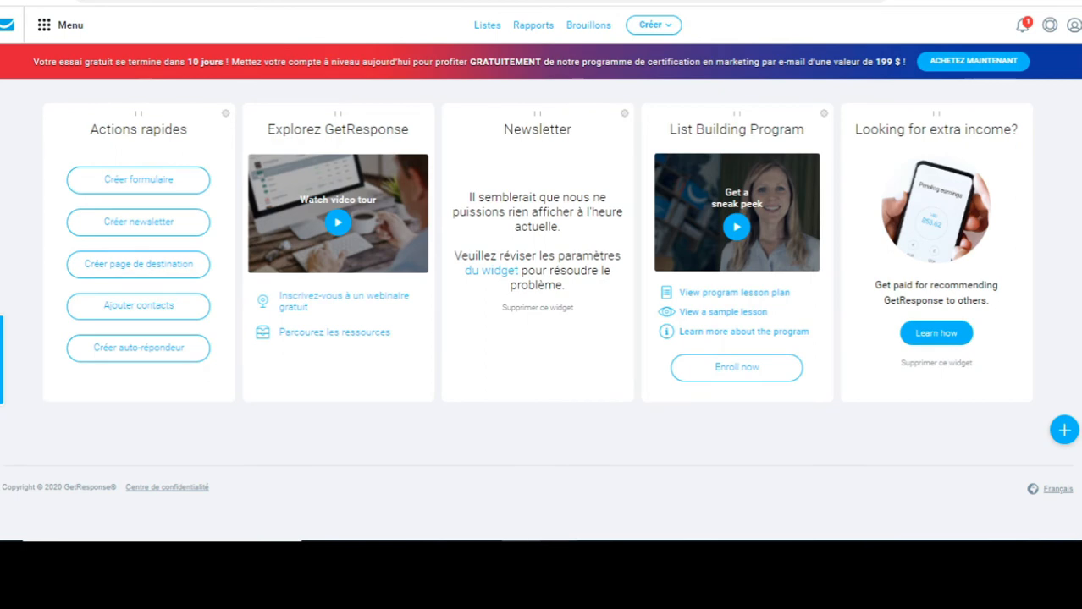
{"action": "mouse_move", "coordinate": [561, 555]}
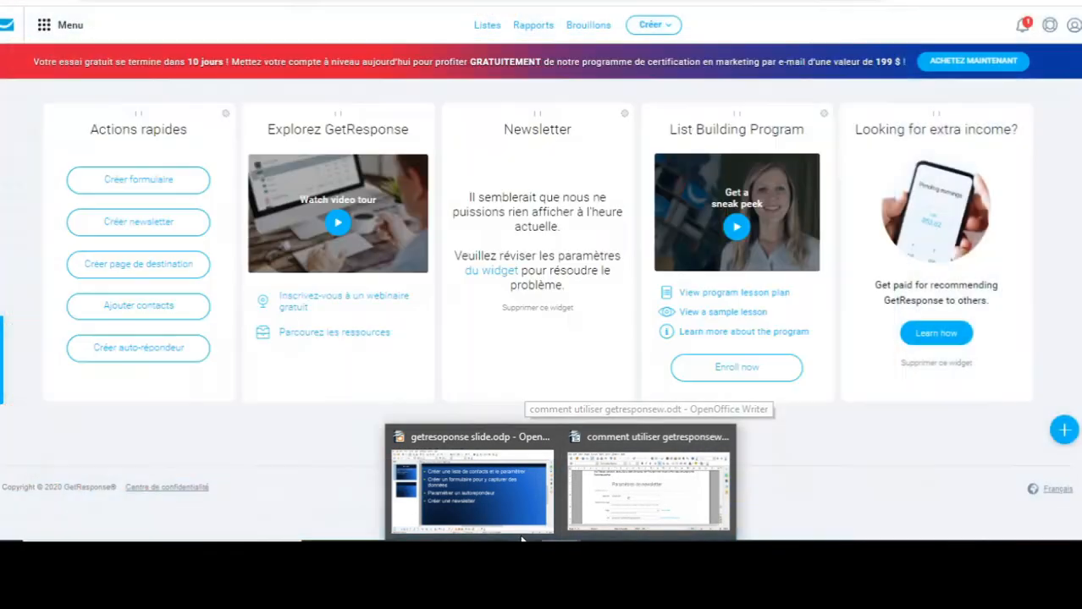
{"action": "left_click", "coordinate": [521, 535]}
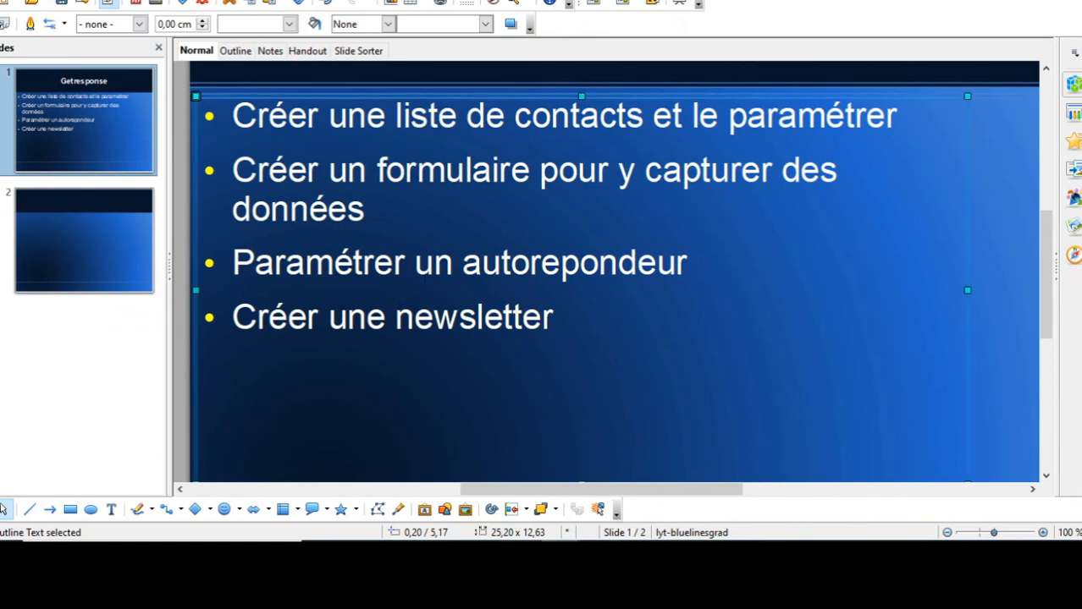
{"action": "mouse_move", "coordinate": [521, 536]}
{"action": "left_click", "coordinate": [521, 483]}
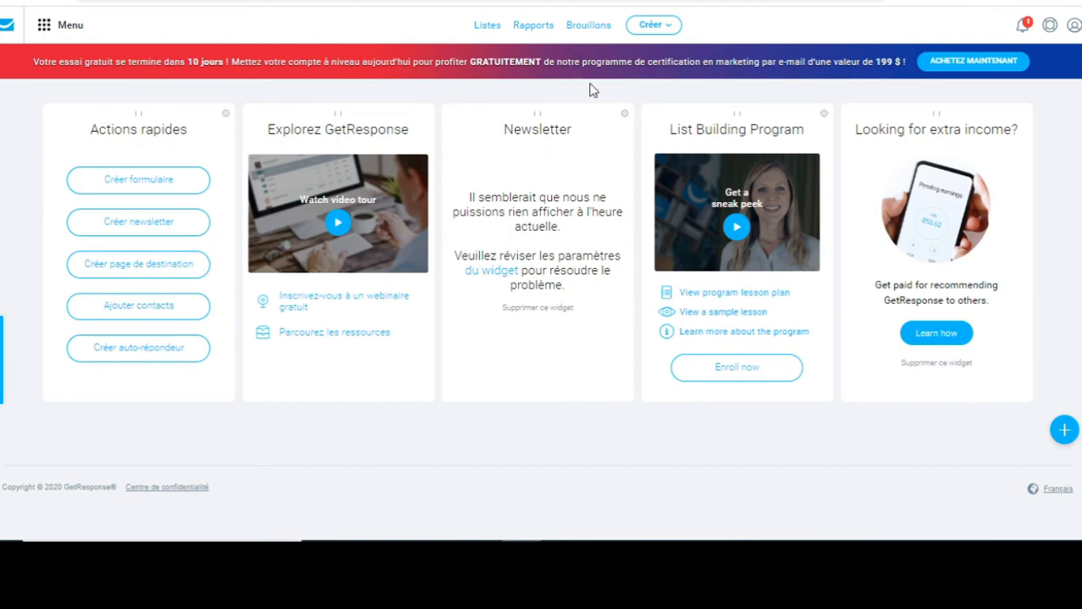
Choose Créer newsletter from the Créer menu in the top bar.
{"action": "left_click", "coordinate": [653, 24]}
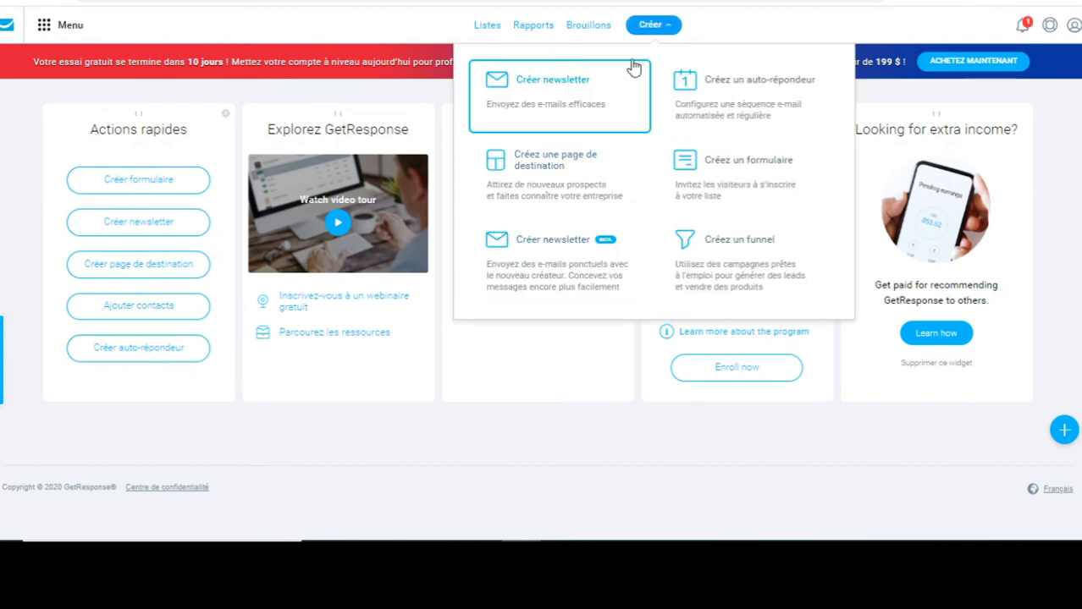
{"action": "left_click", "coordinate": [576, 93]}
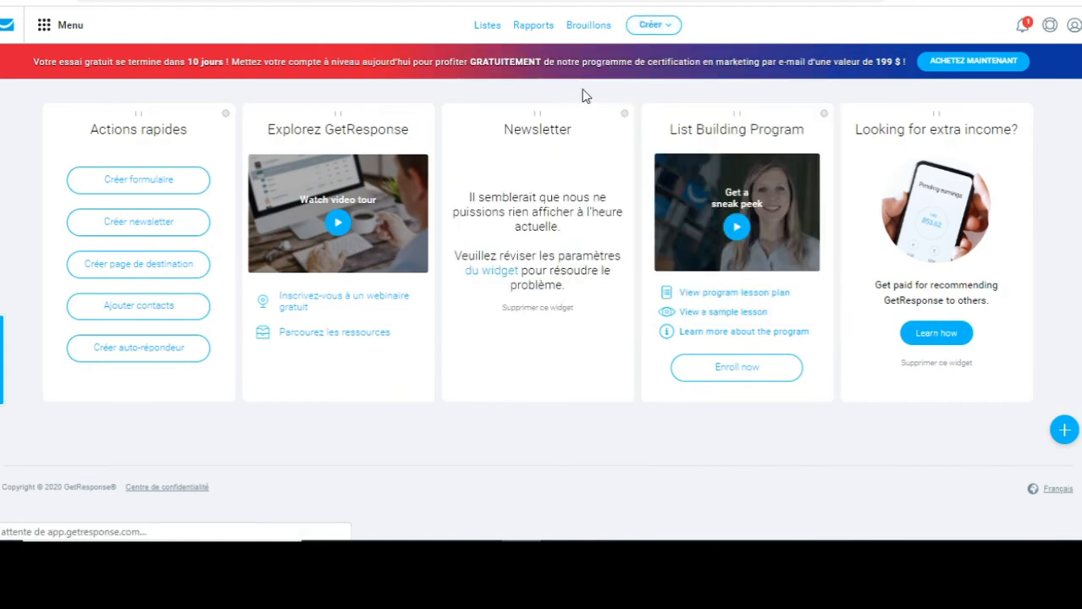
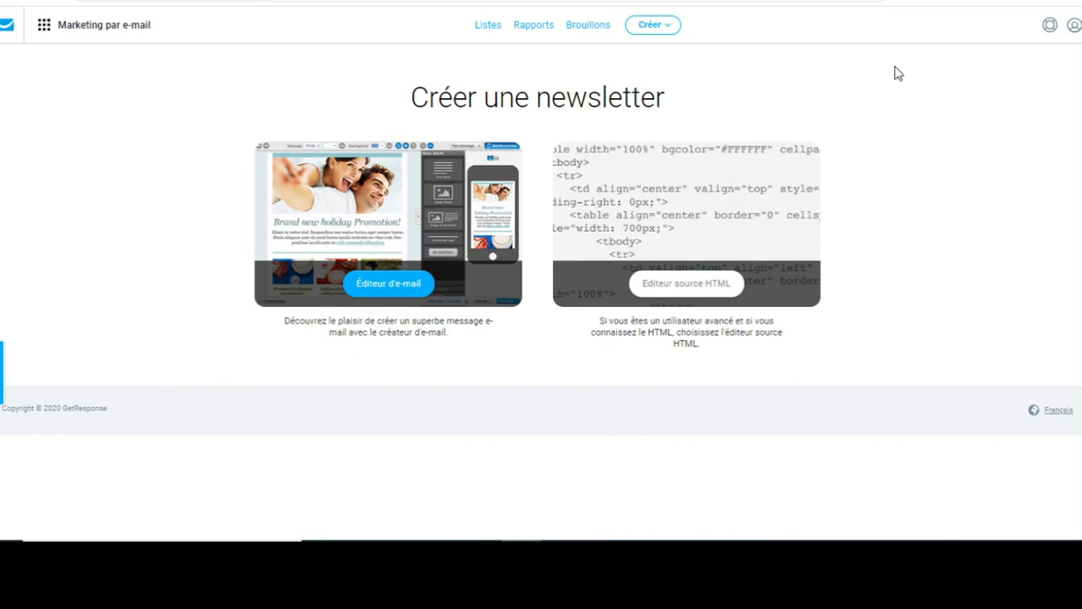
Start a new newsletter with the Éditeur d'e-mail to open its settings form.
{"action": "left_click", "coordinate": [389, 286]}
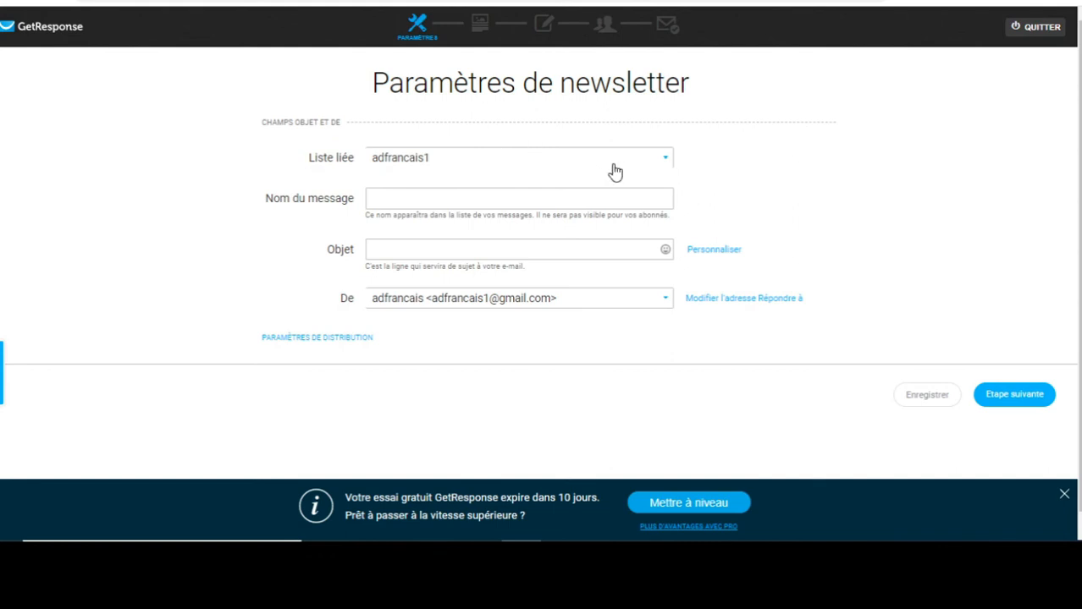
Link the newsletter to maliste-a and name it 'Félicitation vous avez été choisi'.
{"action": "left_click", "coordinate": [564, 162]}
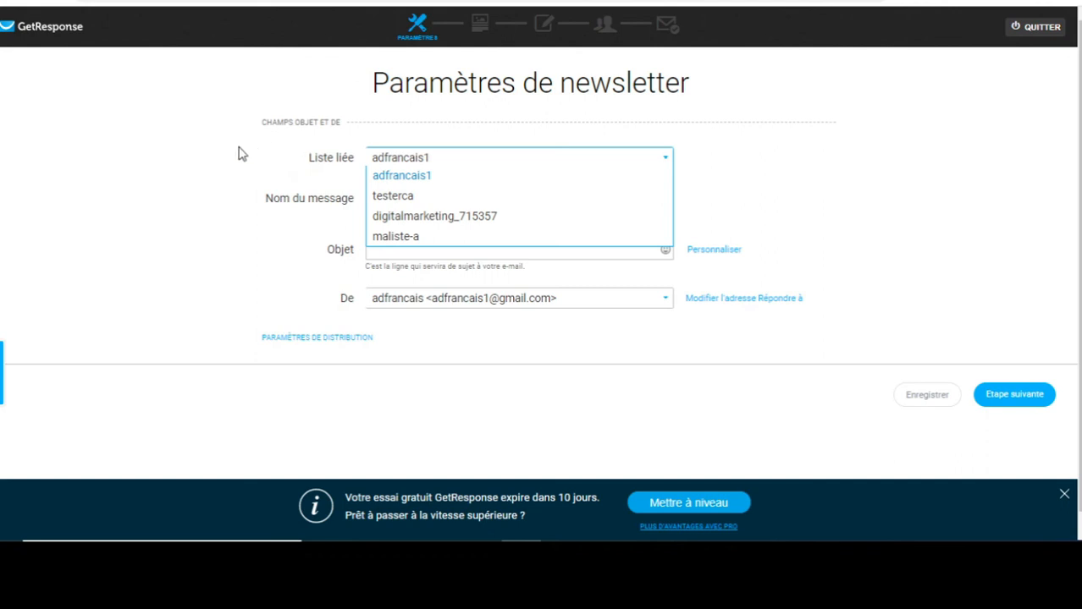
{"action": "left_click", "coordinate": [395, 237]}
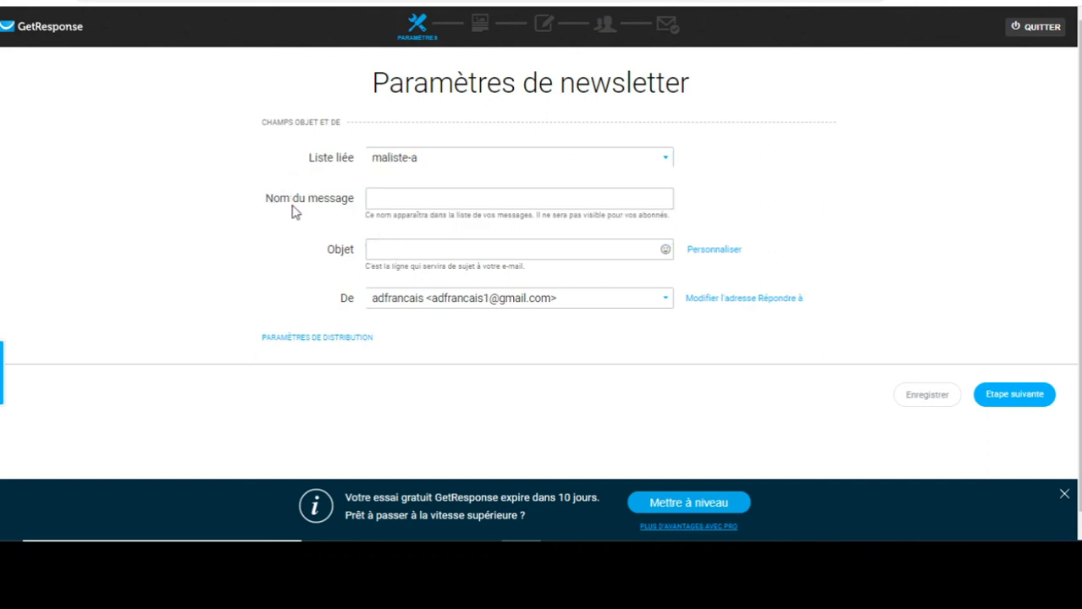
{"action": "left_click", "coordinate": [418, 196]}
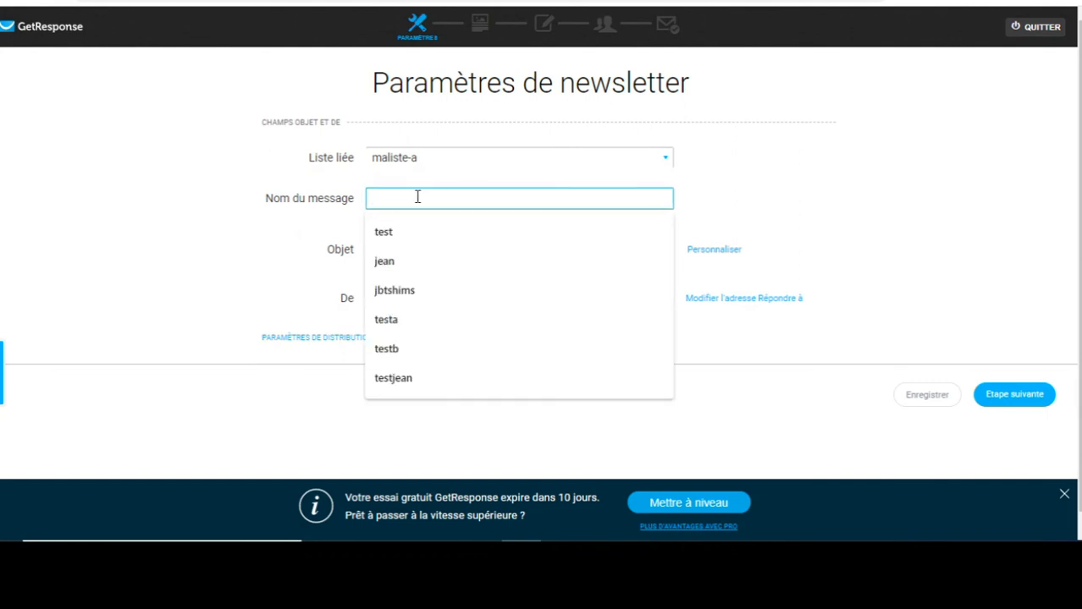
{"action": "type", "text": "fl"}
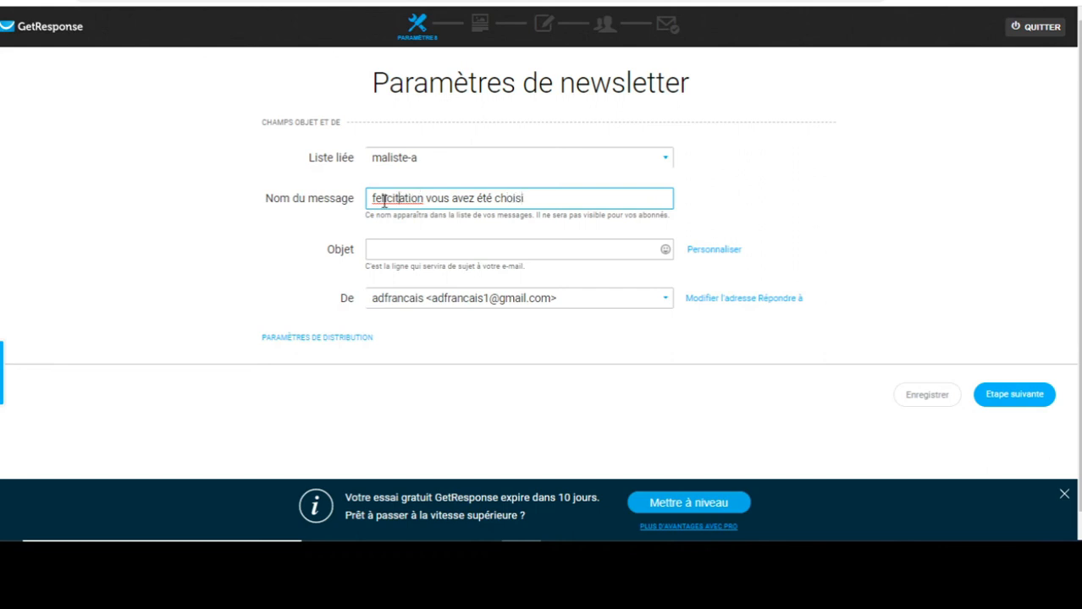
{"action": "double_click", "coordinate": [384, 200]}
{"action": "key", "text": "BackSpace"}
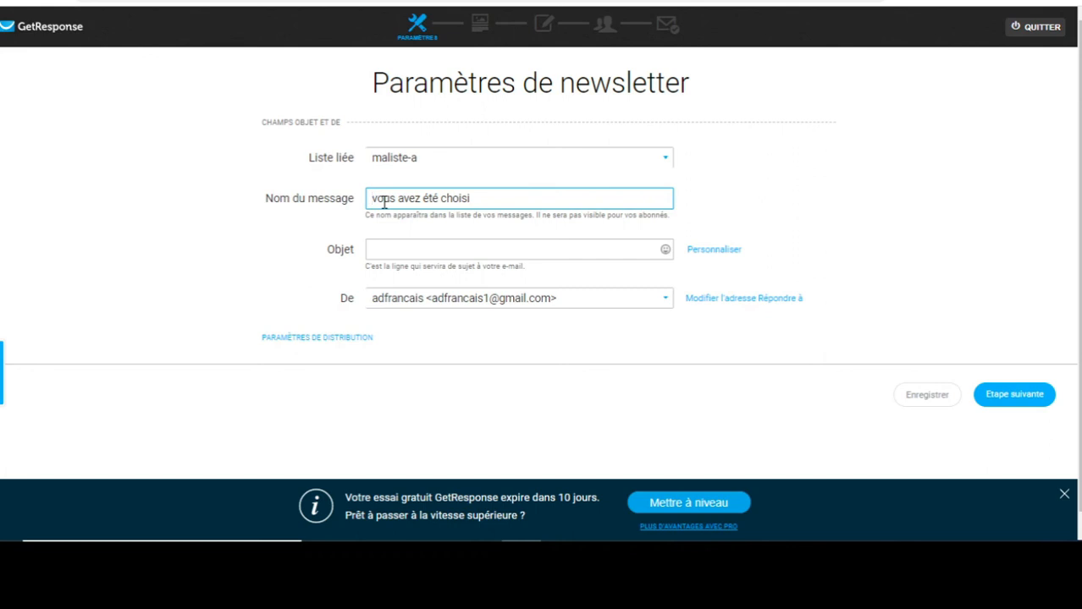
{"action": "key", "text": "ctrl+z"}
{"action": "left_click", "coordinate": [384, 200]}
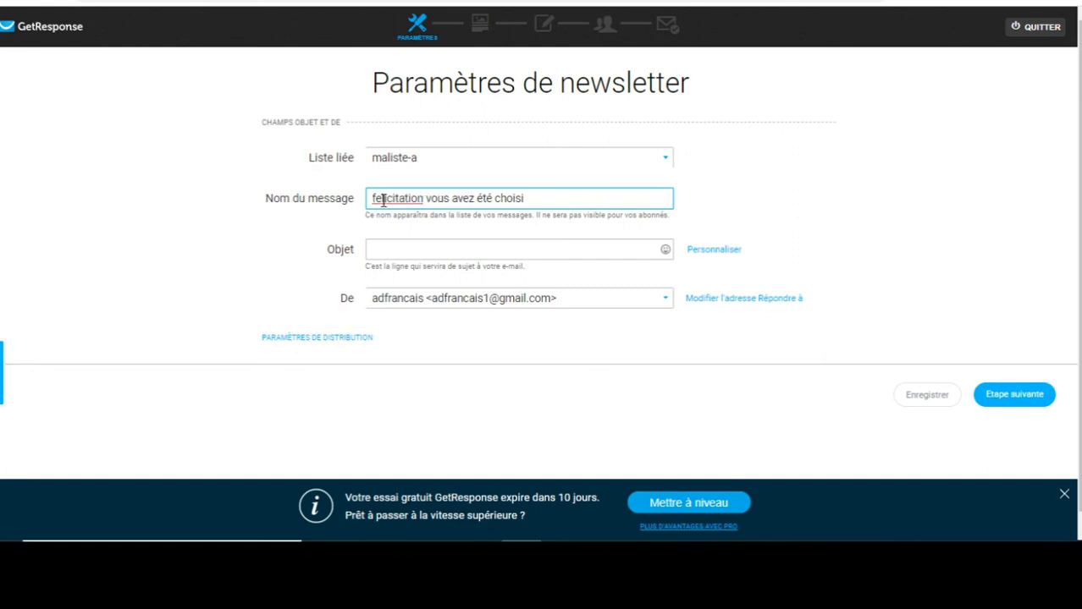
{"action": "key", "text": "BackSpace"}
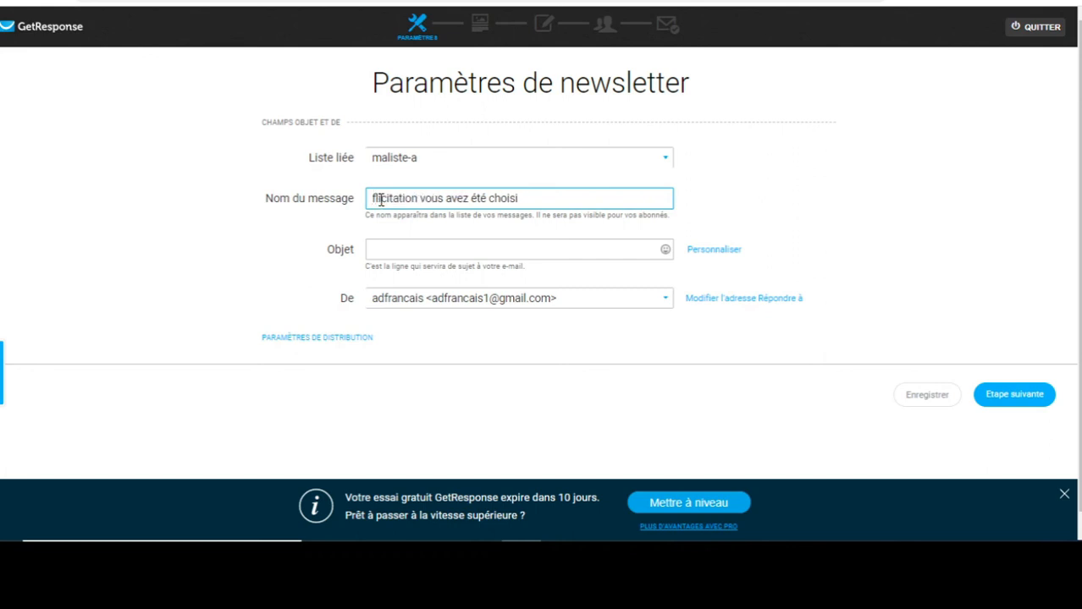
{"action": "type", "text": "é"}
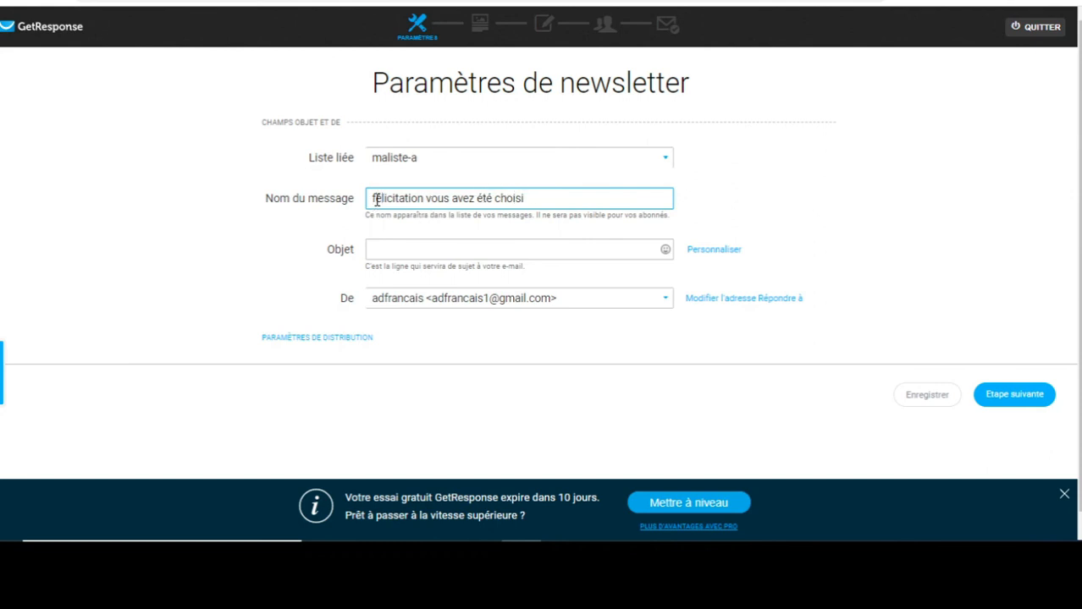
{"action": "key", "text": "BackSpace"}
{"action": "type", "text": "F"}
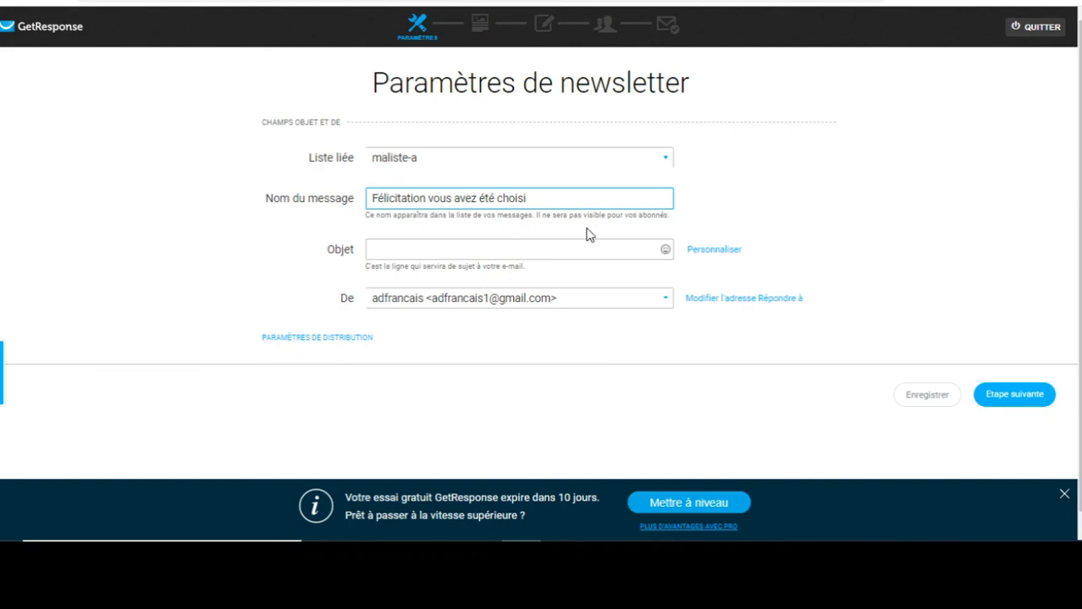
Copy the message name into the Objet subject line and continue to the template step.
{"action": "triple_click", "coordinate": [485, 199]}
{"action": "key", "text": "ctrl+c"}
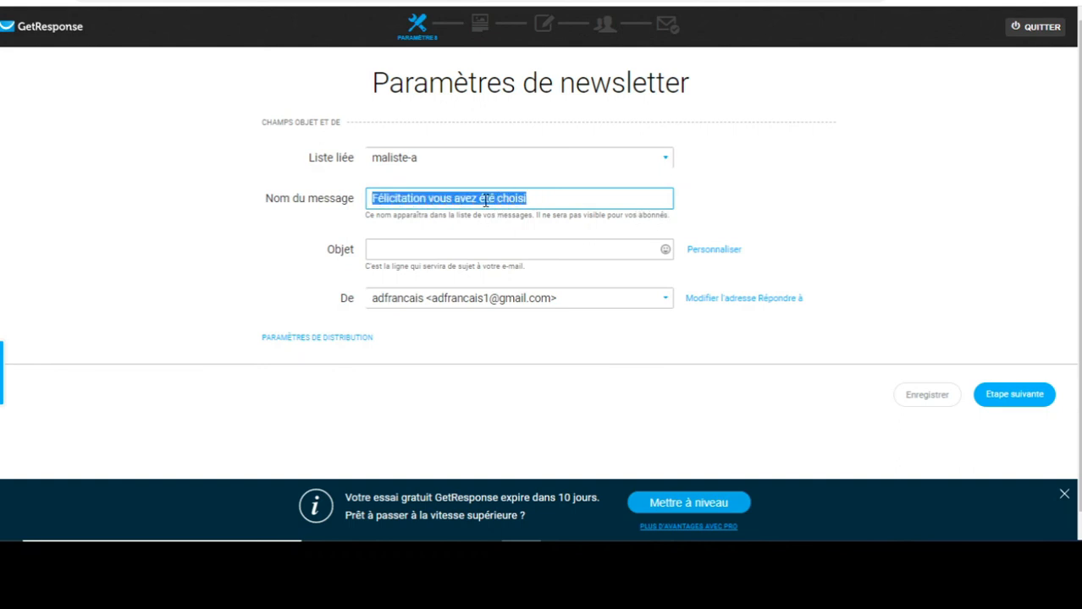
{"action": "left_click", "coordinate": [452, 244]}
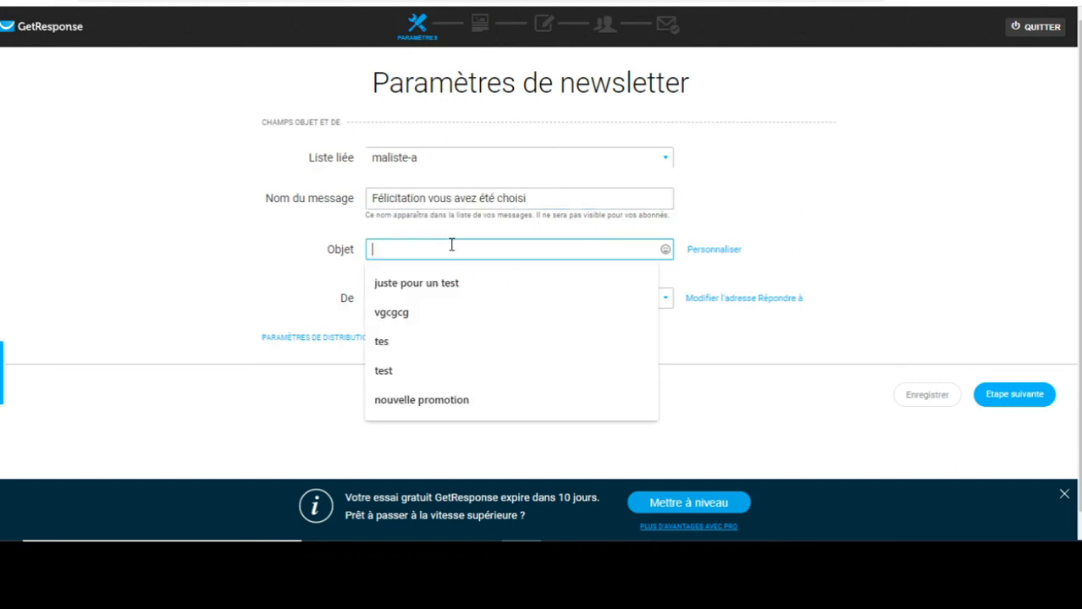
{"action": "key", "text": "ctrl+v"}
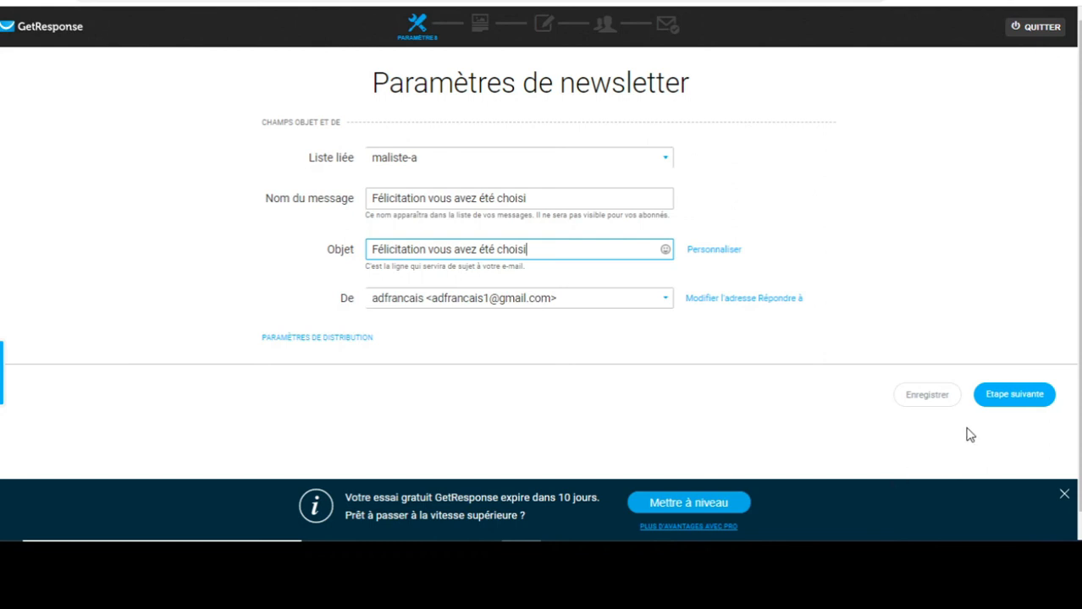
{"action": "left_click", "coordinate": [1013, 399]}
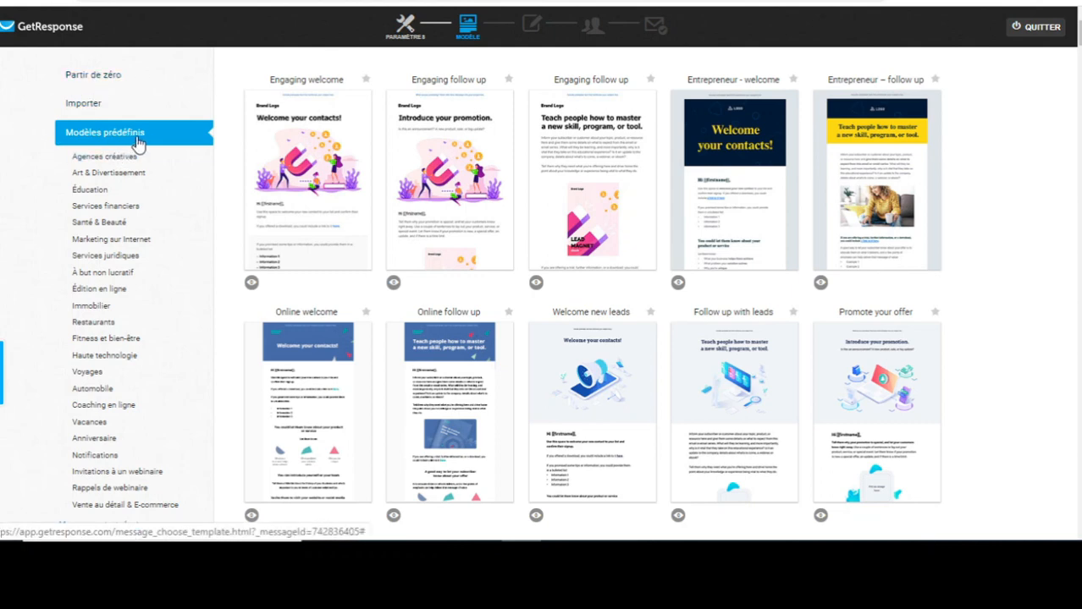
Start from scratch using the Modèle vierge blank template.
{"action": "left_click", "coordinate": [101, 81]}
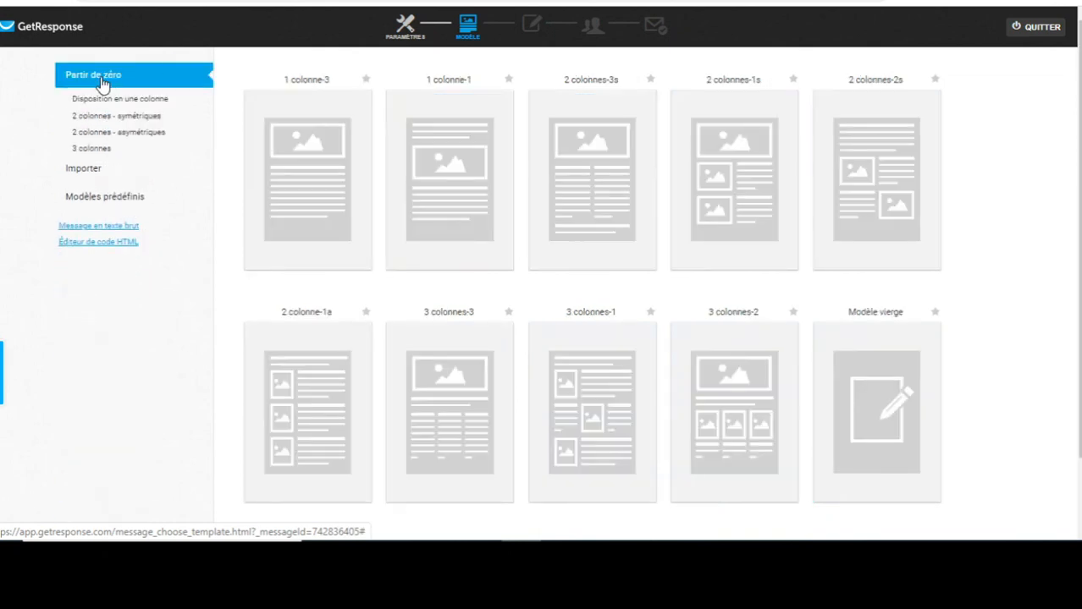
{"action": "mouse_move", "coordinate": [884, 392]}
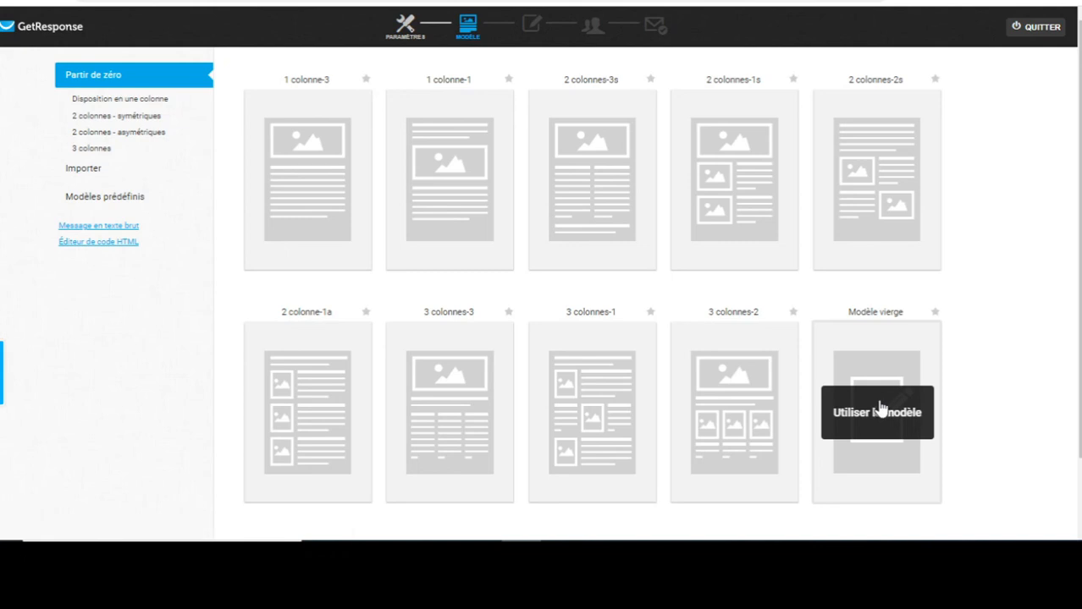
{"action": "left_click", "coordinate": [881, 410]}
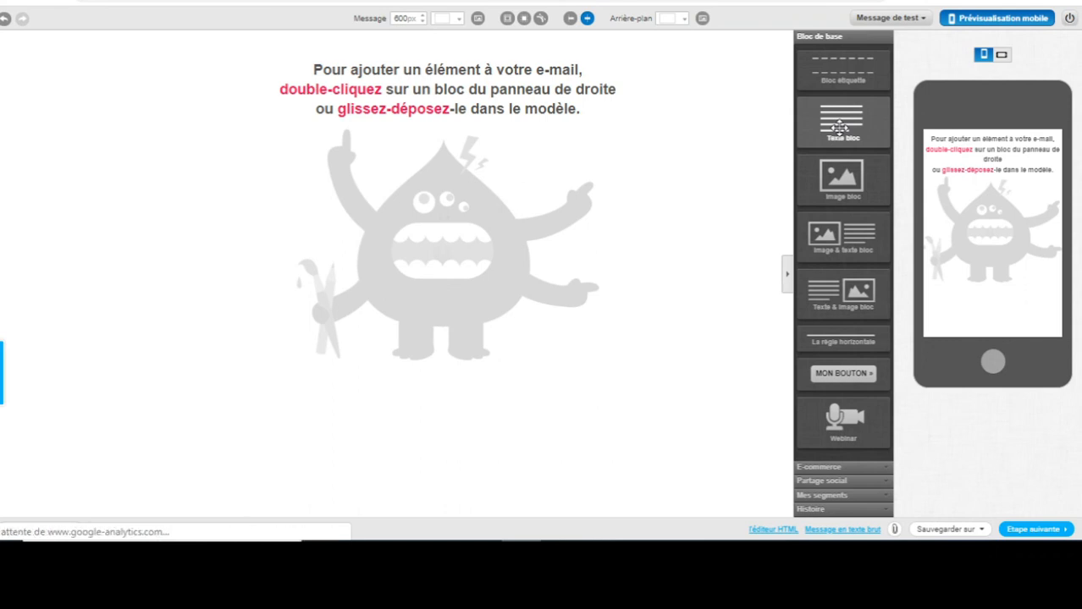
Add a text block, clear its placeholder text and type the greeting 'Bonjour,'.
{"action": "left_click_drag", "start_coordinate": [840, 127], "coordinate": [420, 89]}
{"action": "left_click", "coordinate": [421, 87]}
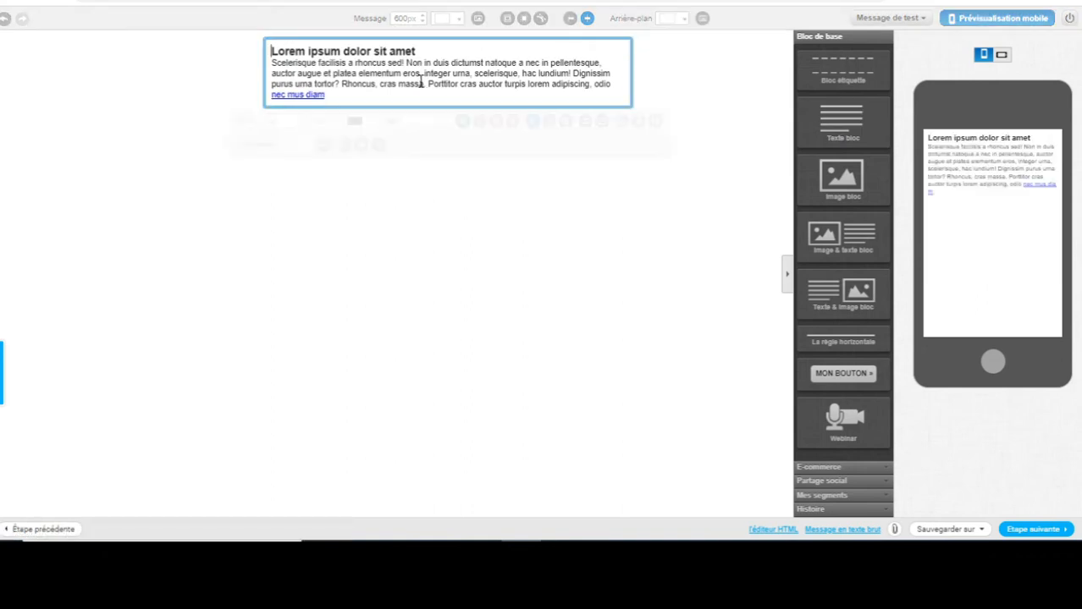
{"action": "triple_click", "coordinate": [420, 81]}
{"action": "key", "text": "BackSpace"}
{"action": "key", "text": "BackSpace"}
{"action": "key", "text": "BackSpace"}
{"action": "key", "text": "BackSpace"}
{"action": "key", "text": "BackSpace"}
{"action": "key", "text": "BackSpace"}
{"action": "key", "text": "BackSpace"}
{"action": "key", "text": "BackSpace"}
{"action": "key", "text": "BackSpace"}
{"action": "key", "text": "BackSpace"}
{"action": "key", "text": "BackSpace"}
{"action": "key", "text": "BackSpace"}
{"action": "key", "text": "BackSpace"}
{"action": "key", "text": "BackSpace"}
{"action": "key", "text": "BackSpace"}
{"action": "key", "text": "BackSpace"}
{"action": "key", "text": "BackSpace"}
{"action": "key", "text": "BackSpace"}
{"action": "key", "text": "BackSpace"}
{"action": "key", "text": "BackSpace"}
{"action": "key", "text": "BackSpace"}
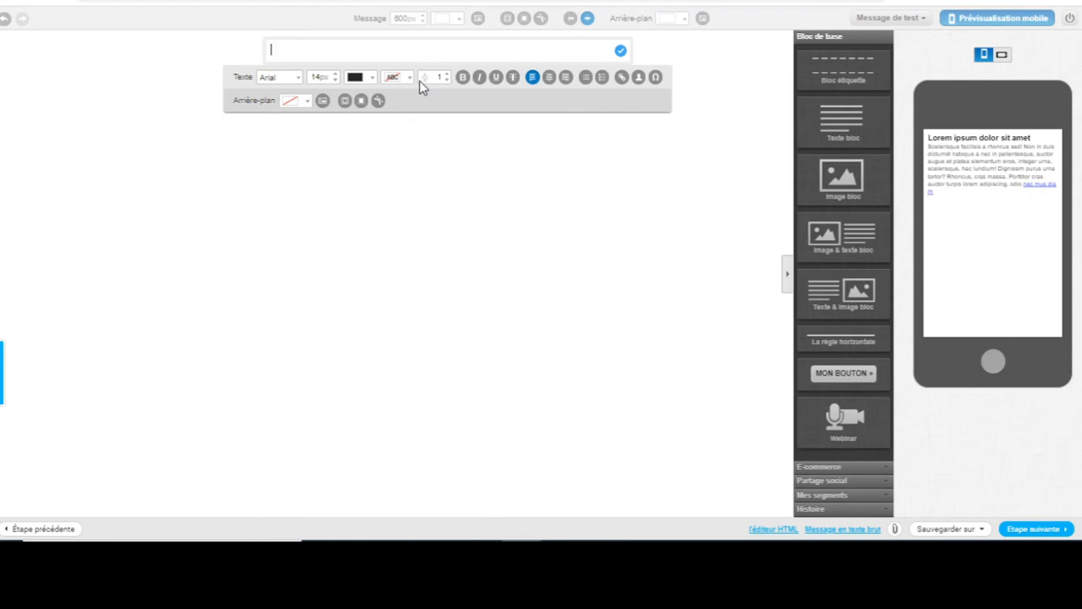
{"action": "type", "text": "Bon"}
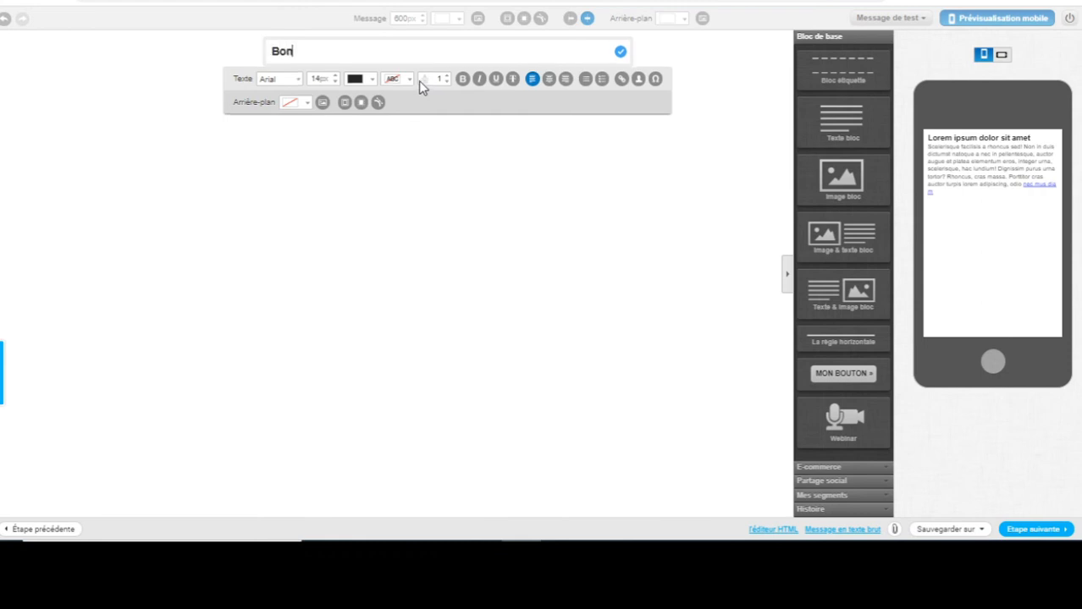
{"action": "type", "text": "jour,"}
{"action": "key", "text": "Return"}
{"action": "key", "text": "Return"}
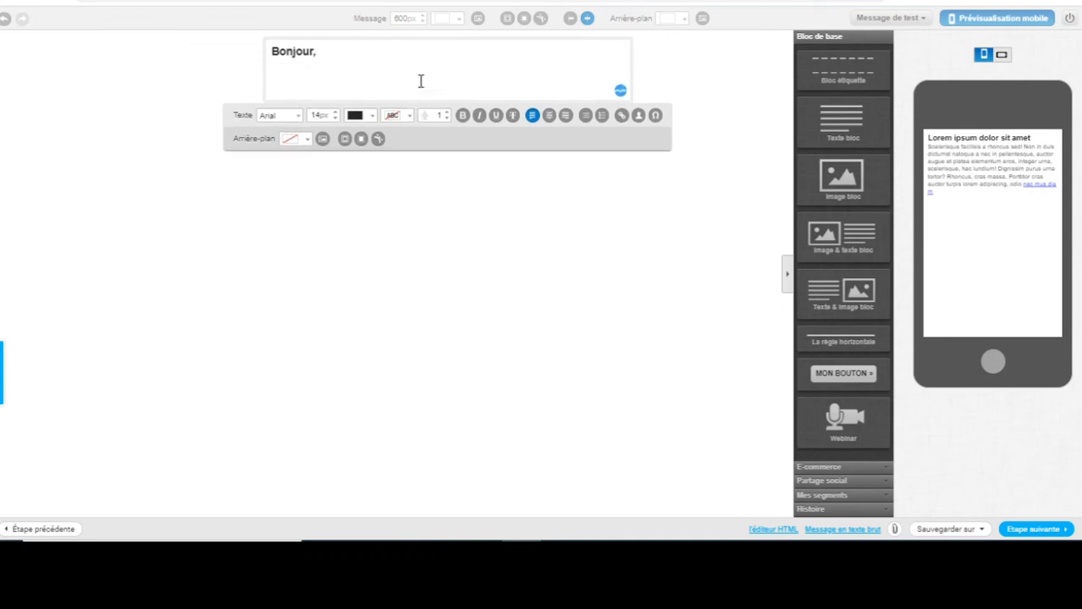
{"action": "key", "text": "BackSpace"}
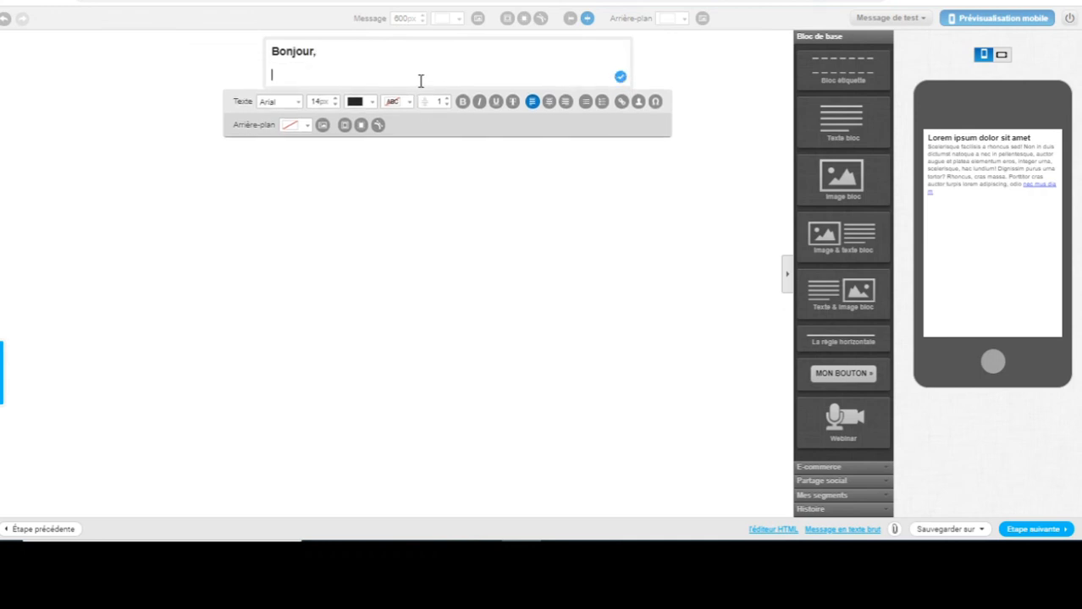
{"action": "key", "text": "Return"}
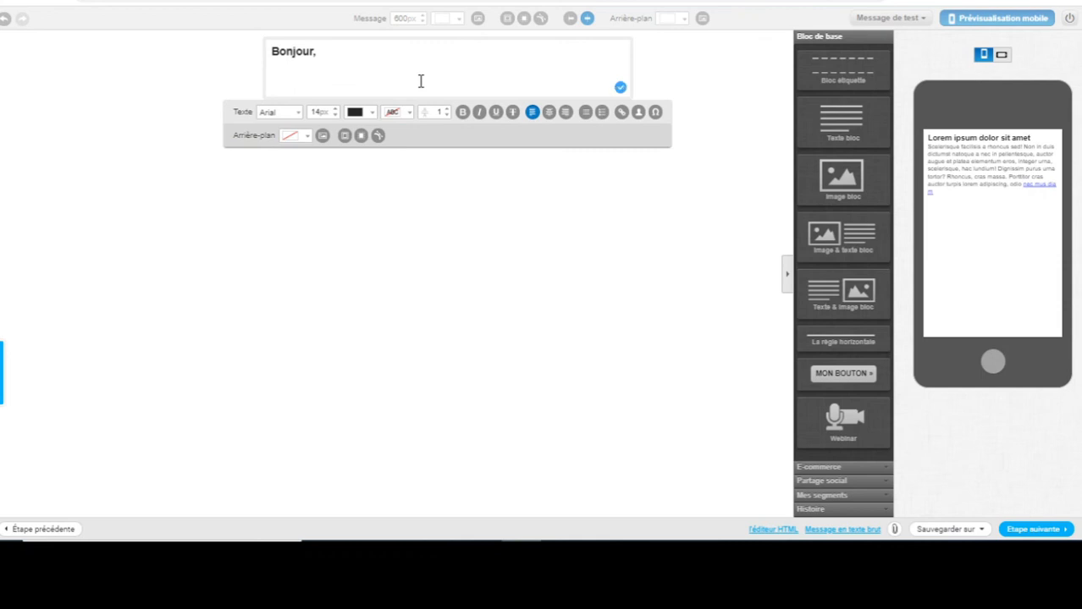
Type 'Félicitation, vous venez d'être séléctionné pour recevoir mon cours gratuitement !'.
{"action": "type", "text": "Félicitation, vous venez "}
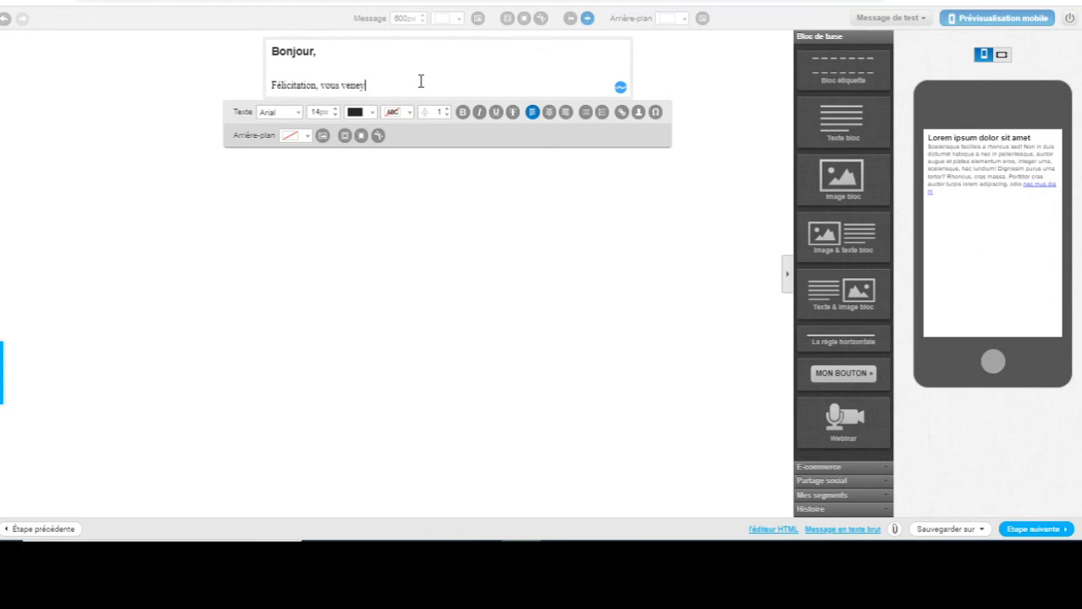
{"action": "type", "text": "d'e"}
{"action": "key", "text": "BackSpace"}
{"action": "type", "text": "c"}
{"action": "key", "text": "BackSpace"}
{"action": "type", "text": "é"}
{"action": "key", "text": "BackSpace"}
{"action": "type", "text": "é"}
{"action": "key", "text": "BackSpace"}
{"action": "type", "text": "être se"}
{"action": "key", "text": "BackSpace"}
{"action": "type", "text": "él"}
{"action": "type", "text": "é"}
{"action": "type", "text": "ctionné pour recevoir"}
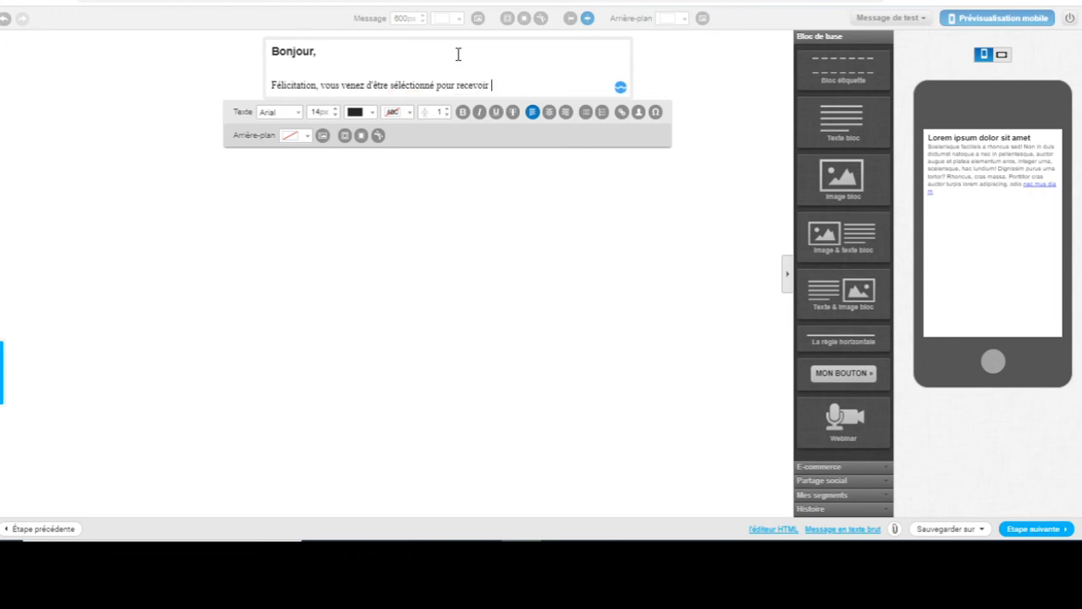
{"action": "type", "text": " vo"}
{"action": "key", "text": "BackSpace"}
{"action": "key", "text": "BackSpace"}
{"action": "key", "text": "BackSpace"}
{"action": "type", "text": "mon cours gratuitement "}
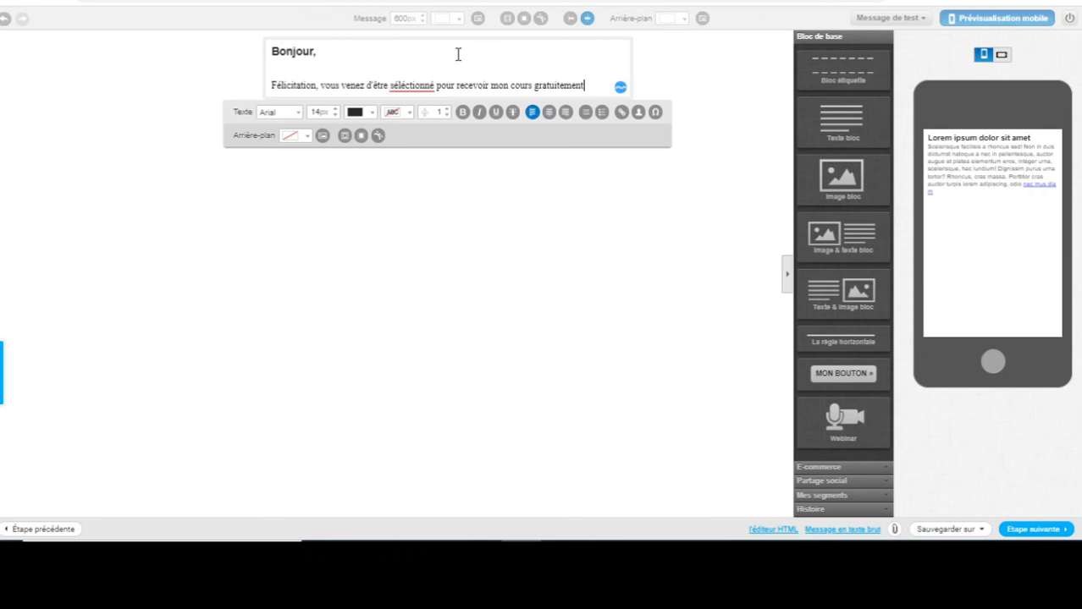
{"action": "type", "text": "!"}
Add the lines 'Juste cliquez sur le lien' and 'Merci' to finish the text block.
{"action": "key", "text": "Return"}
{"action": "type", "text": "Just"}
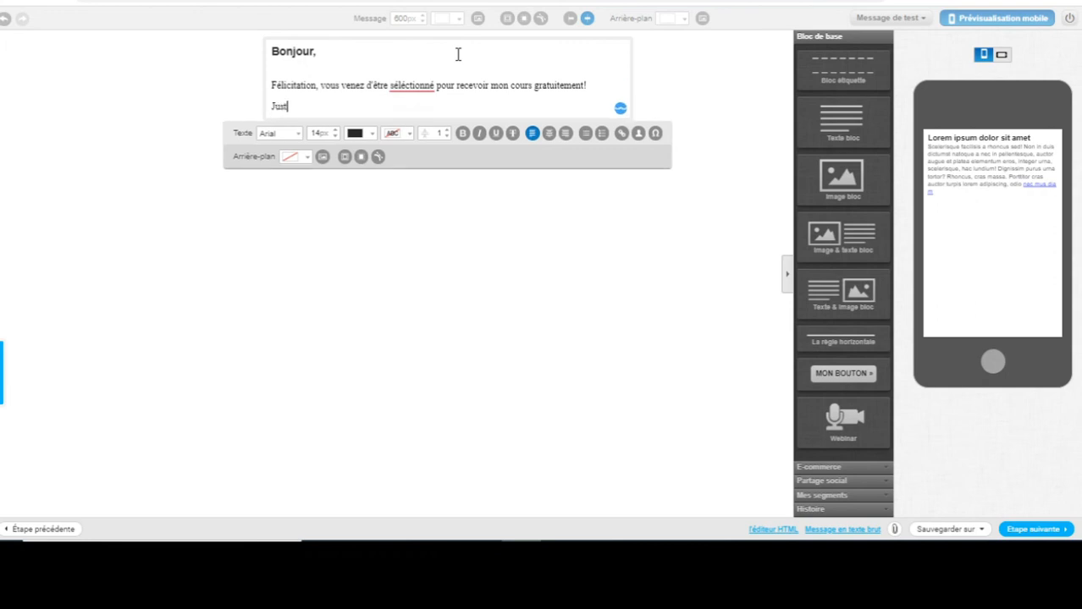
{"action": "type", "text": "e cliquez sur l"}
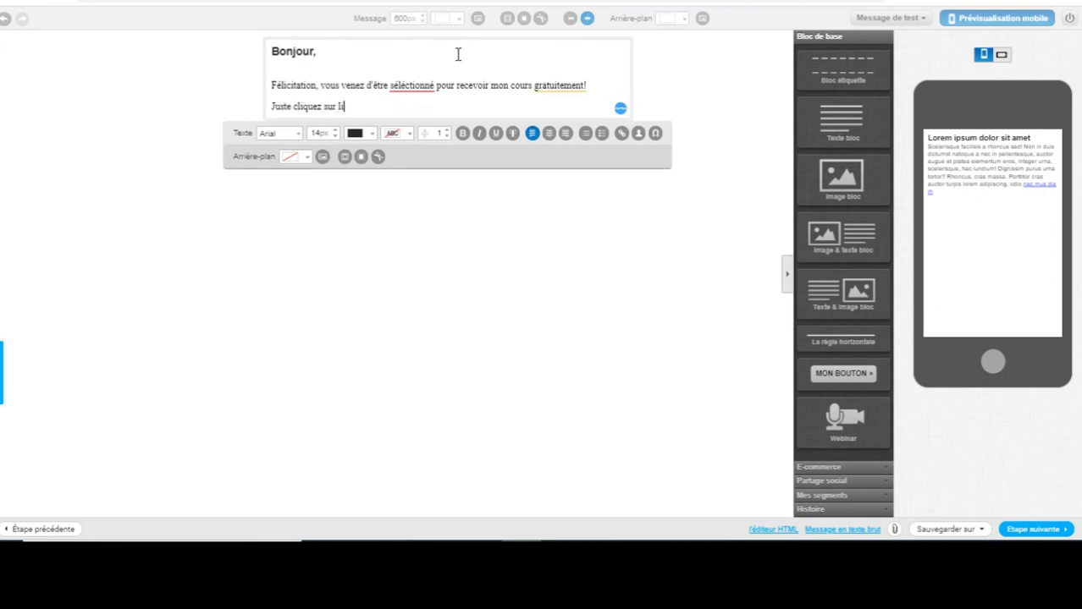
{"action": "type", "text": "e lien"}
{"action": "key", "text": "Return"}
{"action": "key", "text": "Return"}
{"action": "key", "text": "Return"}
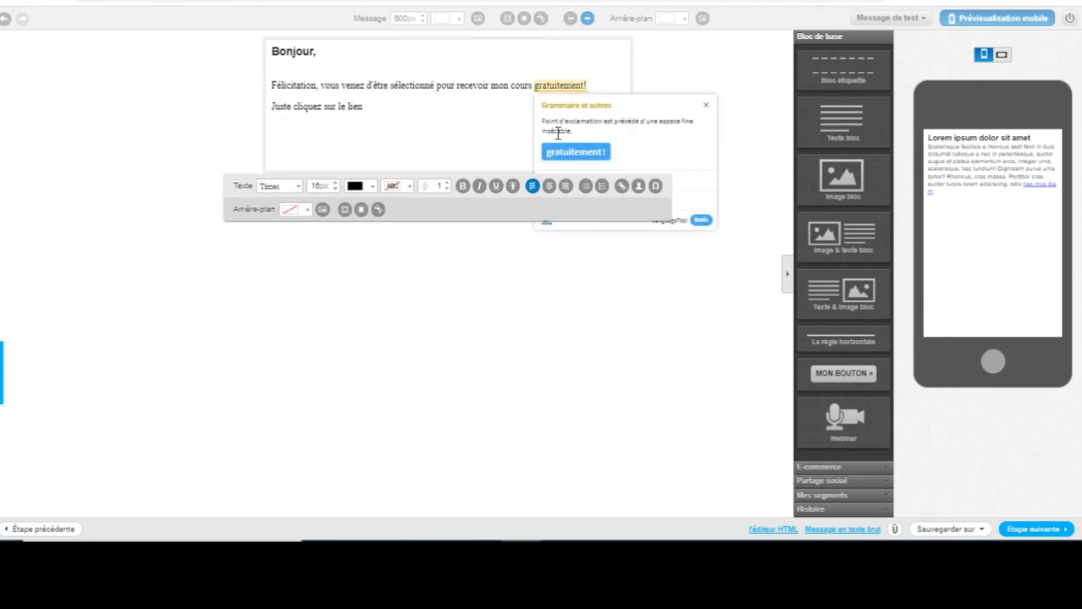
{"action": "left_click", "coordinate": [509, 138]}
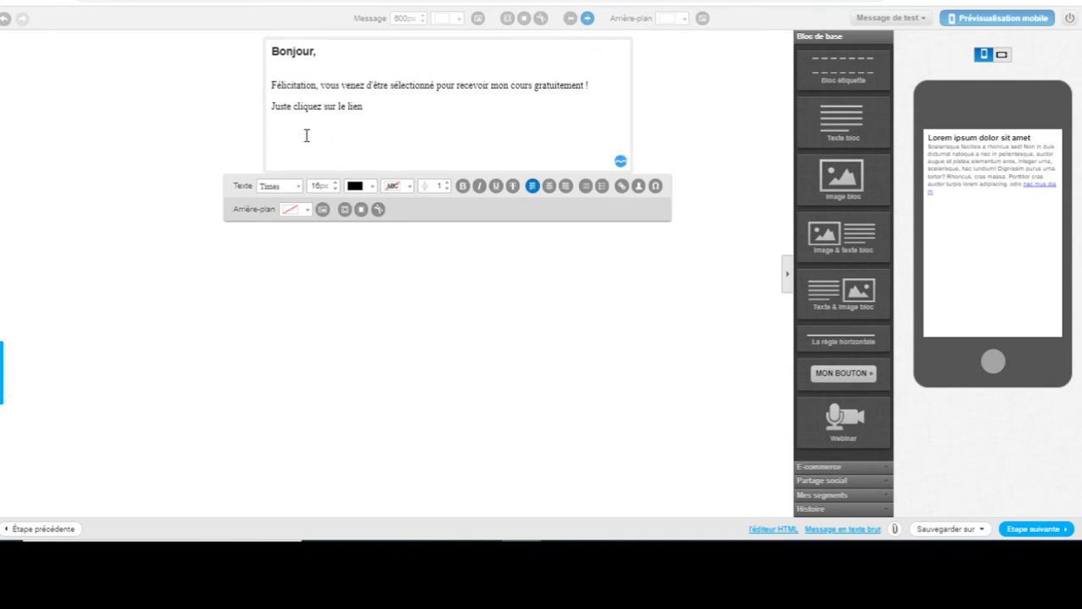
{"action": "type", "text": "Merci"}
{"action": "left_click", "coordinate": [684, 120]}
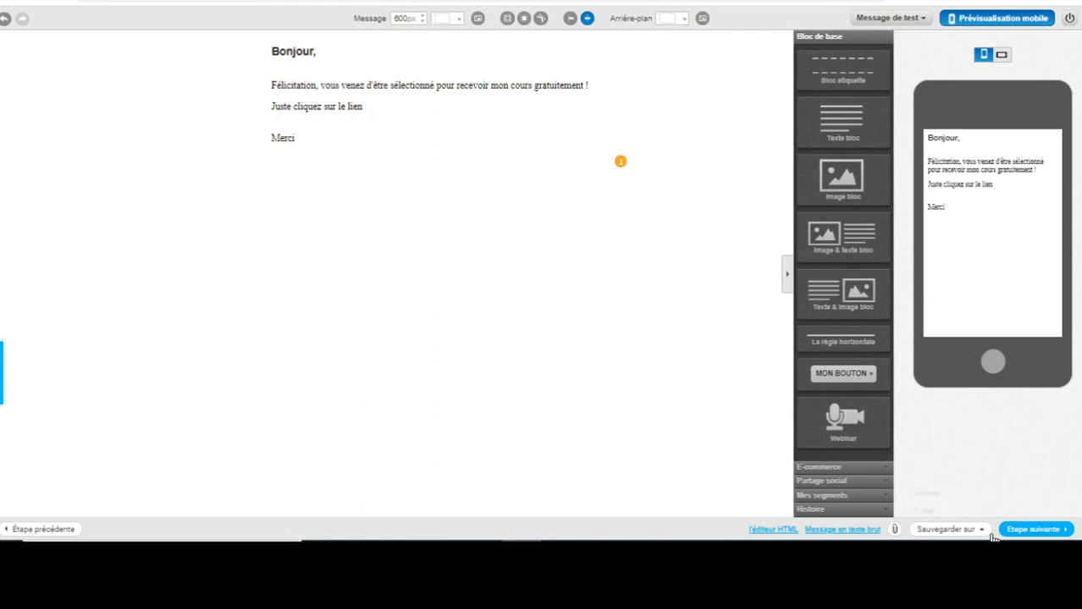
Include the maliste-a list (1 contact) as recipients and continue to the message summary.
{"action": "left_click", "coordinate": [1036, 529]}
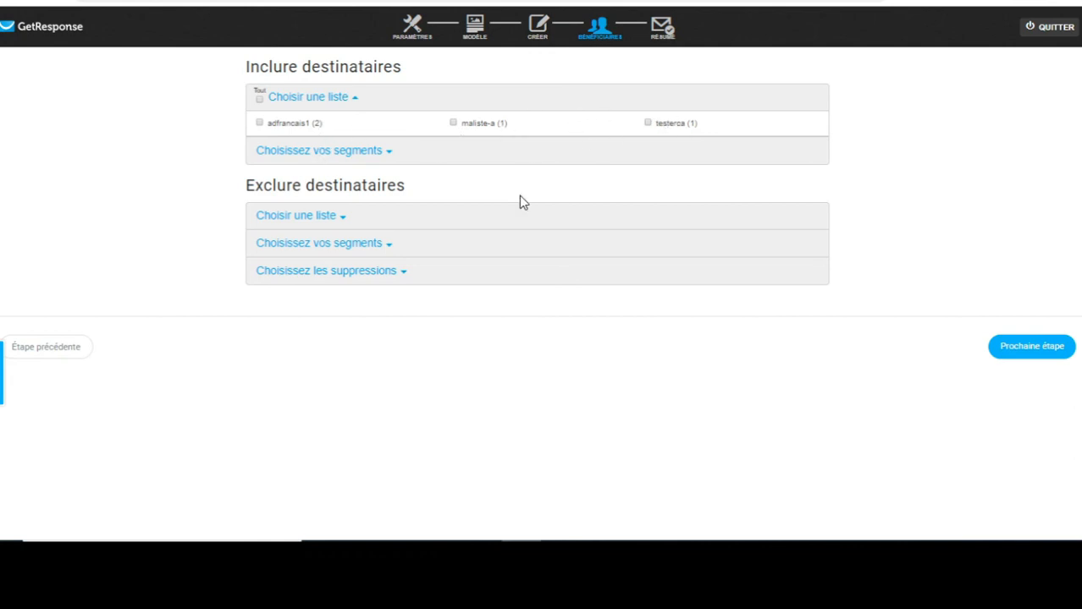
{"action": "left_click", "coordinate": [454, 124]}
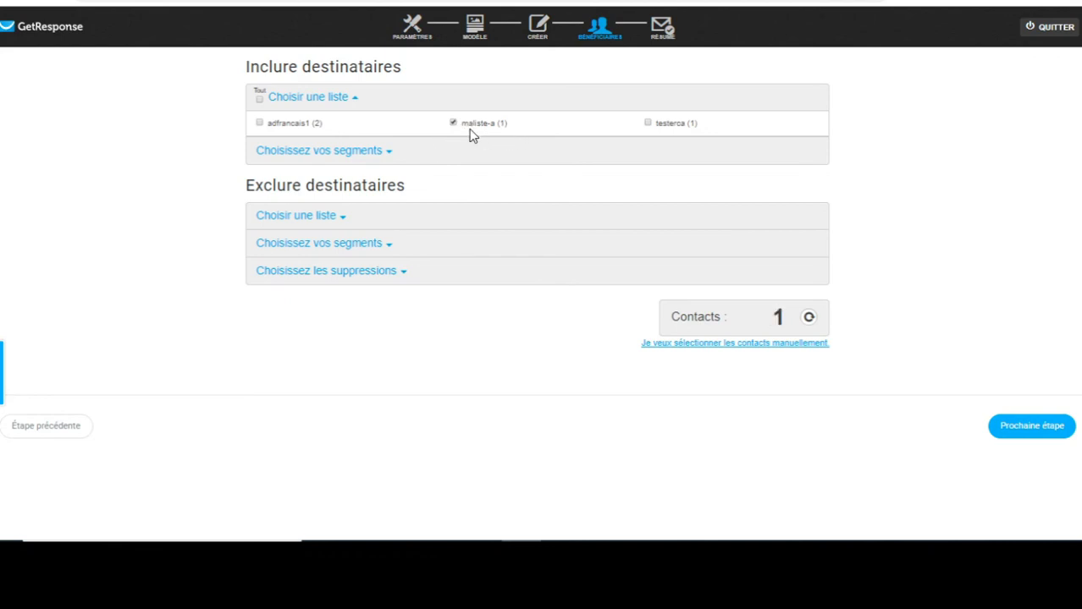
{"action": "left_click", "coordinate": [766, 344]}
{"action": "left_click", "coordinate": [1028, 431]}
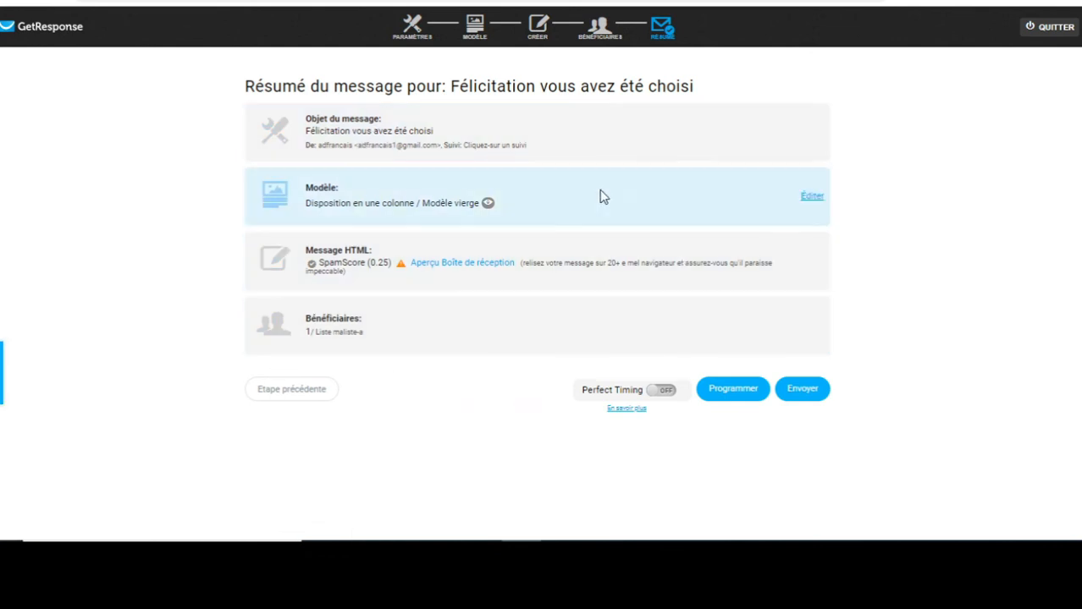
Send the newsletter immediately, leaving Perfect Timing switched off.
{"action": "left_click", "coordinate": [733, 391]}
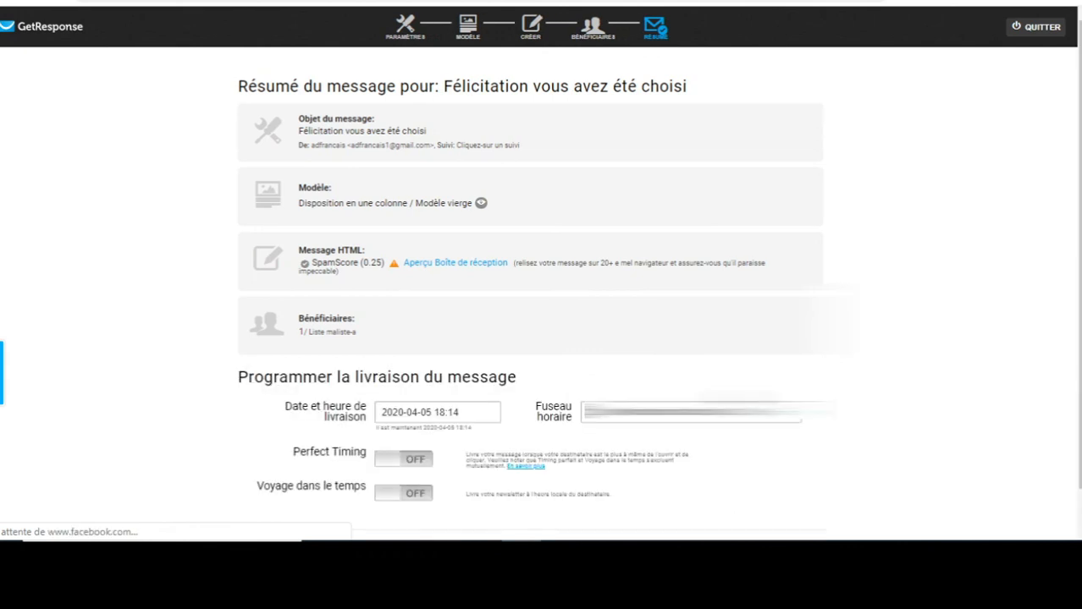
{"action": "left_click_drag", "start_coordinate": [1078, 180], "coordinate": [1079, 222]}
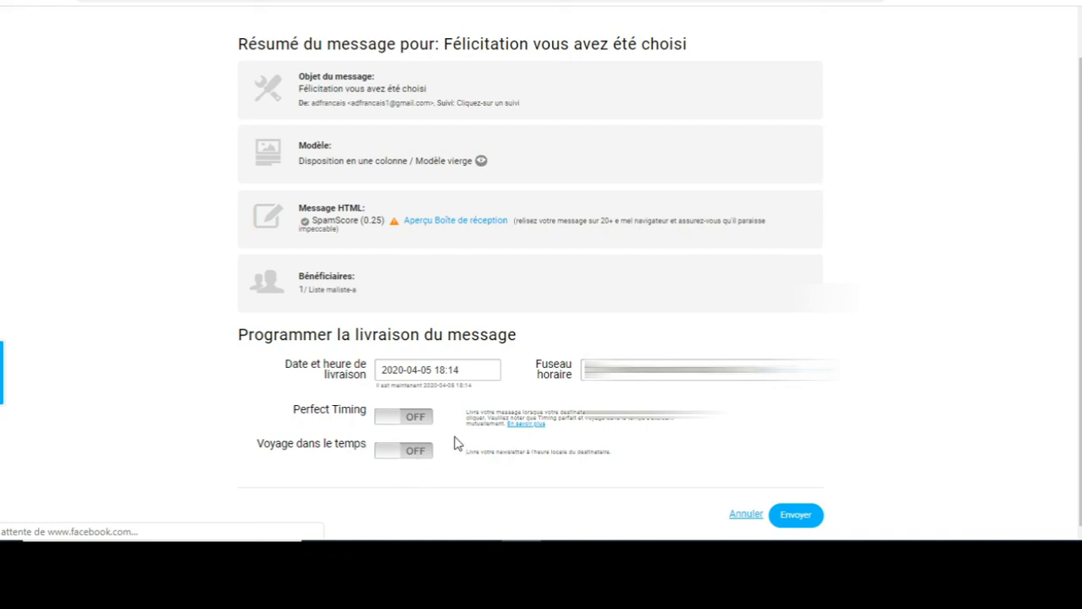
{"action": "left_click", "coordinate": [400, 424]}
{"action": "left_click", "coordinate": [401, 426]}
{"action": "left_click", "coordinate": [791, 518]}
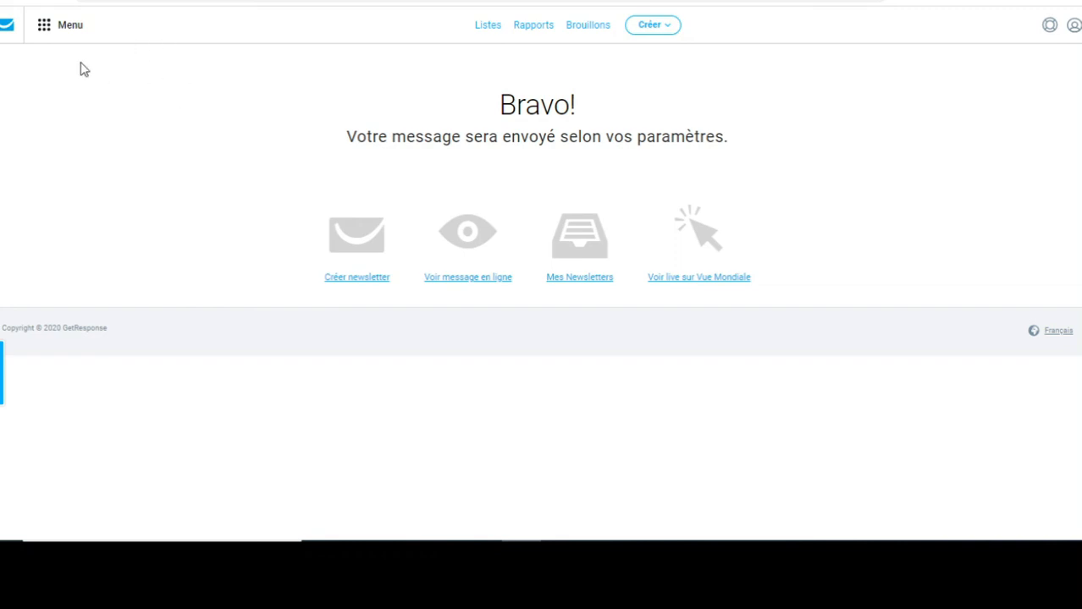
Go through Menu to Marketing par e-mail to see the newsletter listed as Programmé.
{"action": "left_click", "coordinate": [8, 28]}
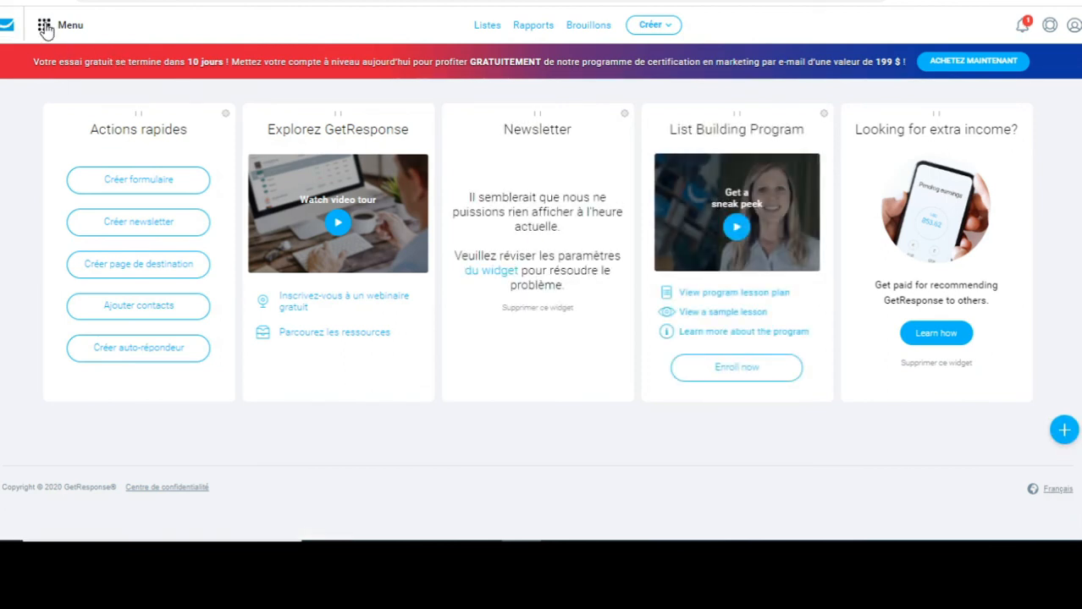
{"action": "left_click", "coordinate": [44, 25]}
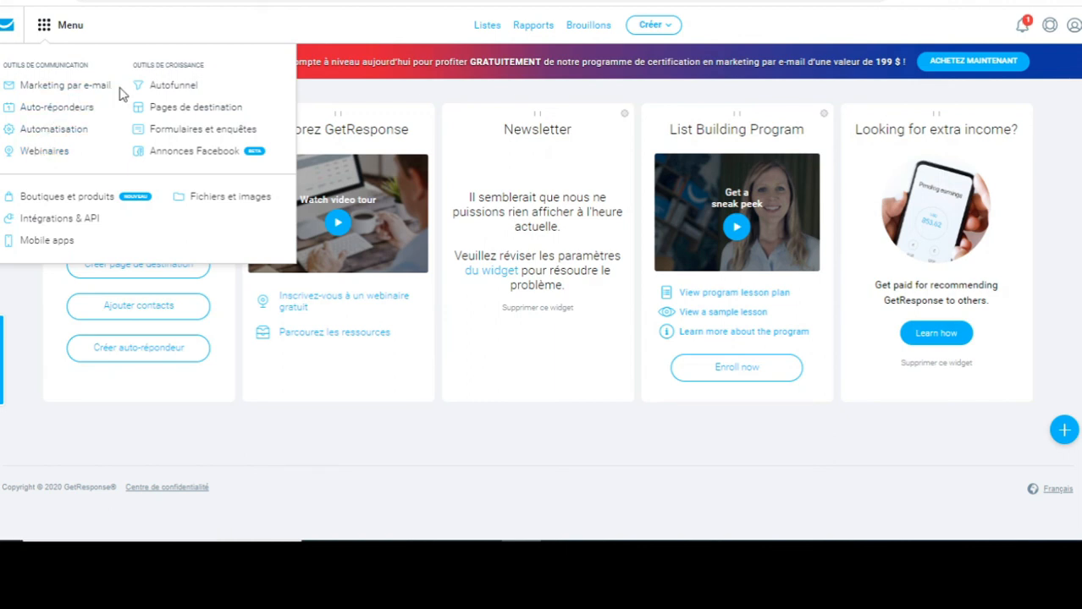
{"action": "left_click", "coordinate": [221, 137]}
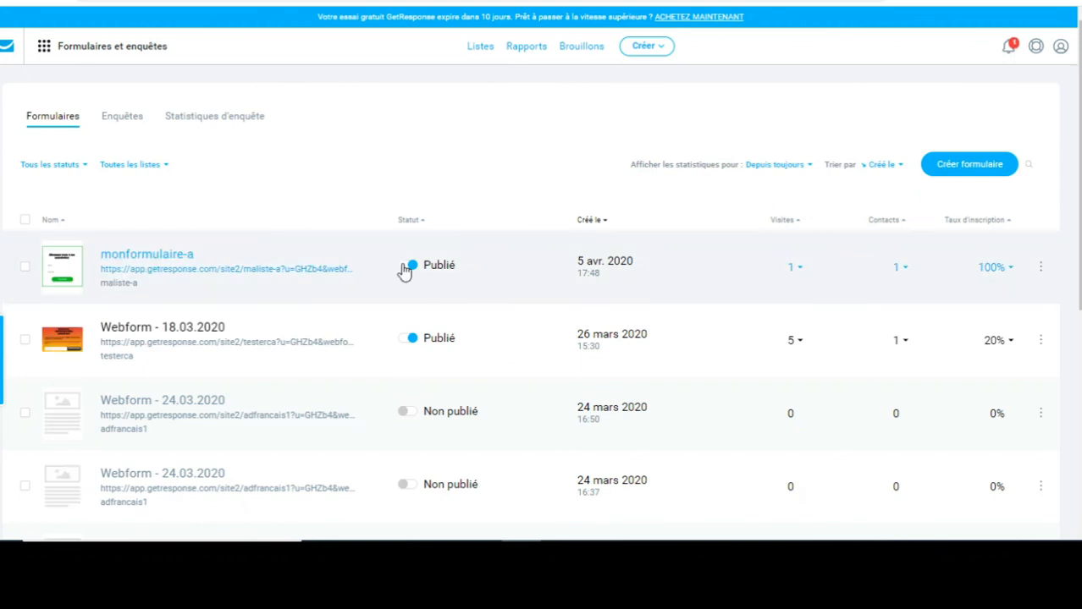
{"action": "left_click", "coordinate": [46, 47]}
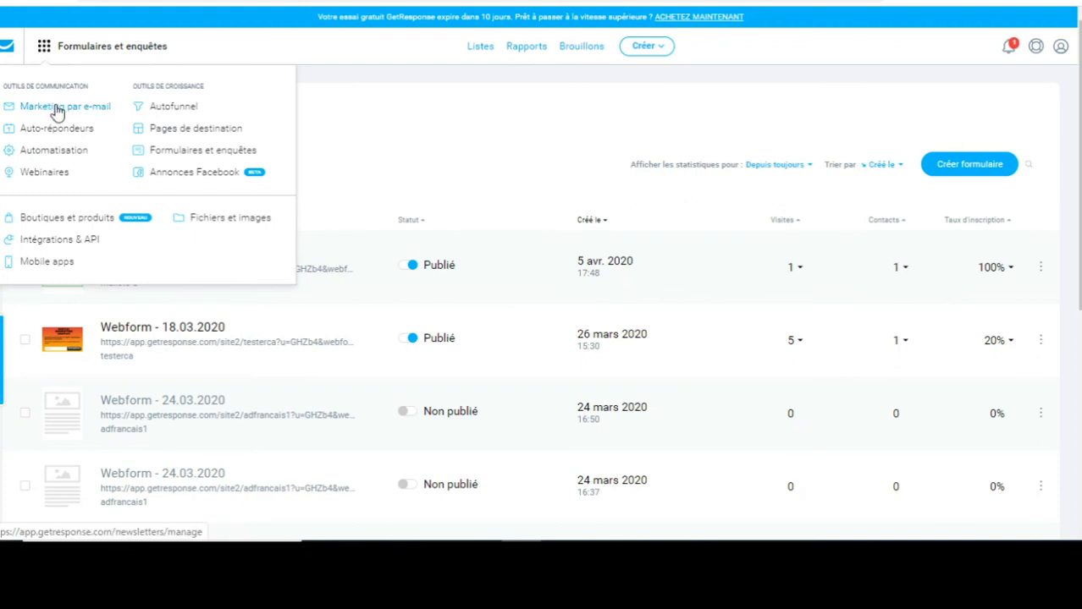
{"action": "left_click", "coordinate": [57, 110]}
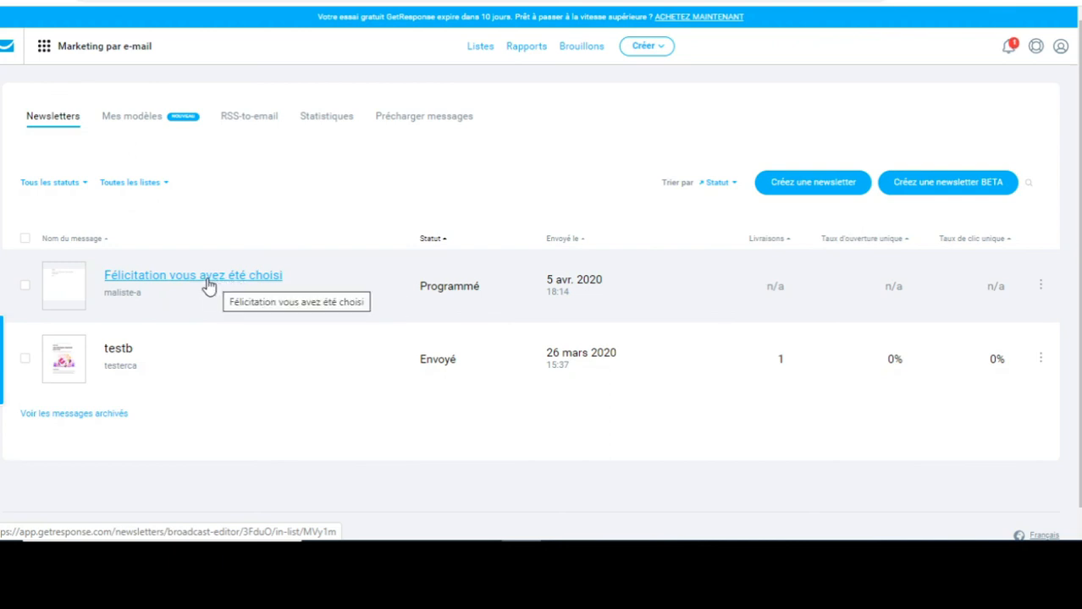
{"action": "left_click", "coordinate": [206, 283]}
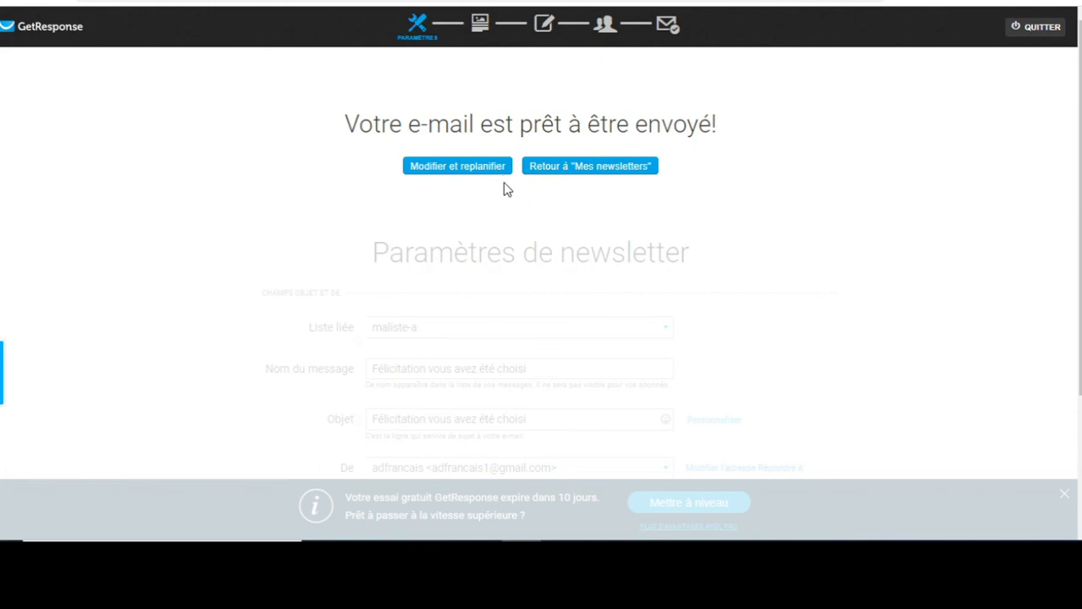
{"action": "left_click", "coordinate": [554, 169]}
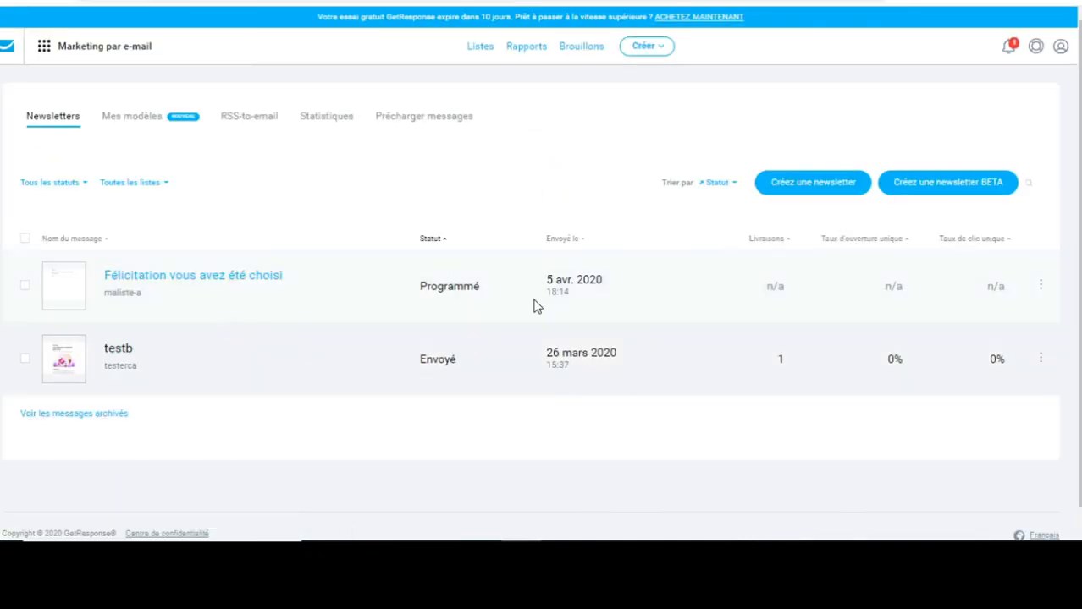
{"action": "left_click", "coordinate": [1041, 286]}
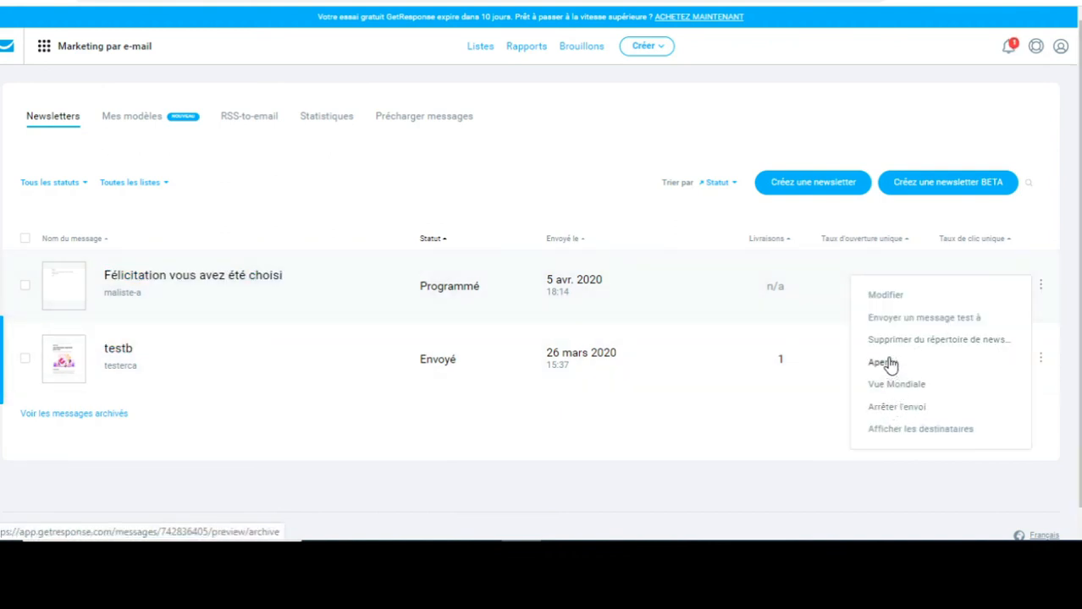
{"action": "left_click", "coordinate": [886, 364]}
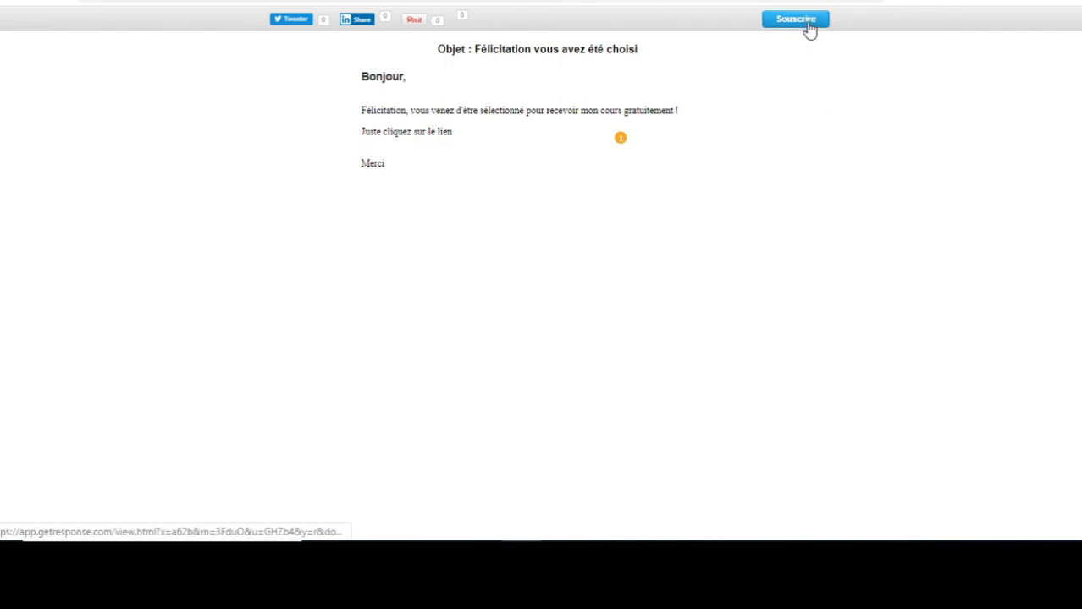
{"action": "left_click", "coordinate": [806, 21]}
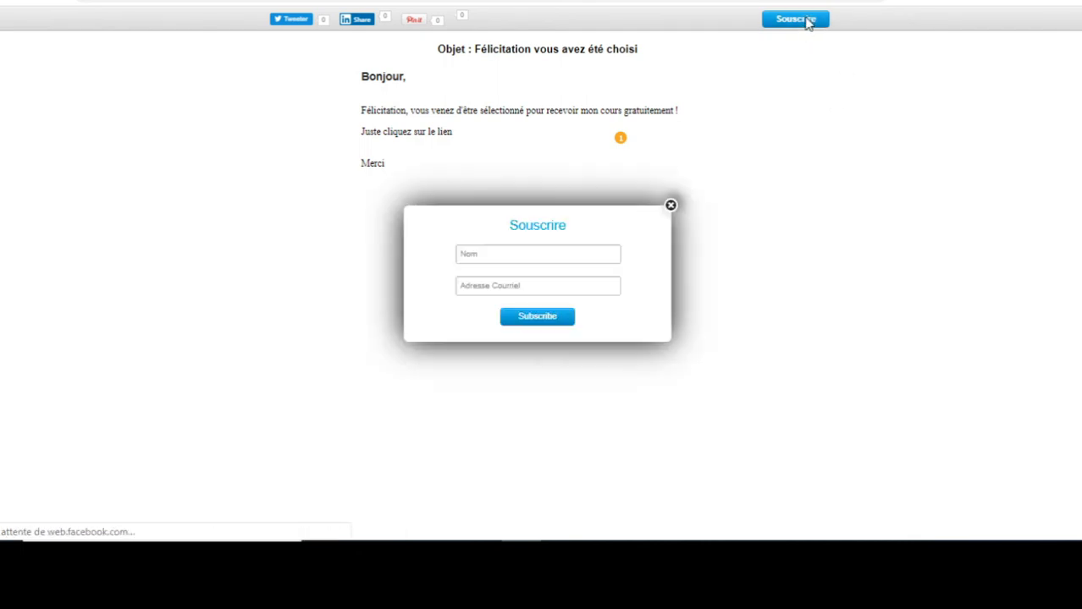
{"action": "left_click", "coordinate": [671, 205]}
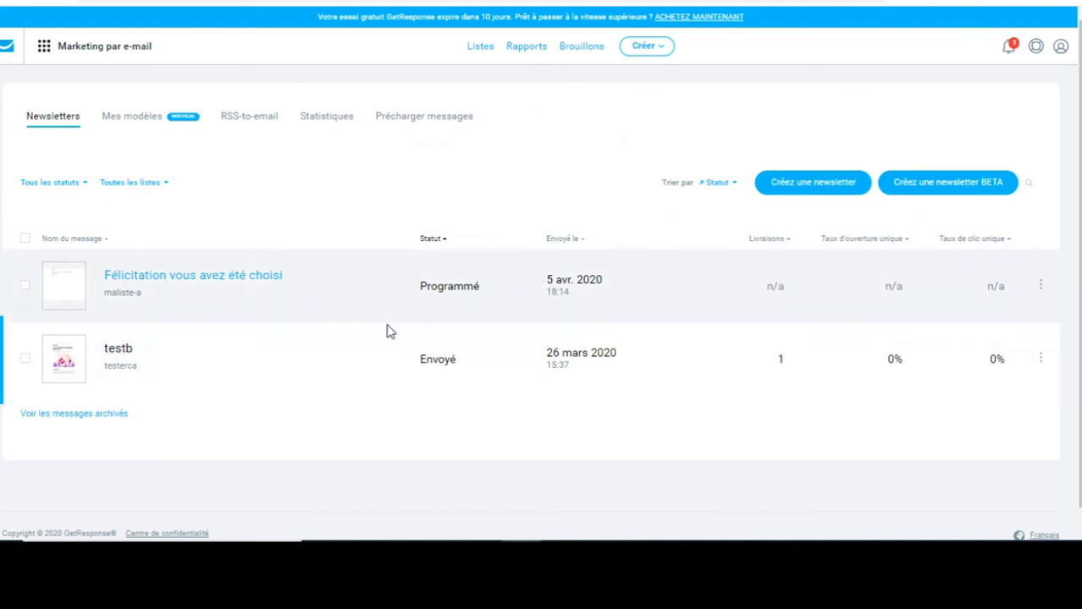
Re-sort by Statut to see the newsletter marked Envoyé with 1 delivery, then return to the dashboard.
{"action": "left_click", "coordinate": [135, 281]}
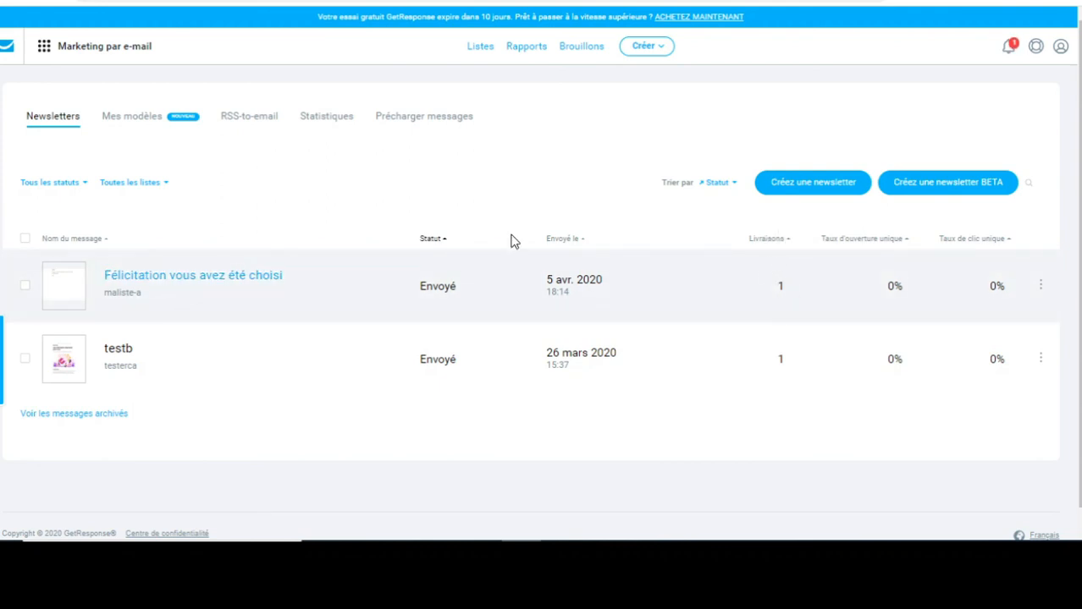
{"action": "left_click", "coordinate": [444, 243]}
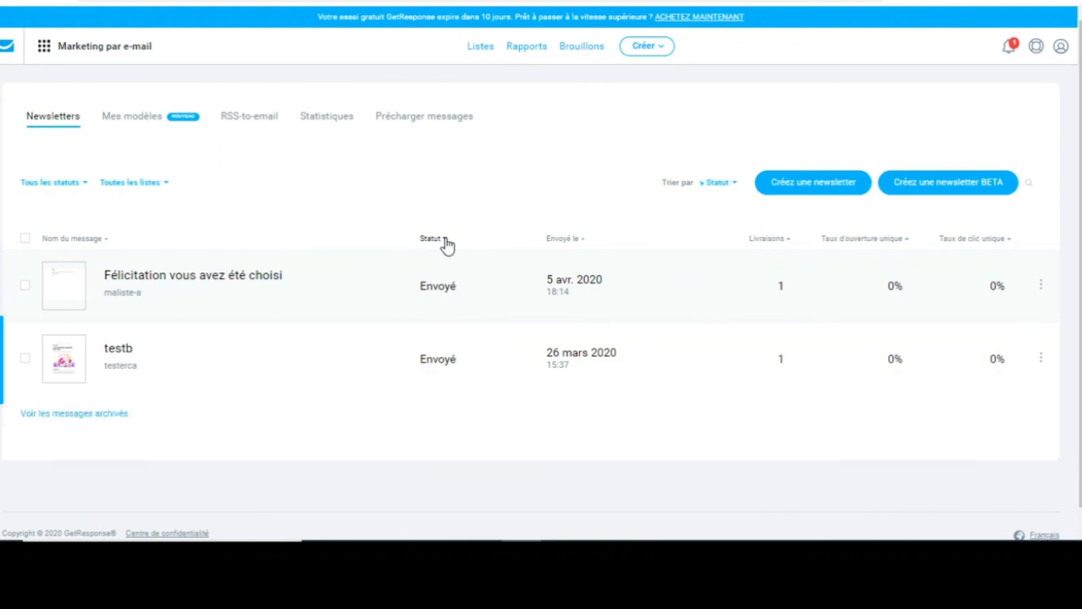
{"action": "left_click", "coordinate": [444, 243]}
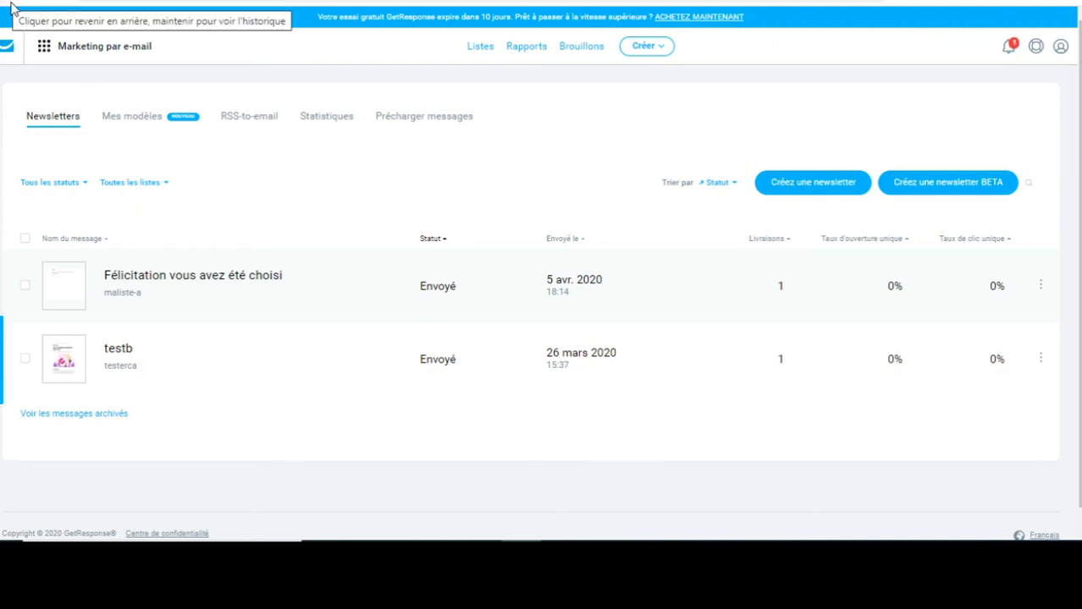
{"action": "left_click", "coordinate": [7, 51]}
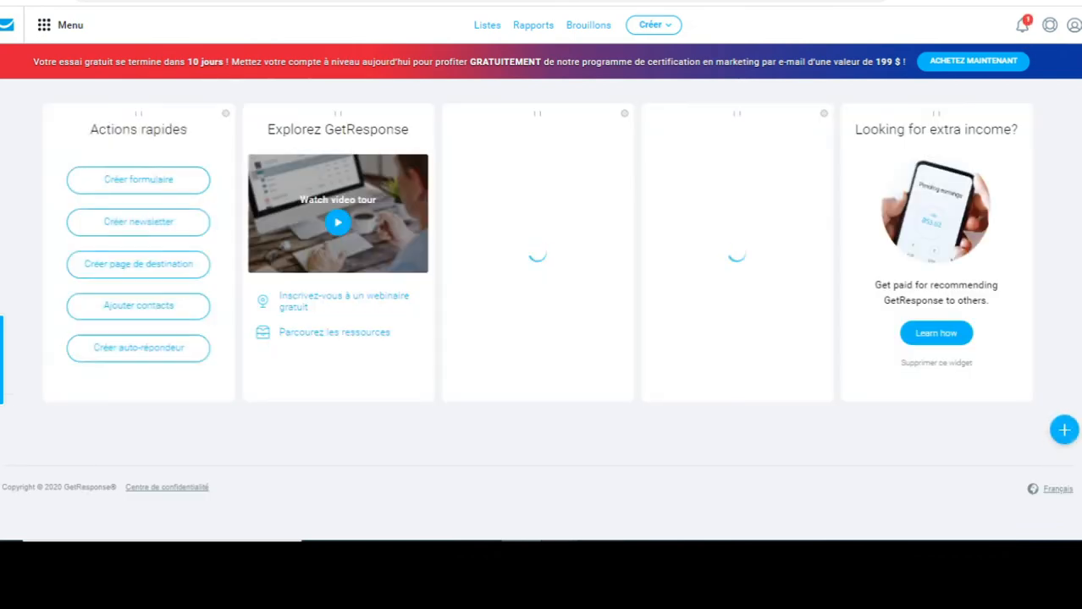
Bring the getresponse slide.odp presentation to the front from the taskbar.
{"action": "mouse_move", "coordinate": [560, 557]}
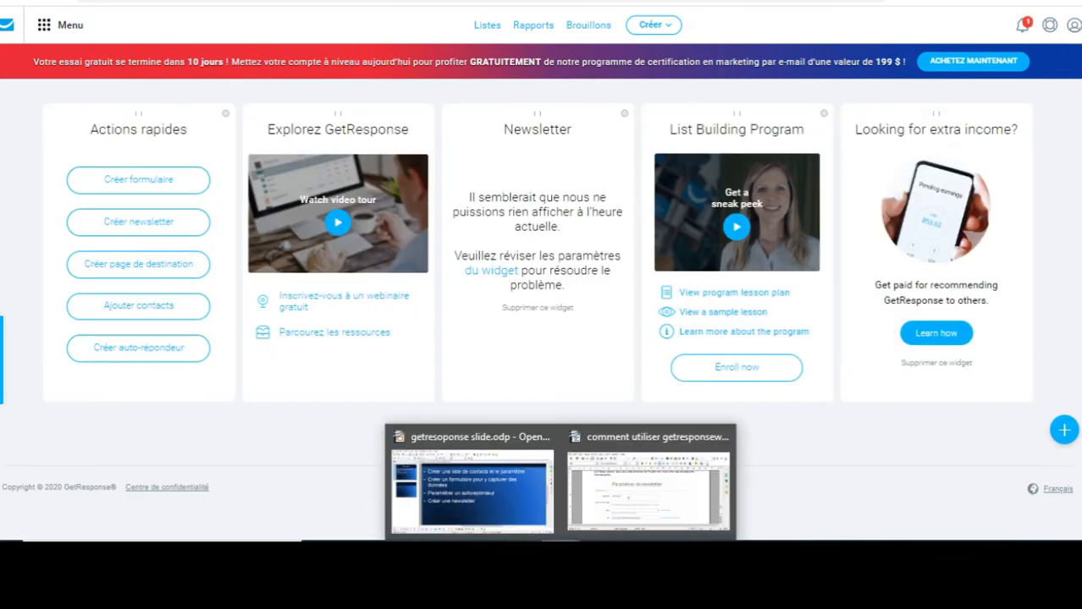
{"action": "left_click", "coordinate": [472, 491]}
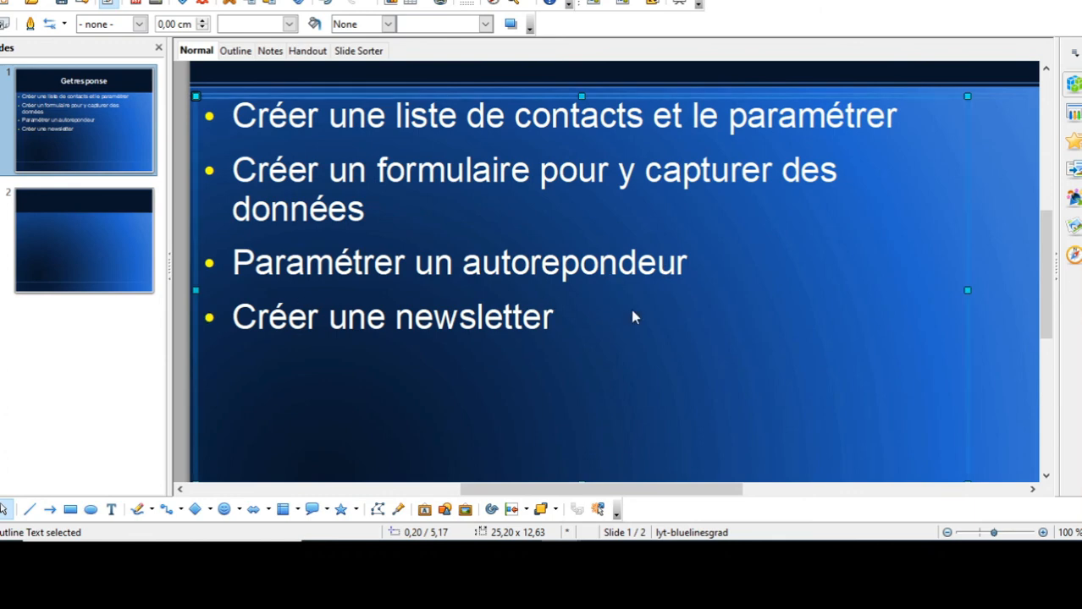
In the browser, try the Nom field of the WordPress newsletter signup form, dismissing autofill.
{"action": "mouse_move", "coordinate": [561, 552]}
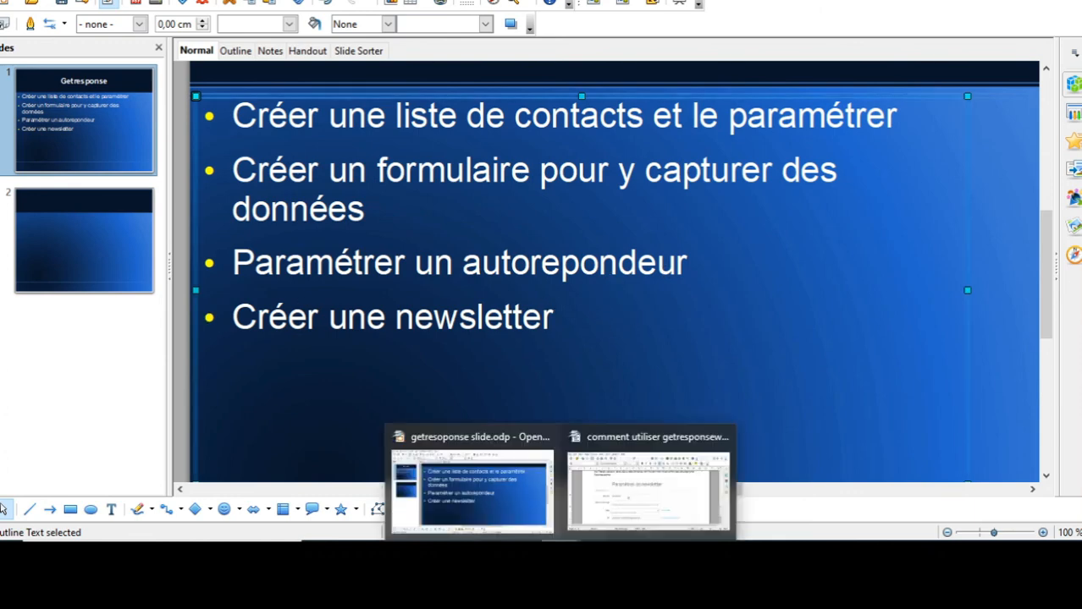
{"action": "left_click", "coordinate": [647, 487]}
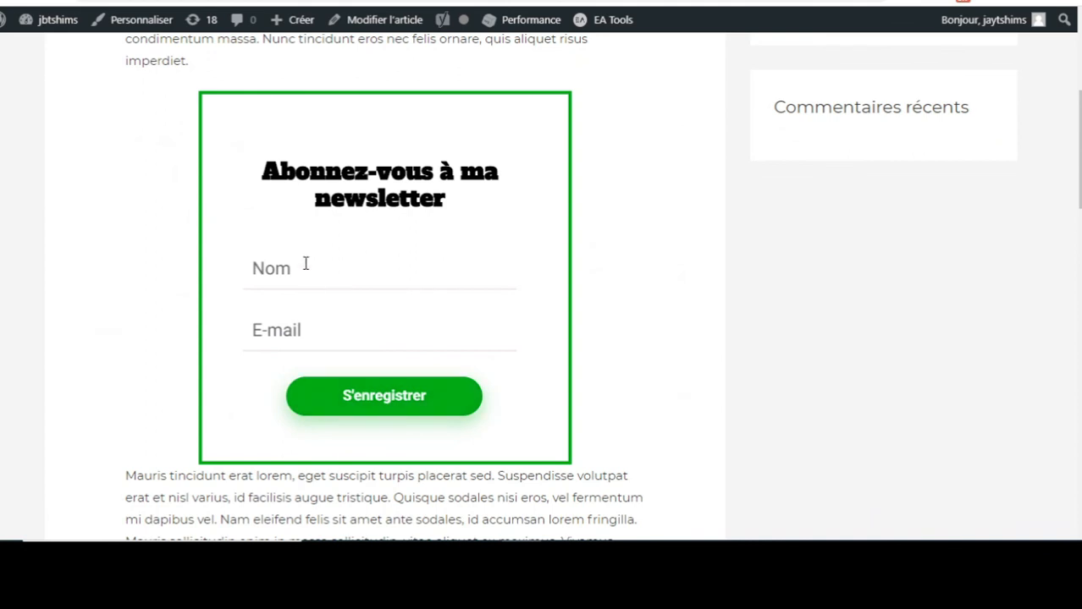
{"action": "left_click", "coordinate": [305, 264]}
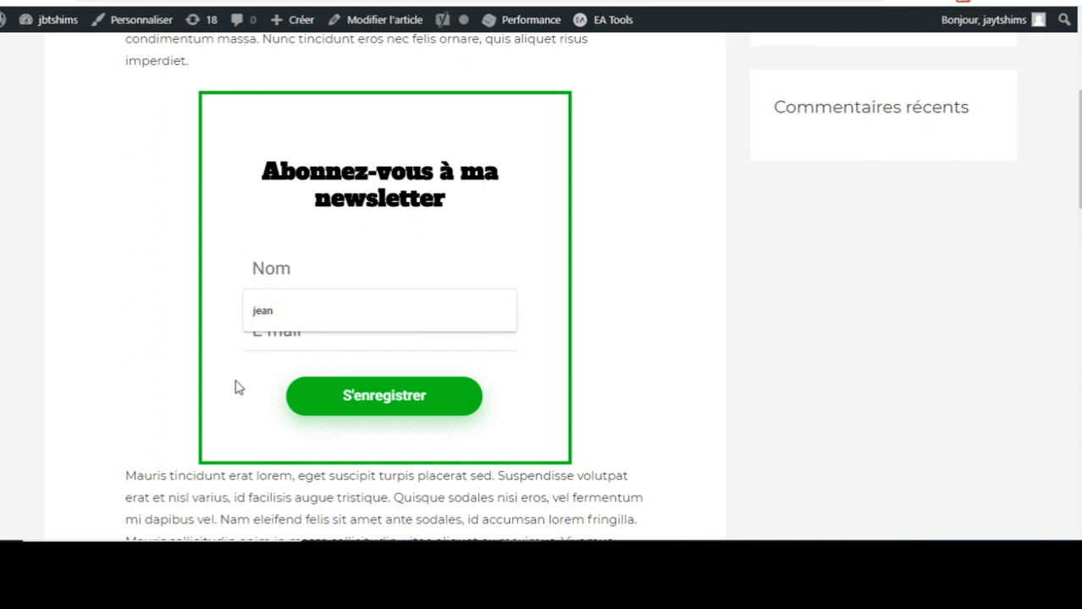
{"action": "key", "text": "Escape"}
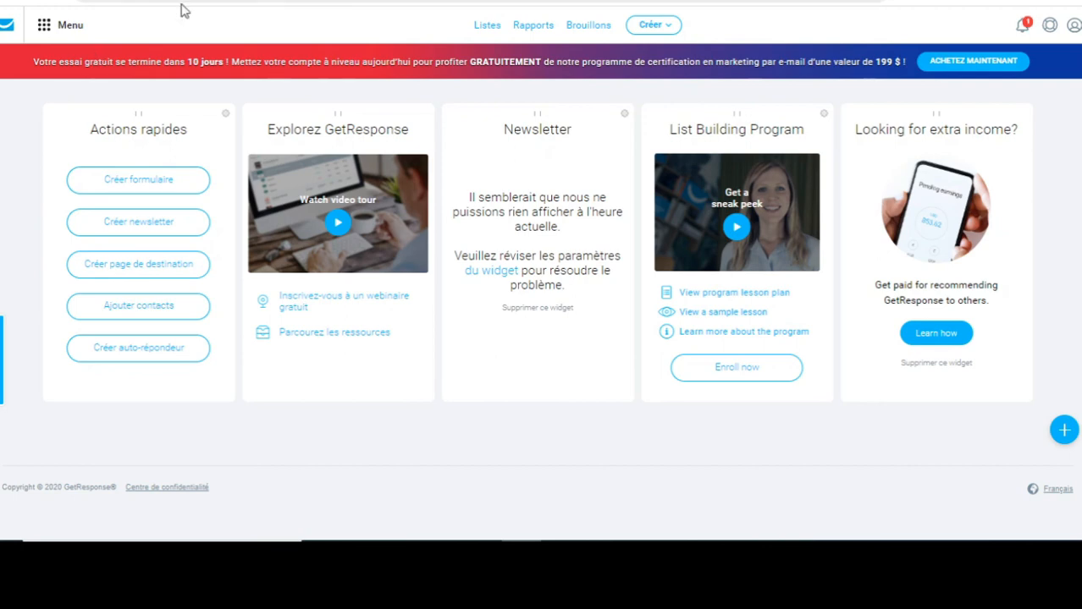
Go to Auto-répondeurs and check that monpremier-ar is active for maliste-a.
{"action": "left_click", "coordinate": [49, 31]}
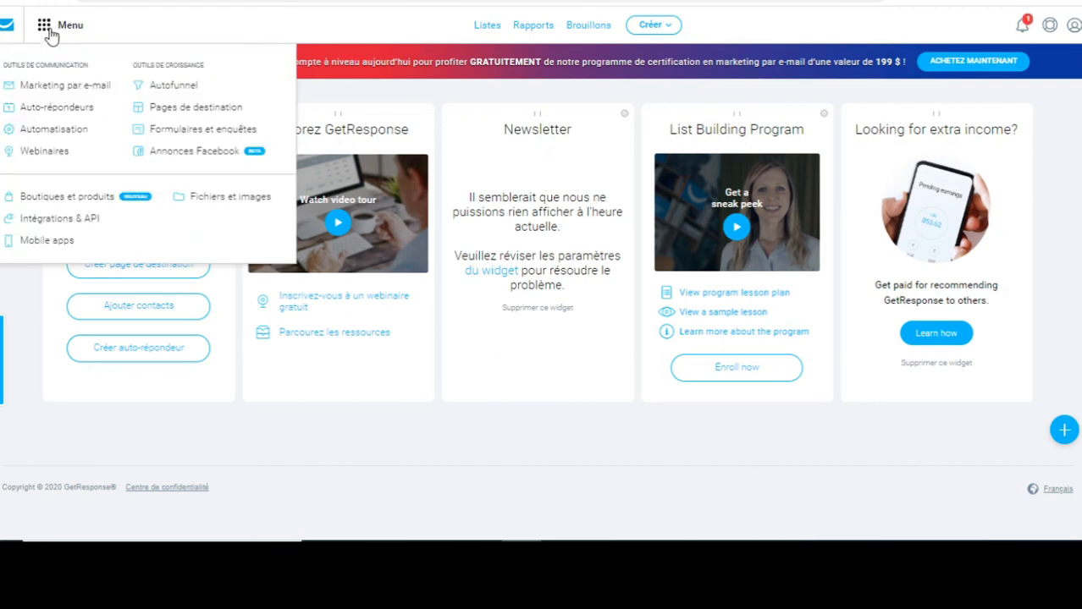
{"action": "left_click", "coordinate": [46, 108]}
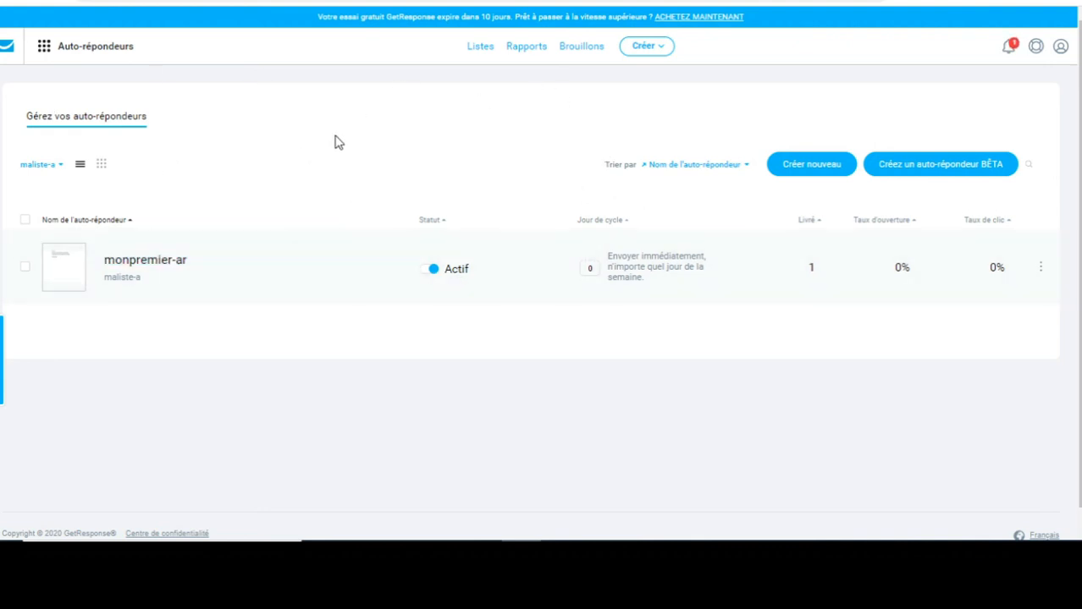
{"action": "scroll", "coordinate": [540, 274], "scroll_direction": "down", "scroll_amount": 1}
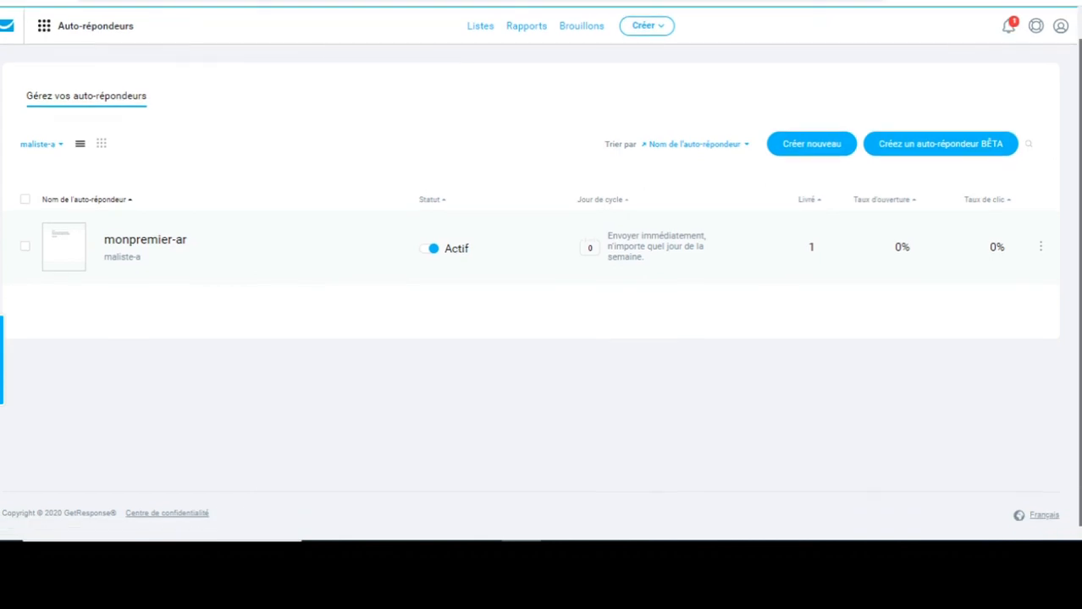
{"action": "scroll", "coordinate": [708, 85], "scroll_direction": "up", "scroll_amount": 1}
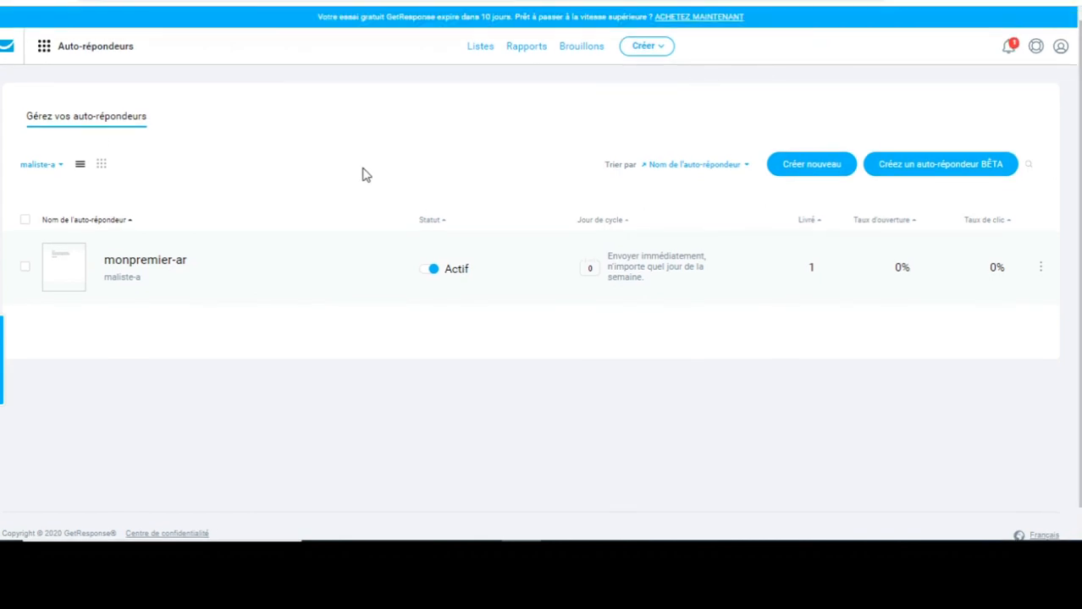